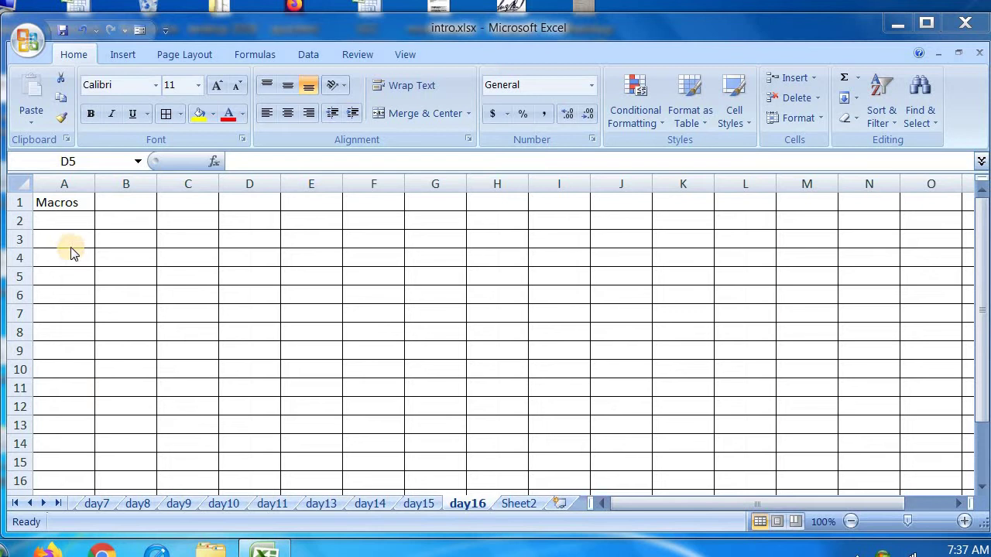
# Set up a new macro recording named "type" with the shortcut key Ctrl+g.
pyautogui.hotkey('alt', 'w')
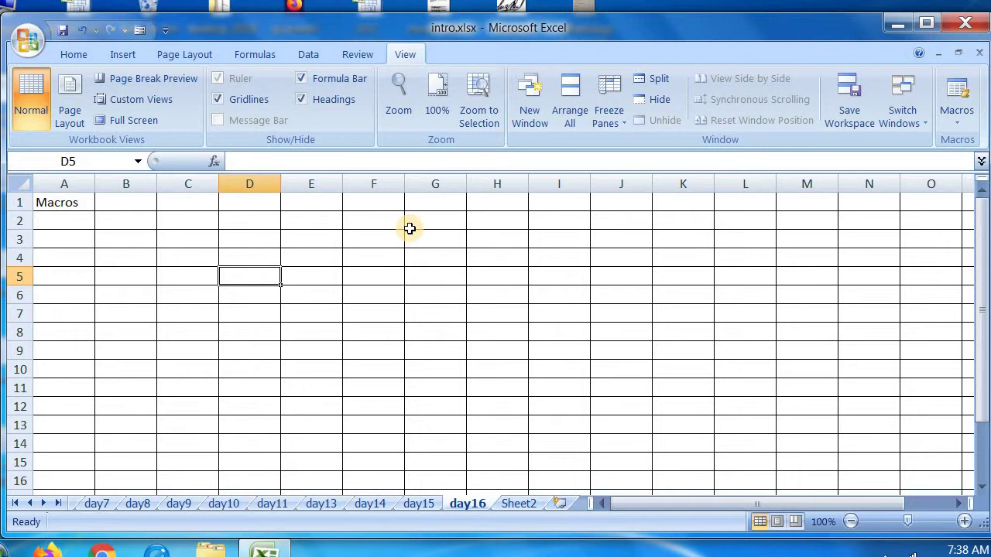
pyautogui.click(361, 55)
pyautogui.click(396, 55)
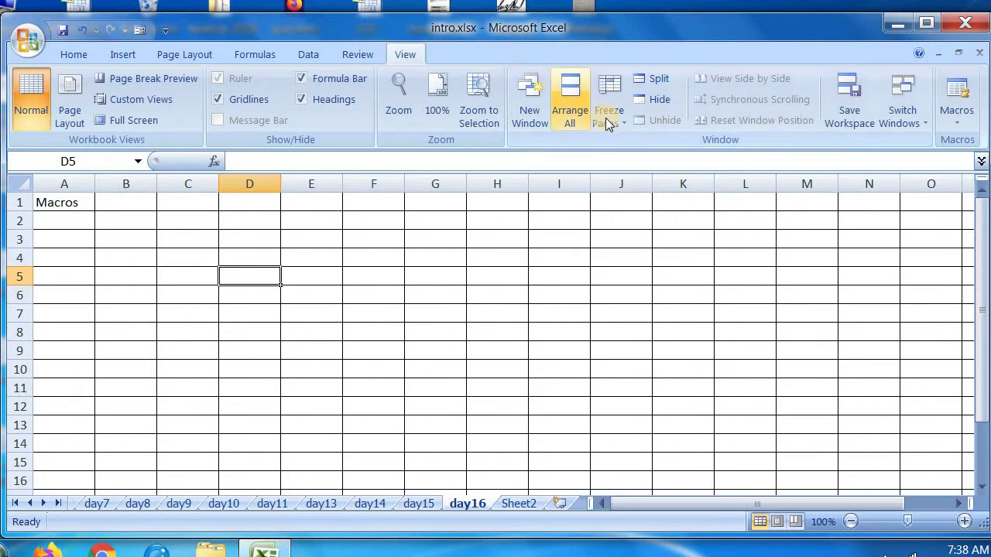
pyautogui.click(958, 114)
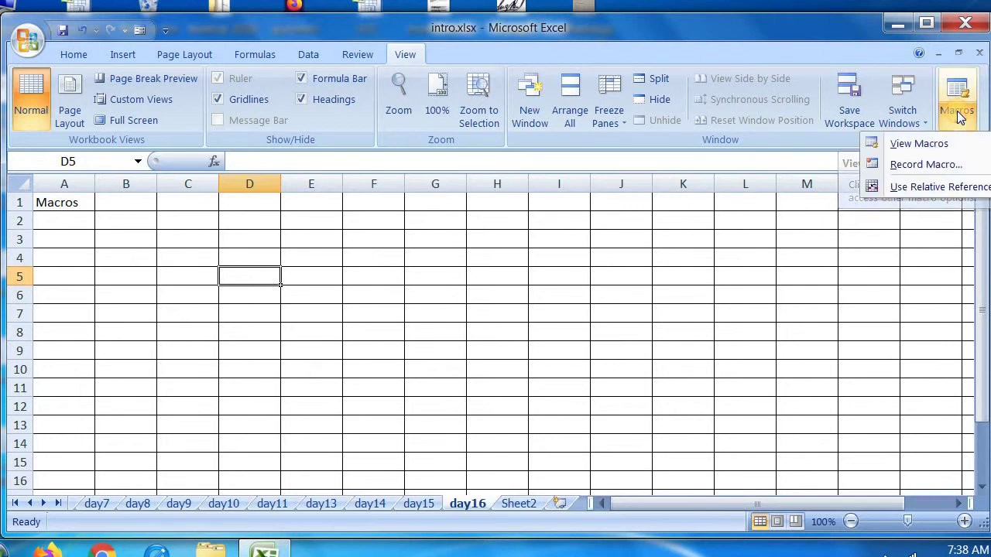
pyautogui.click(930, 163)
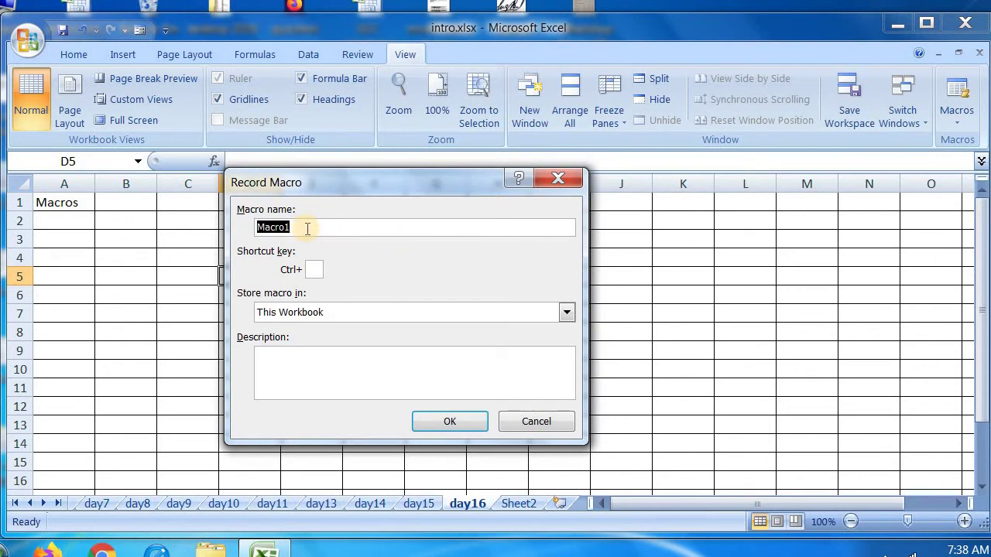
pyautogui.write('type')
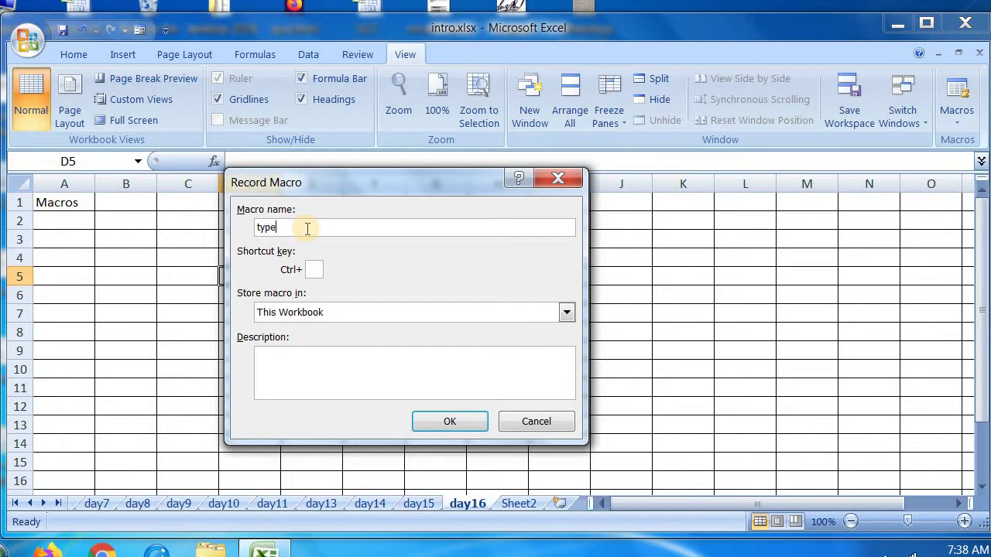
pyautogui.click(310, 271)
pyautogui.write('g')
# Store the macro in This Workbook with the description "helps for typing" and try to start recording.
pyautogui.click(328, 314)
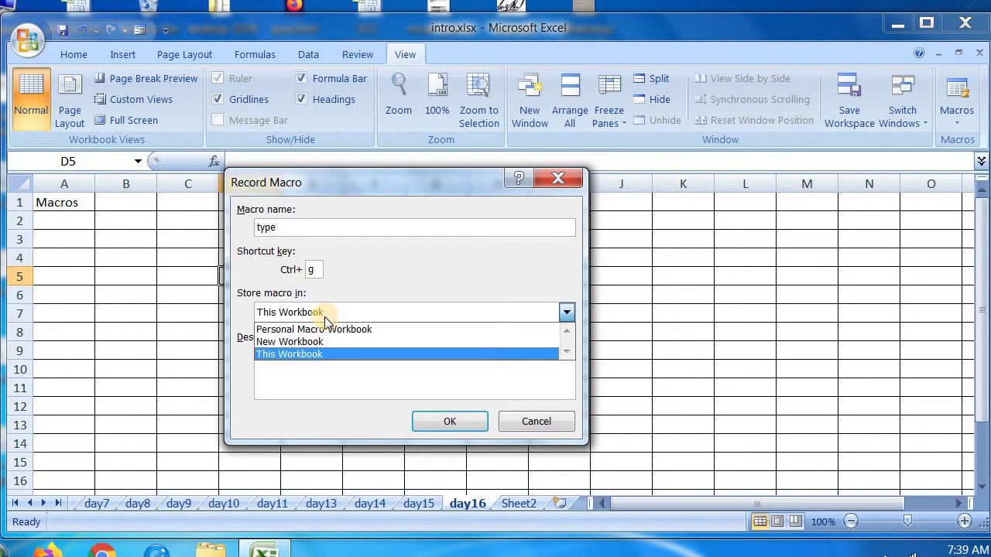
pyautogui.click(309, 354)
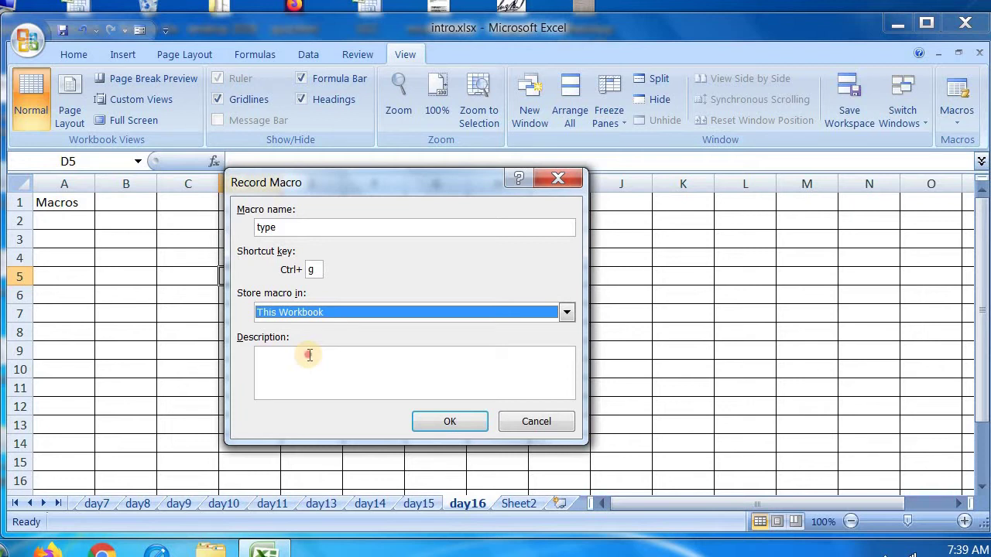
pyautogui.click(307, 353)
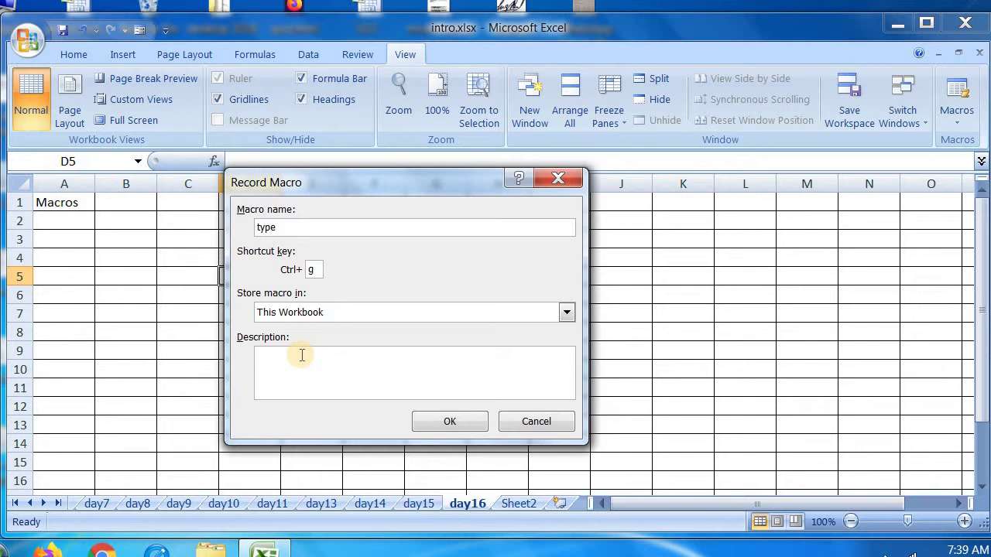
pyautogui.write('helps for typing')
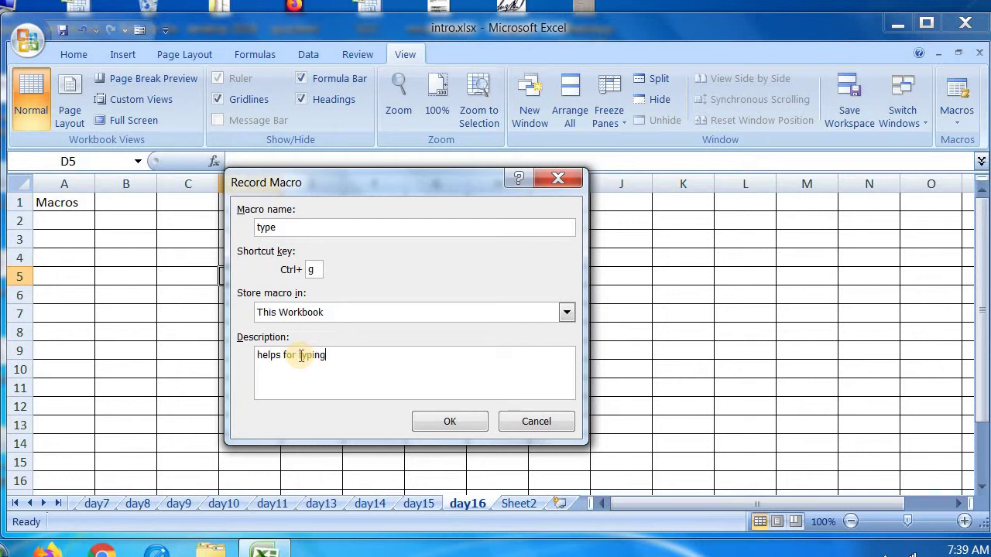
pyautogui.click(446, 420)
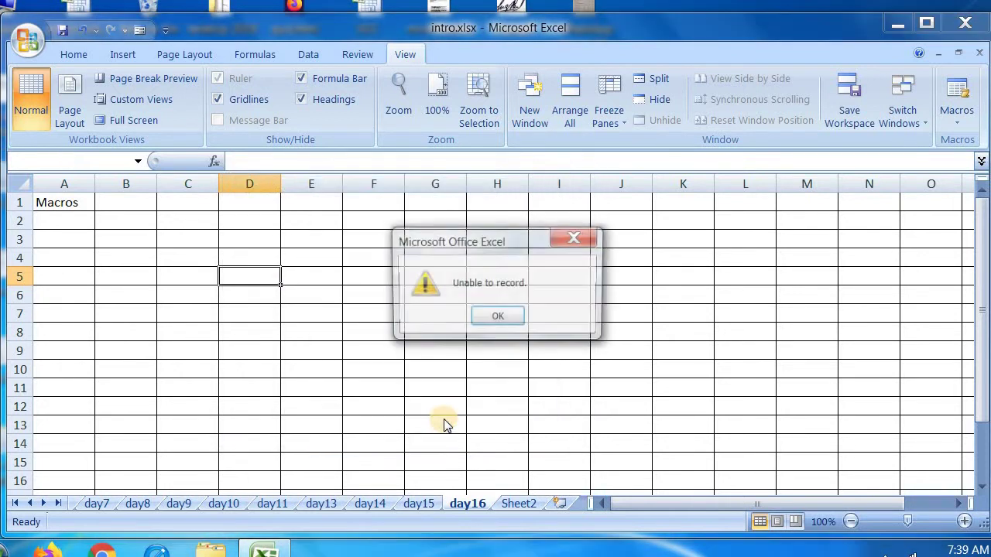
pyautogui.click(497, 320)
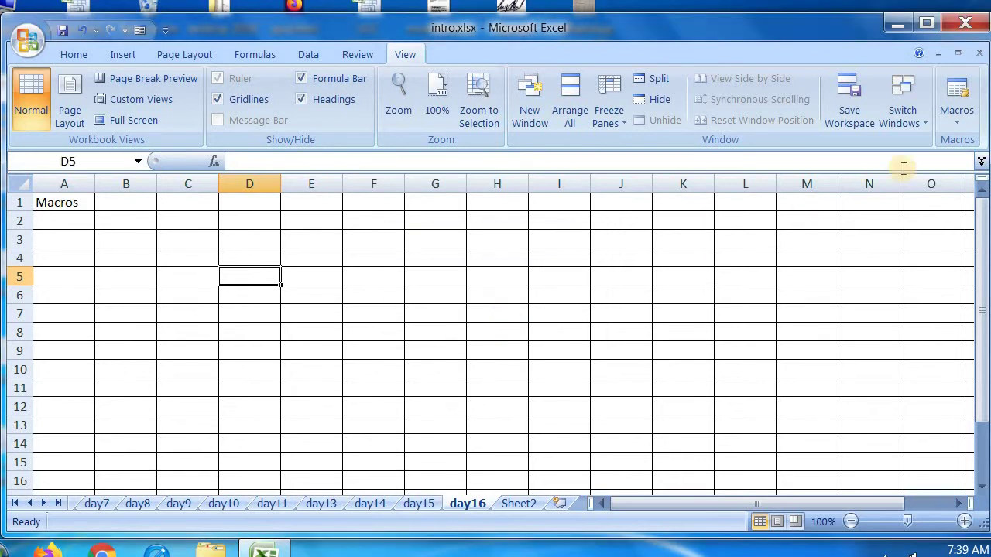
# Start recording a new macro with the default name, the shortcut key Ctrl+g and This Workbook as storage.
pyautogui.click(957, 124)
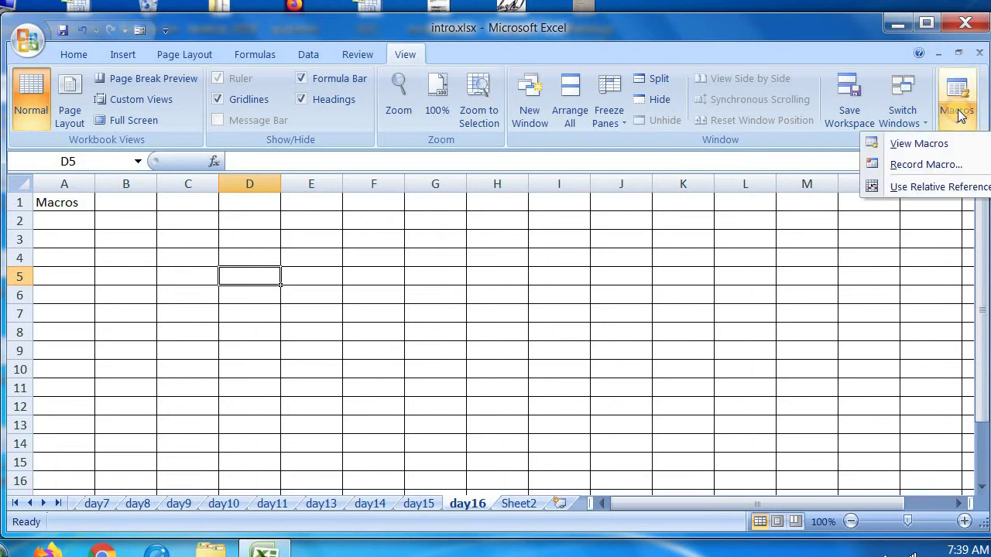
pyautogui.click(925, 165)
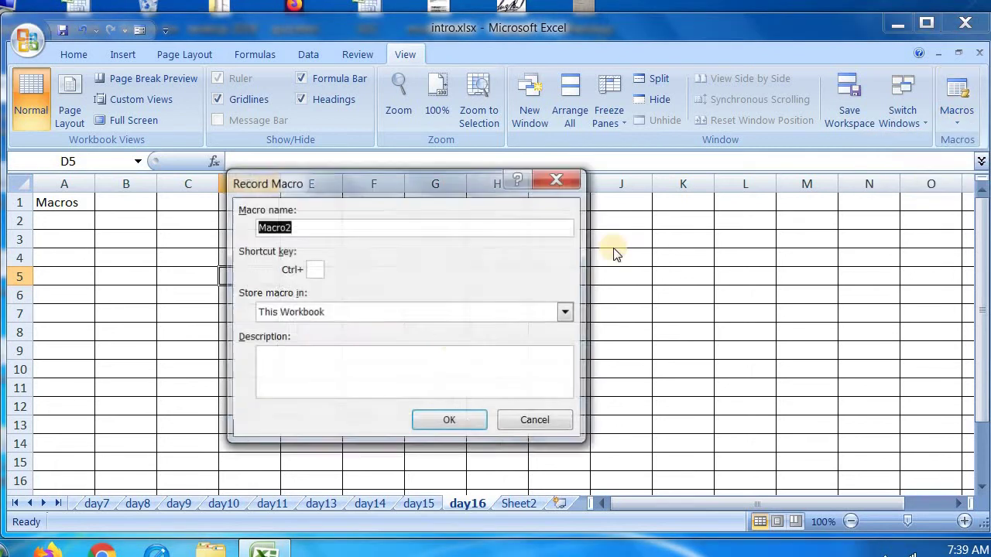
pyautogui.click(316, 270)
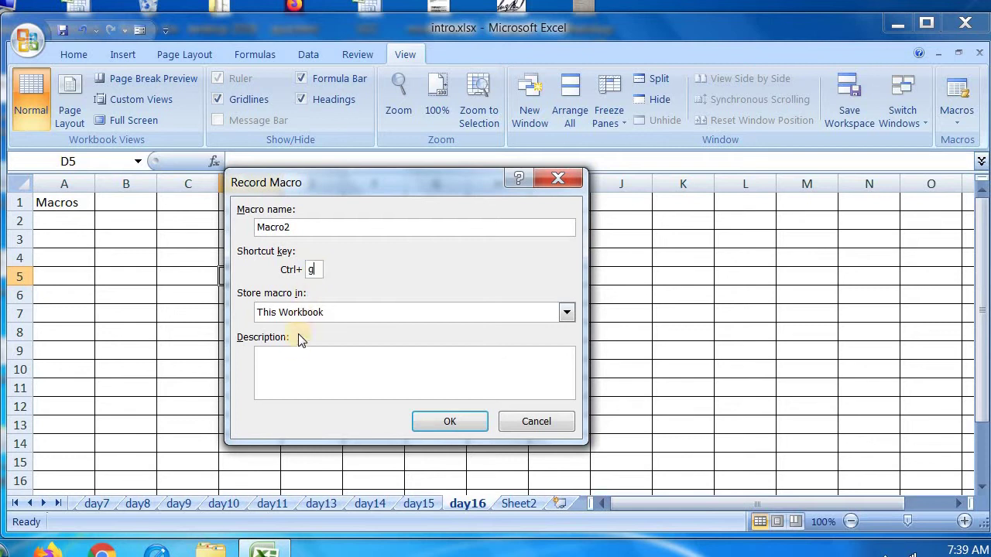
pyautogui.click(431, 420)
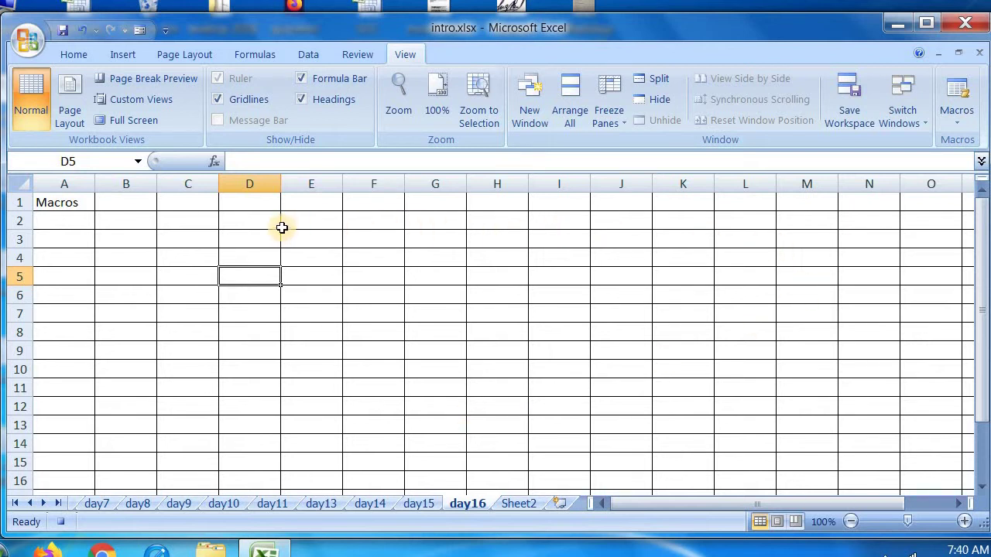
# Look at the list of macros in all open workbooks and close it without running anything.
pyautogui.click(954, 114)
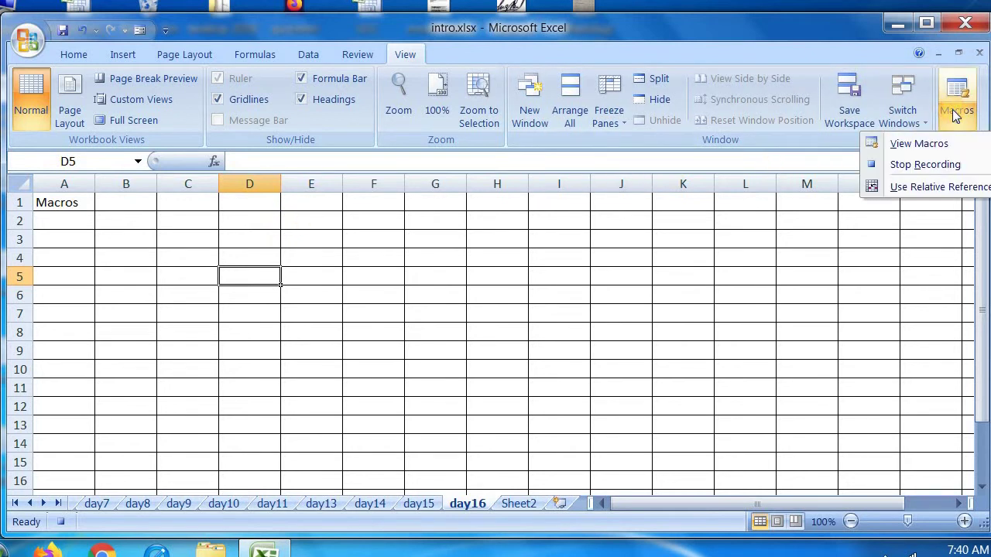
pyautogui.click(919, 143)
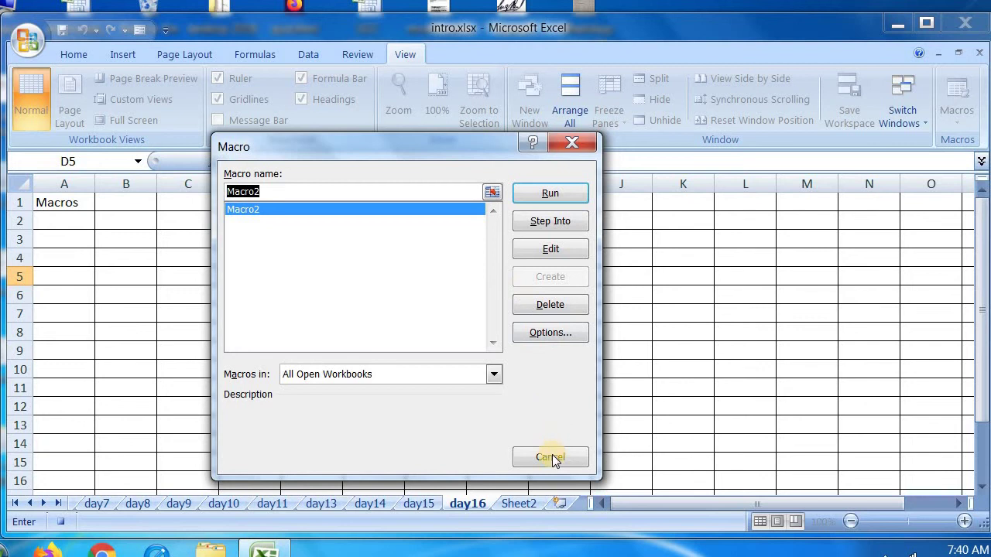
pyautogui.click(551, 459)
pyautogui.click(944, 111)
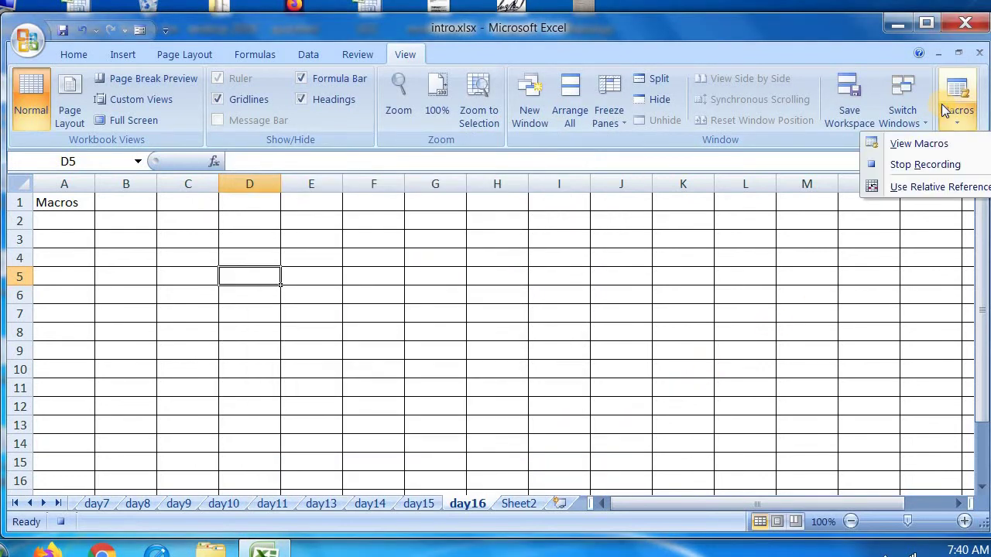
pyautogui.click(944, 108)
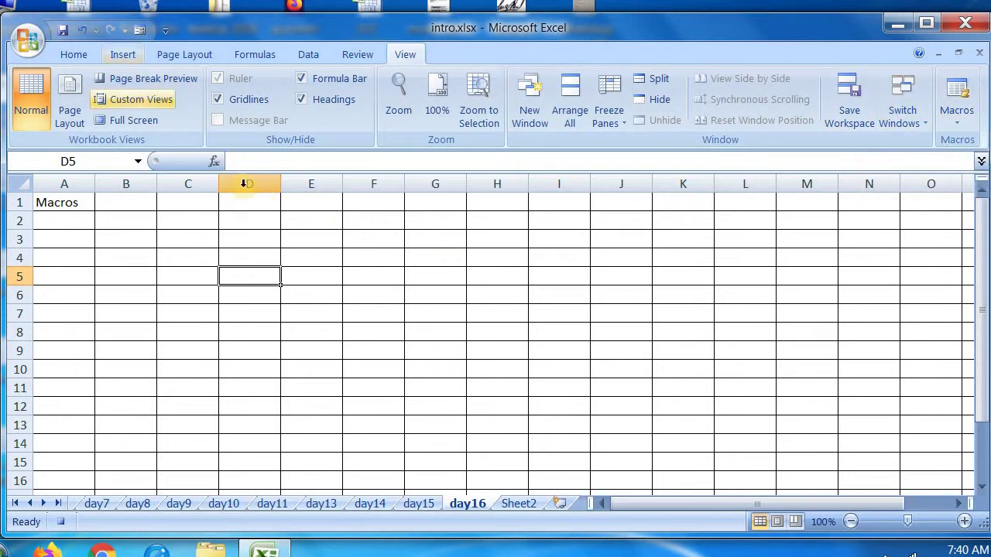
# Enter 1 in E1 and 2 in E2, and fill the number series down to E12.
pyautogui.click(321, 201)
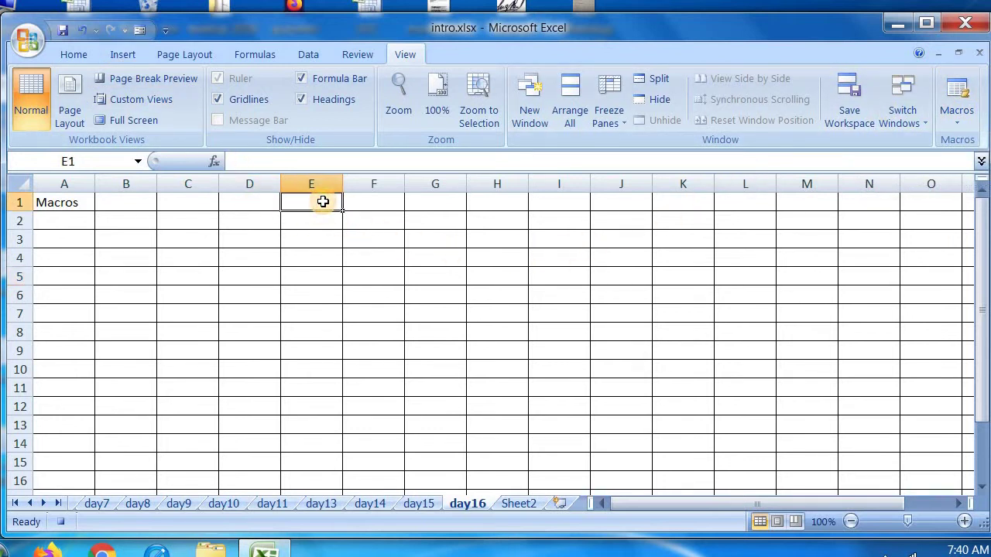
pyautogui.write('1')
pyautogui.press('Return')
pyautogui.write('2')
pyautogui.press('Return')
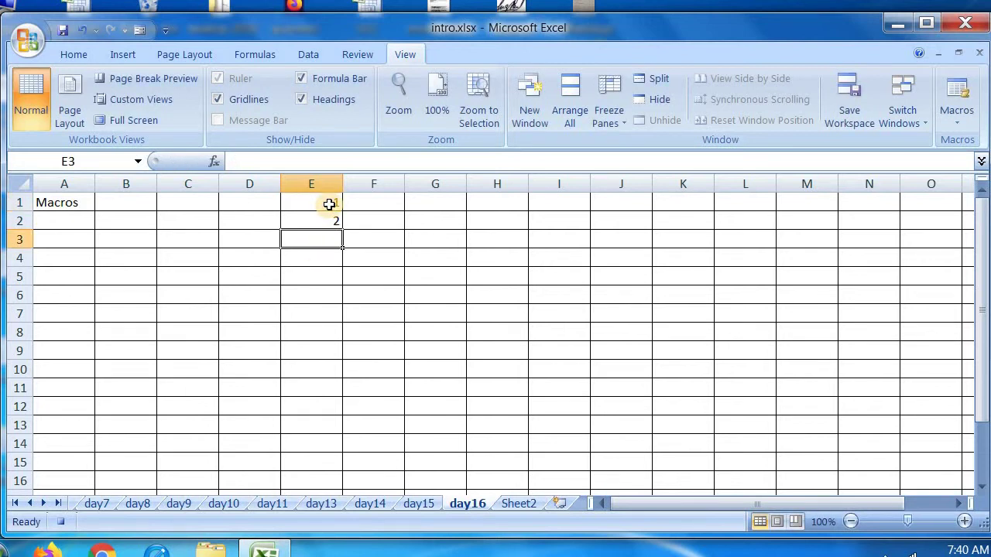
pyautogui.moveTo(329, 203); pyautogui.dragTo(333, 410)
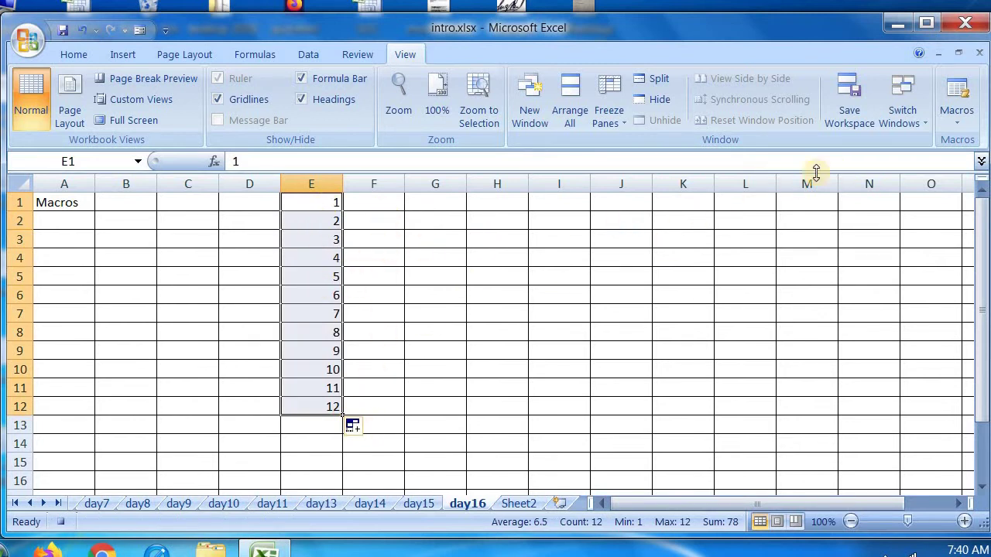
# Stop recording the macro.
pyautogui.click(963, 123)
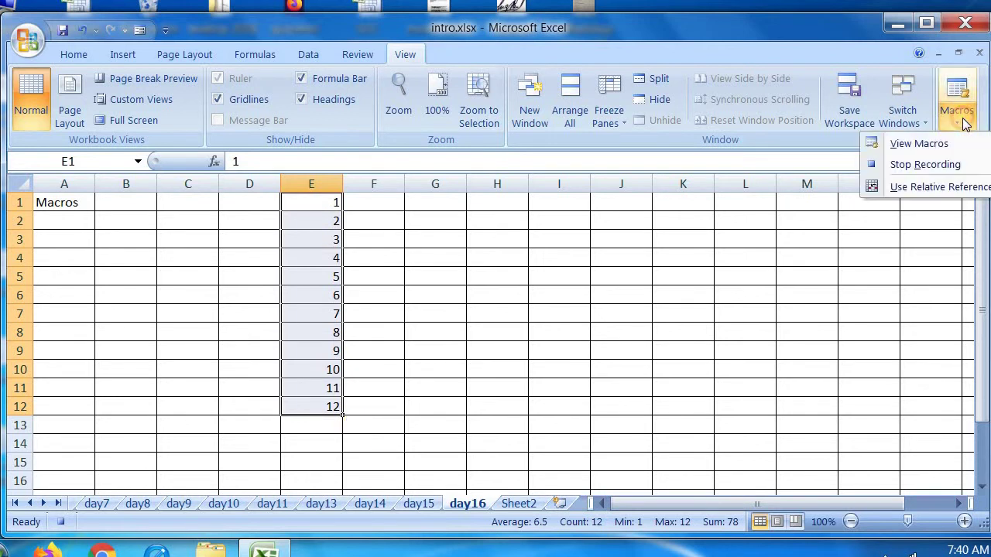
pyautogui.click(944, 165)
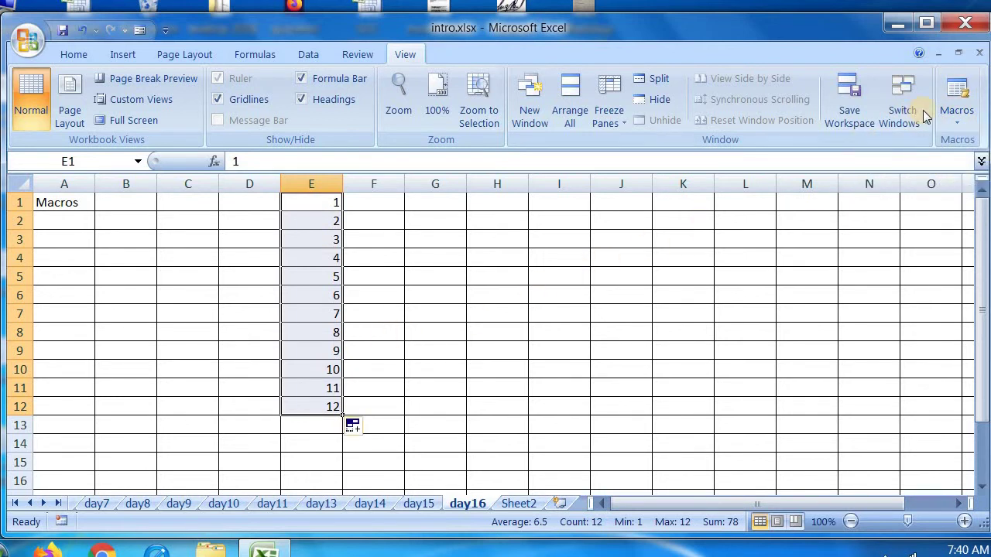
pyautogui.click(955, 113)
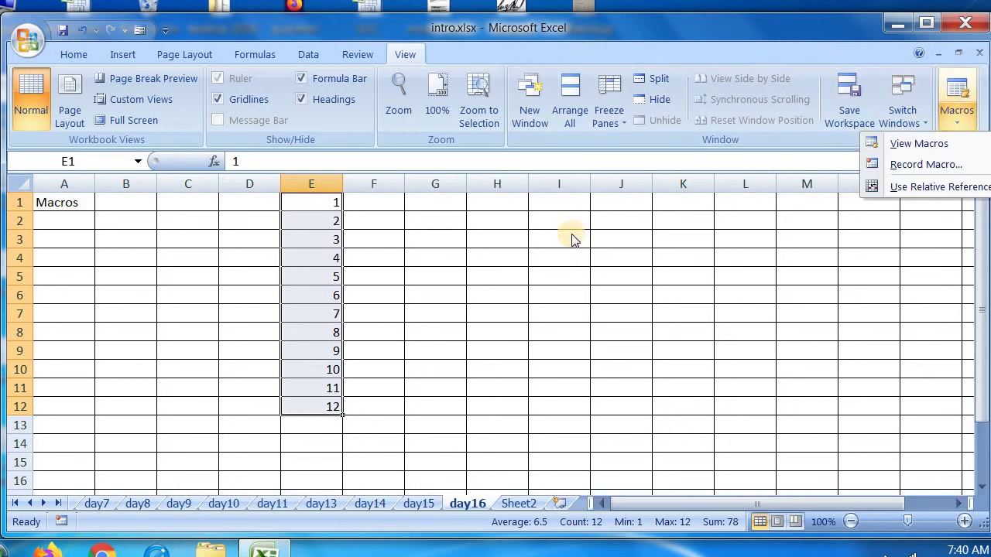
pyautogui.click(363, 203)
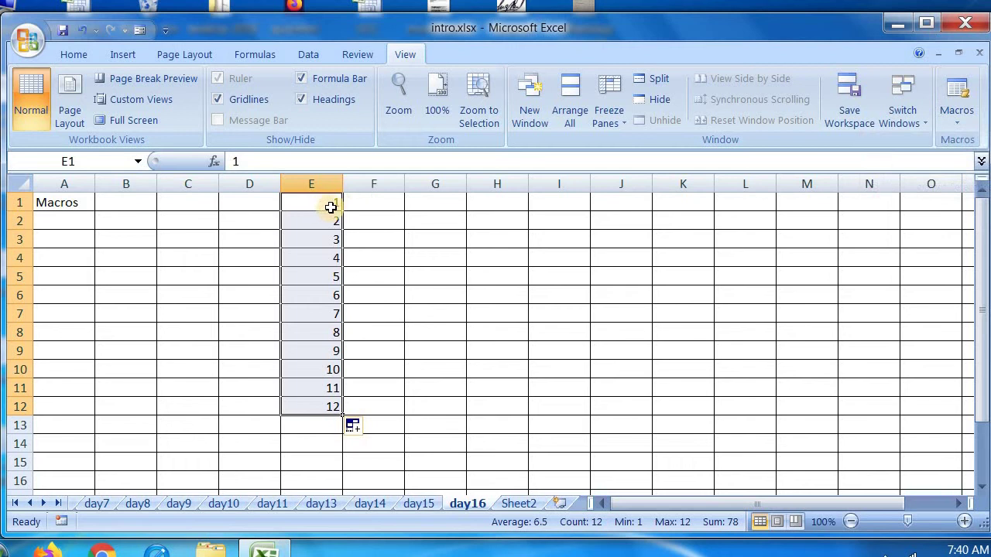
# Clear the number series from column E.
pyautogui.click(318, 183)
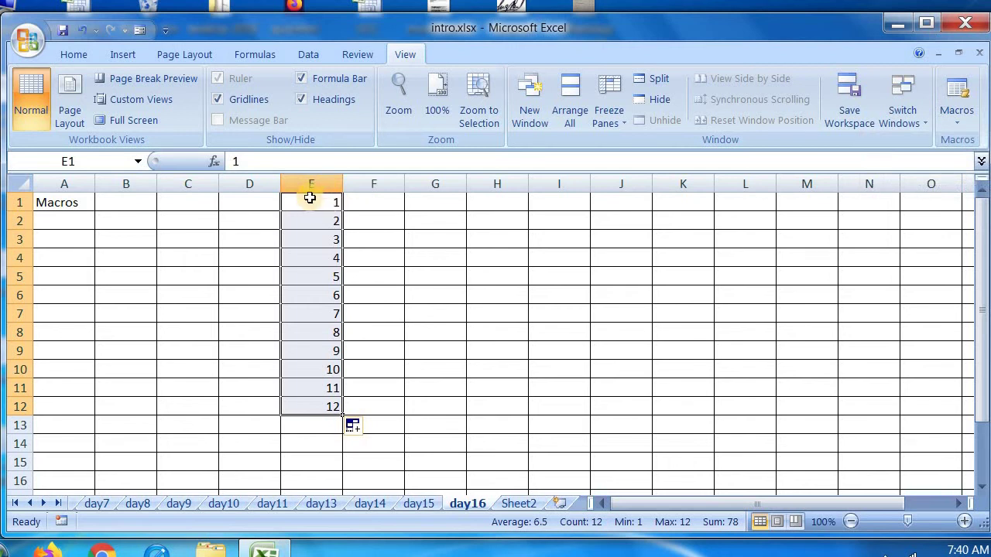
pyautogui.press('Delete')
pyautogui.click(454, 273)
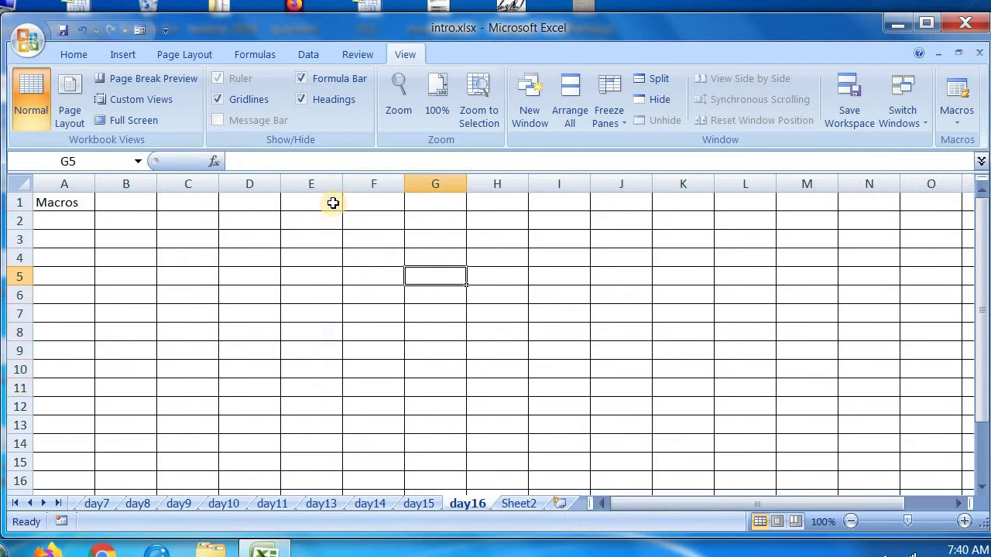
# Run the recorded macro by its shortcut with cell E1 selected, and again with G1 selected.
pyautogui.click(333, 202)
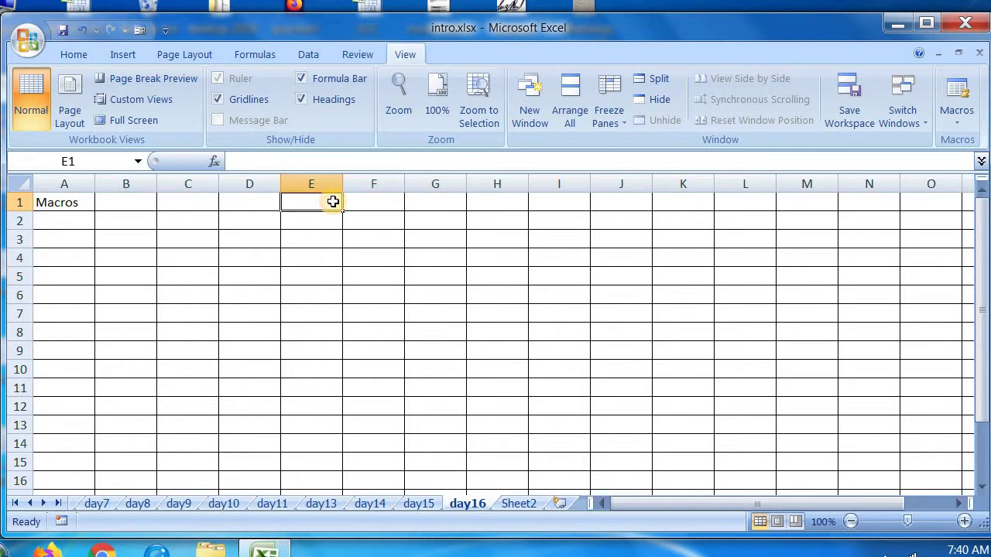
pyautogui.hotkey('ctrl', 'shift', 'n')
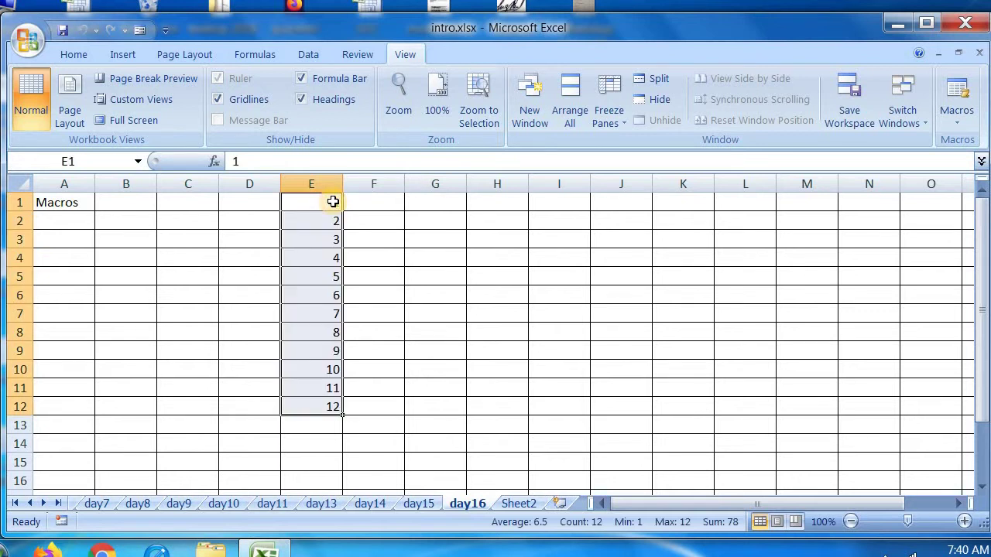
pyautogui.click(444, 200)
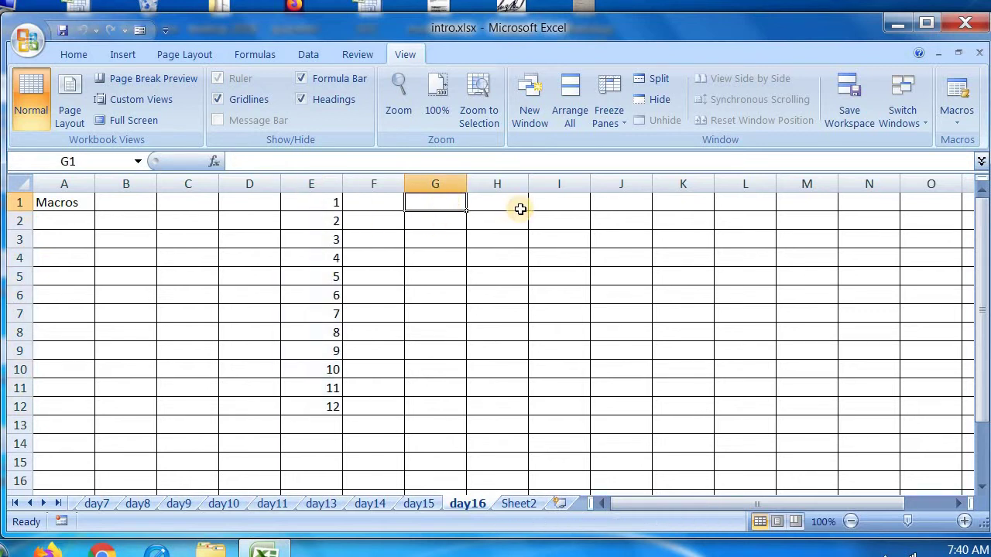
pyautogui.hotkey('ctrl', 'shift', 'n')
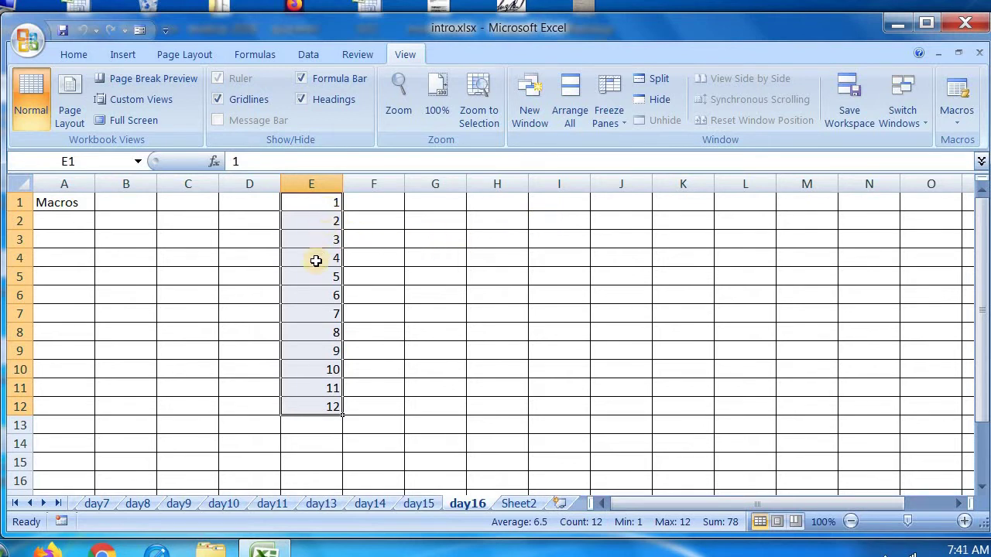
# Delete the macro-generated numbers in E1:E12.
pyautogui.click(566, 202)
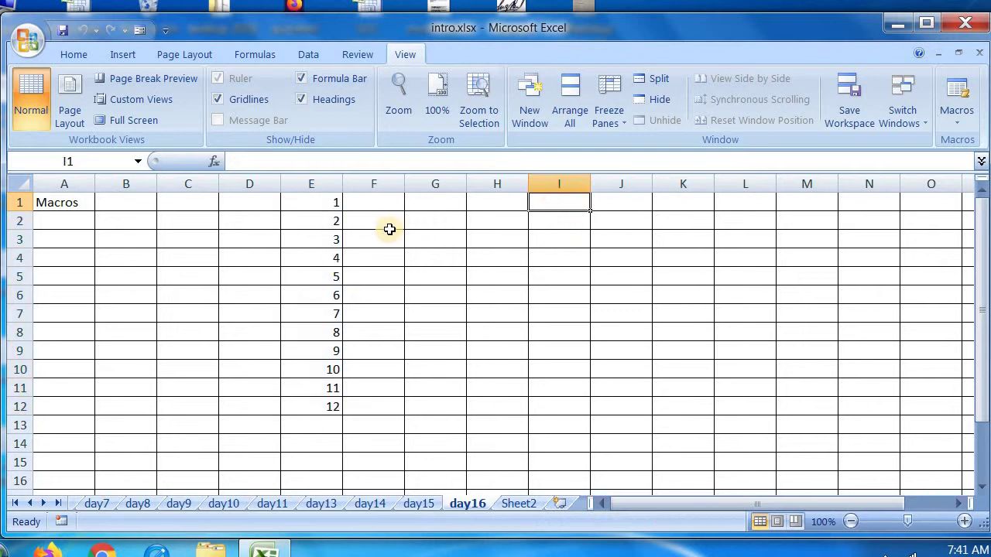
pyautogui.moveTo(333, 202); pyautogui.dragTo(307, 406)
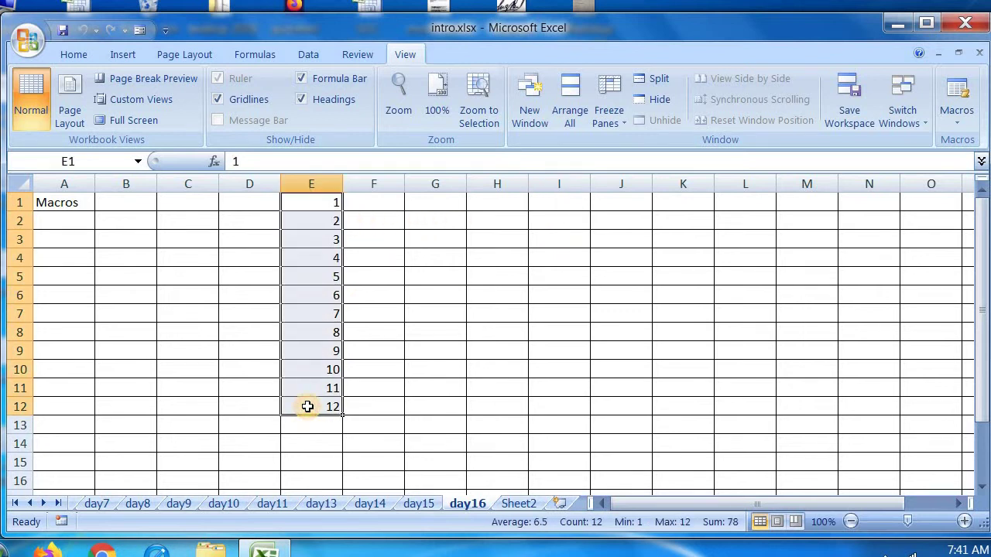
pyautogui.press('Delete')
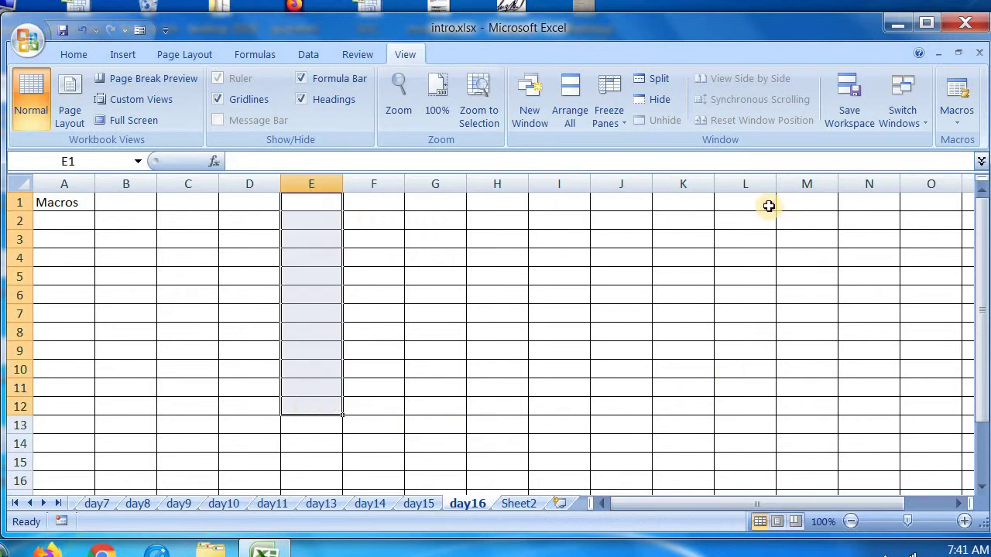
# Run the number-series macro by its shortcut with cell L1 selected, and delete the numbers it fills in E1:E12.
pyautogui.click(766, 206)
pyautogui.hotkey('ctrl', 'z')
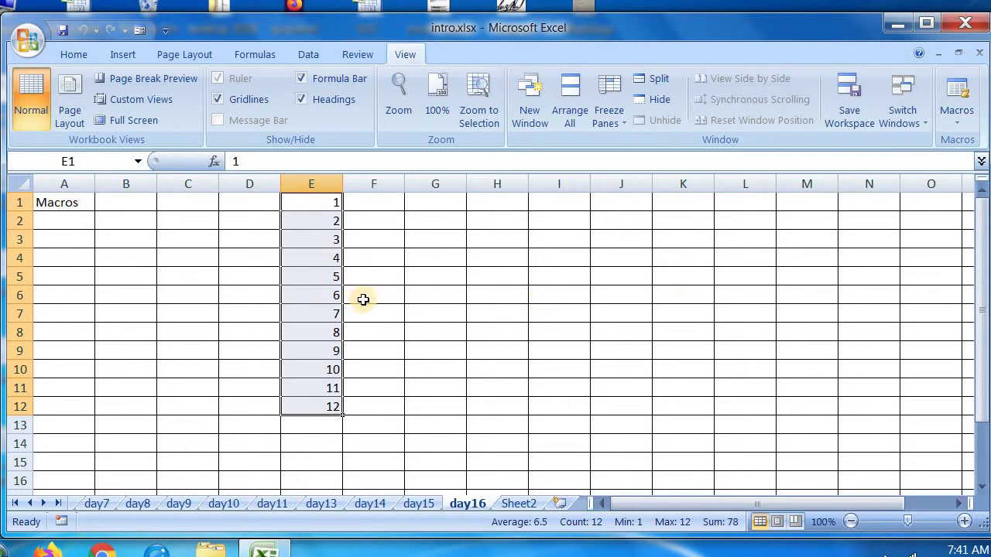
pyautogui.press('Delete')
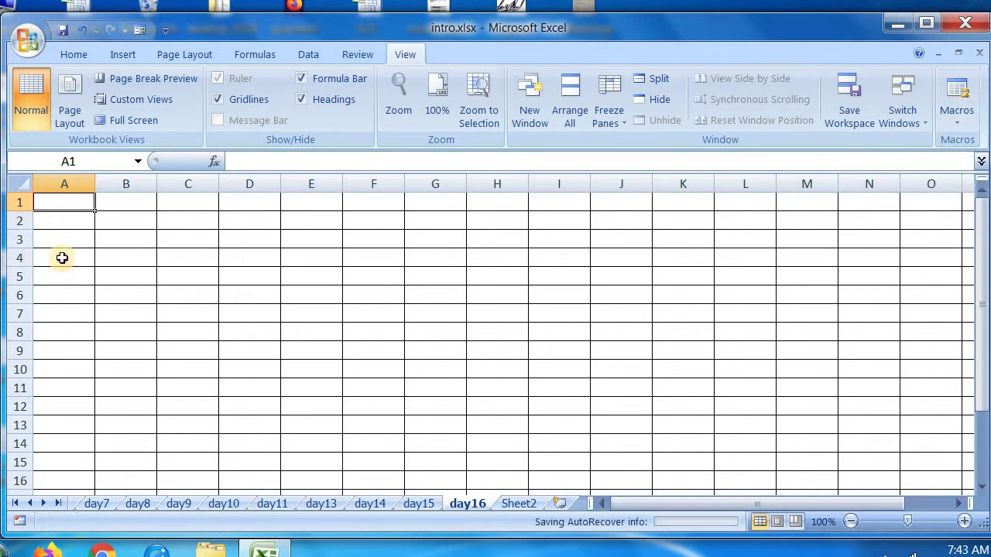
# Enter the sample values aa, bb, cc and dd down column A in cells A3 to A6.
pyautogui.click(64, 238)
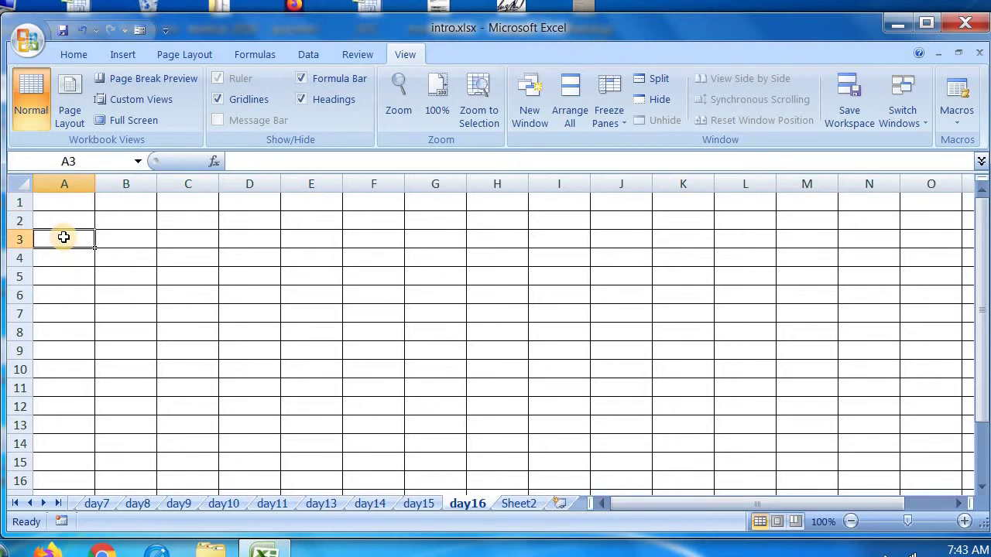
pyautogui.write('aa')
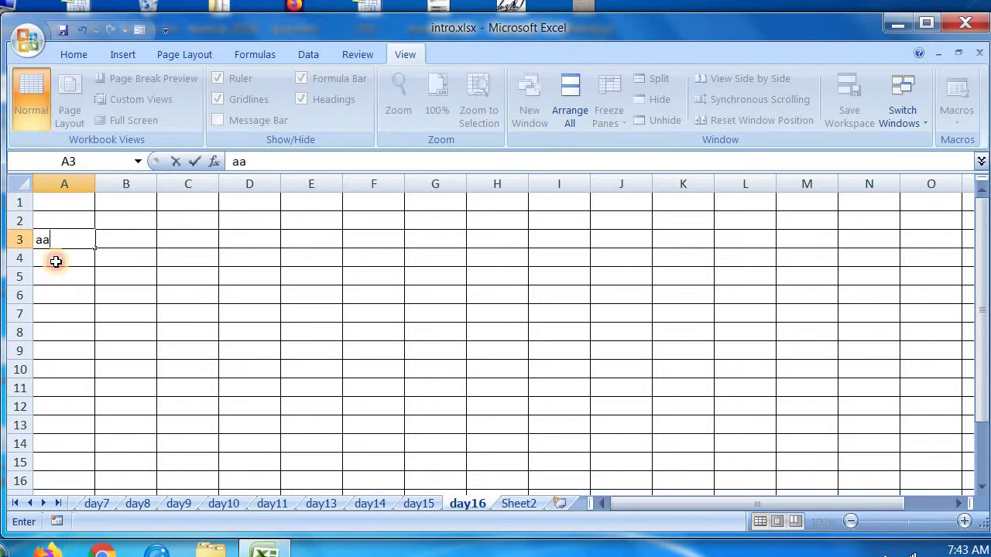
pyautogui.press('Return')
pyautogui.write('bb')
pyautogui.press('Return')
pyautogui.write('cc')
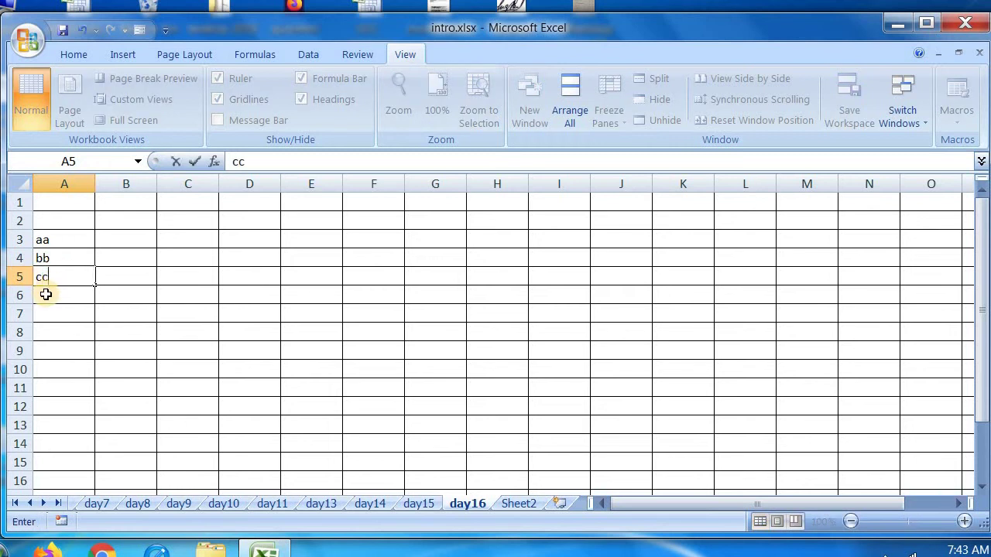
pyautogui.press('Return')
pyautogui.write('dd')
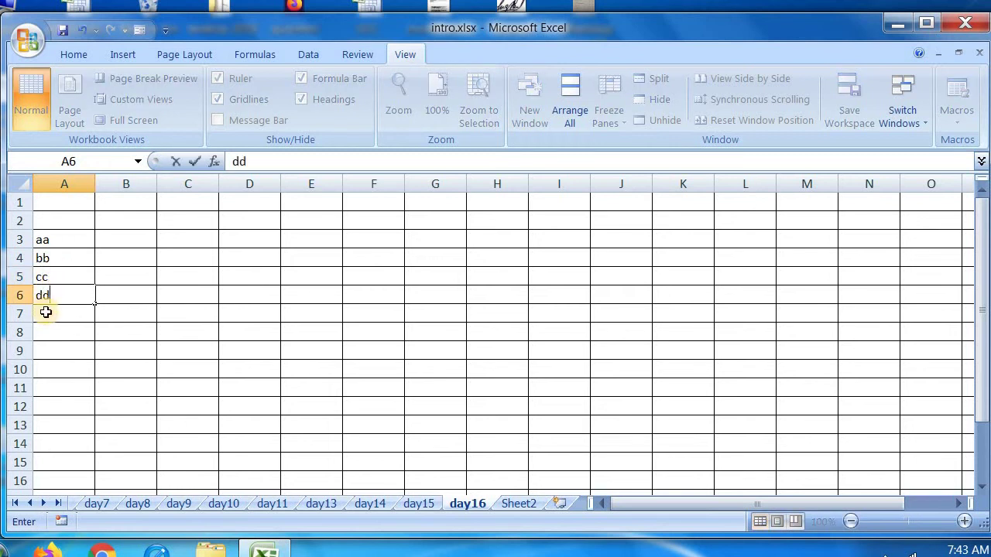
pyautogui.press('Return')
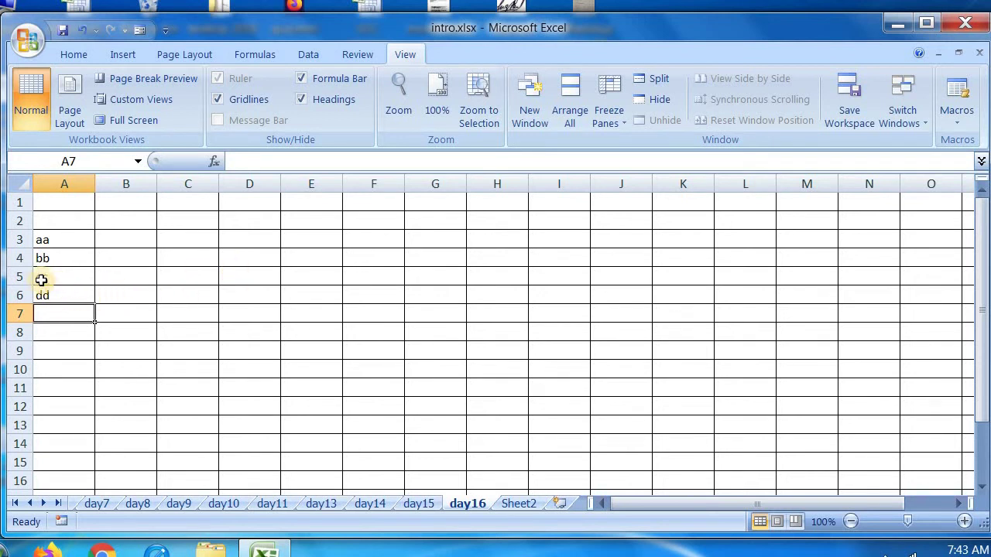
# Start recording a new macro stored in This Workbook with the shortcut key Ctrl+h.
pyautogui.click(951, 120)
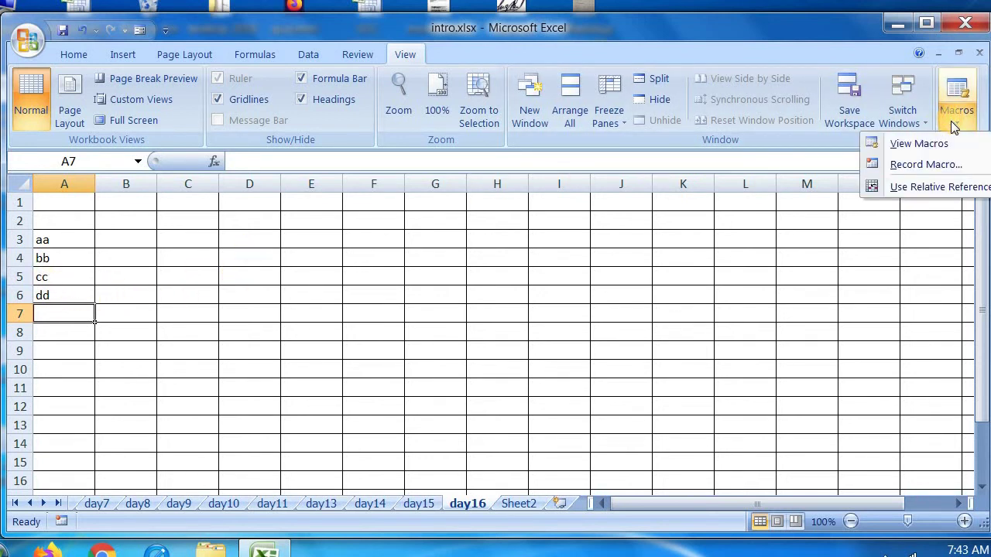
pyautogui.click(938, 165)
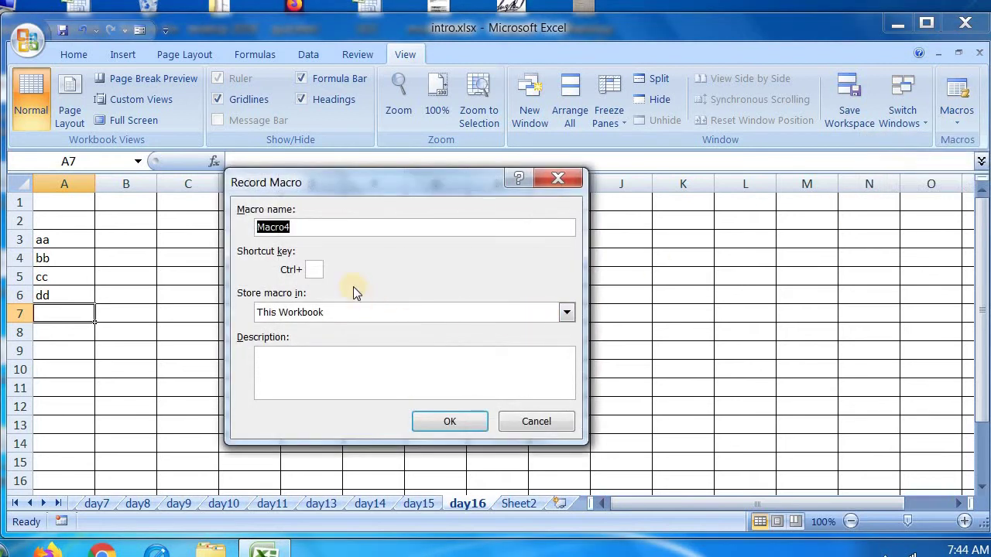
pyautogui.click(313, 268)
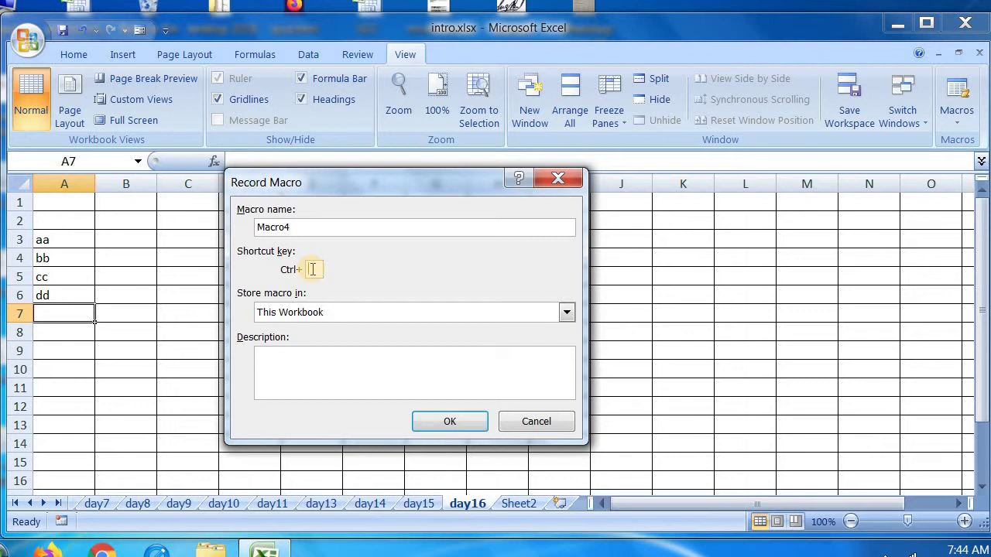
pyautogui.write('h')
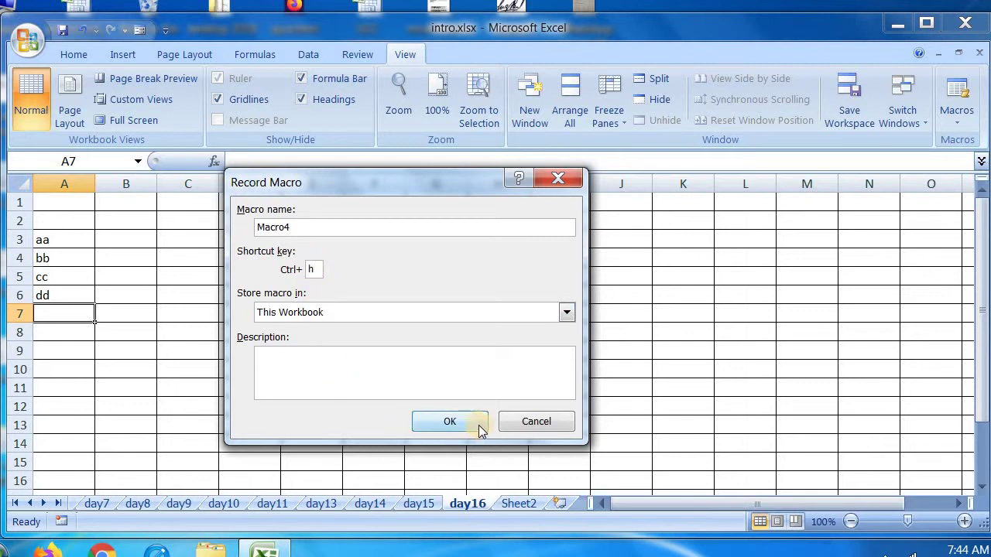
pyautogui.click(470, 422)
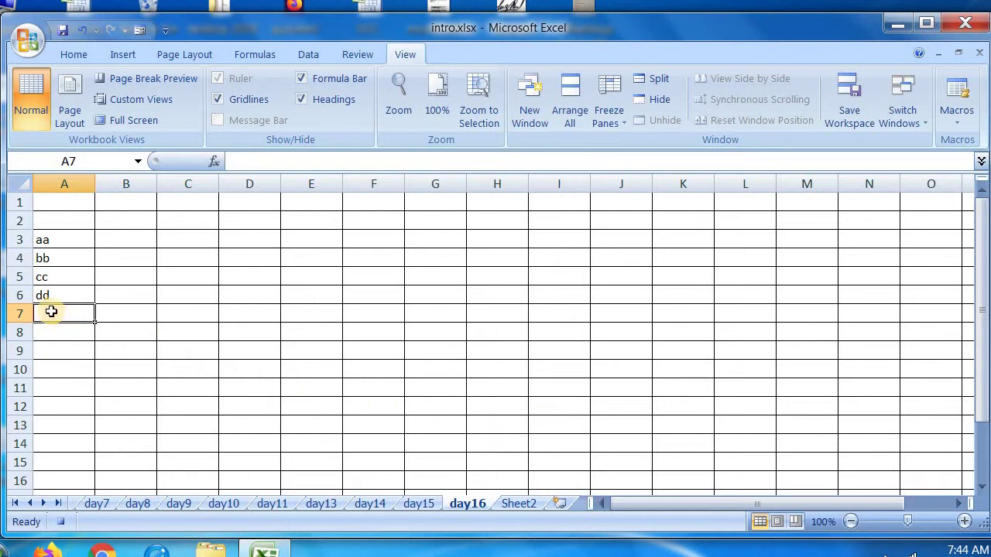
# Insert a blank row above the cc entry in row 5, and stop recording the macro.
pyautogui.click(23, 279)
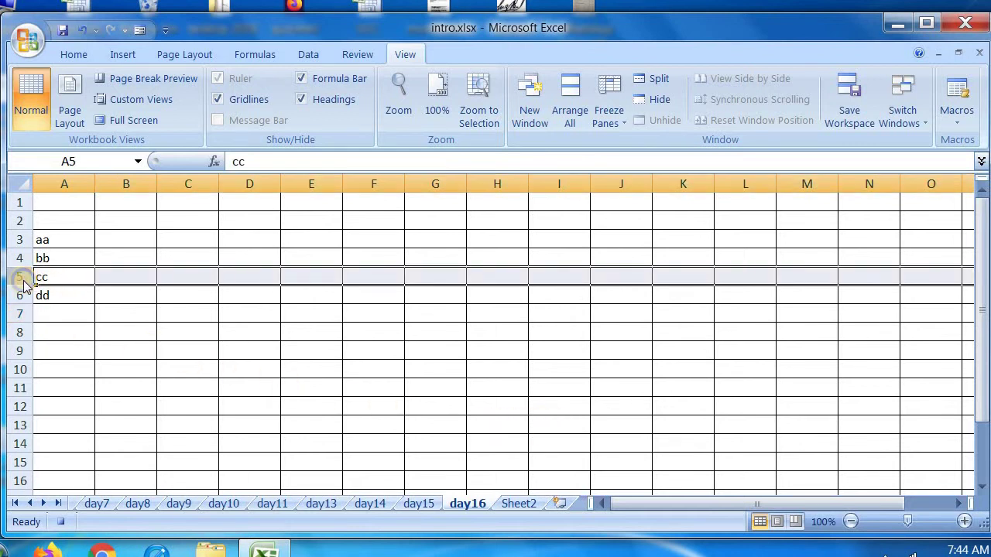
pyautogui.rightClick(20, 279)
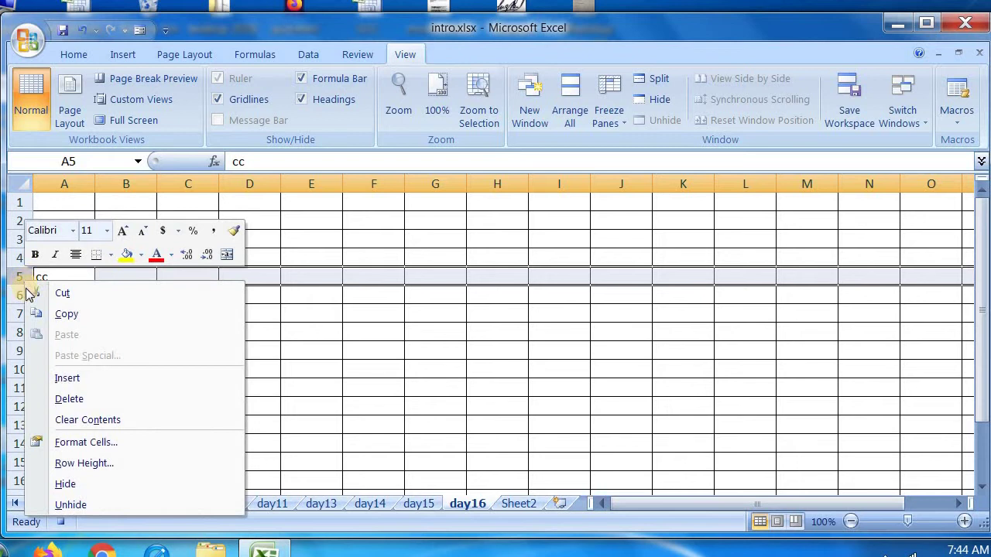
pyautogui.click(46, 378)
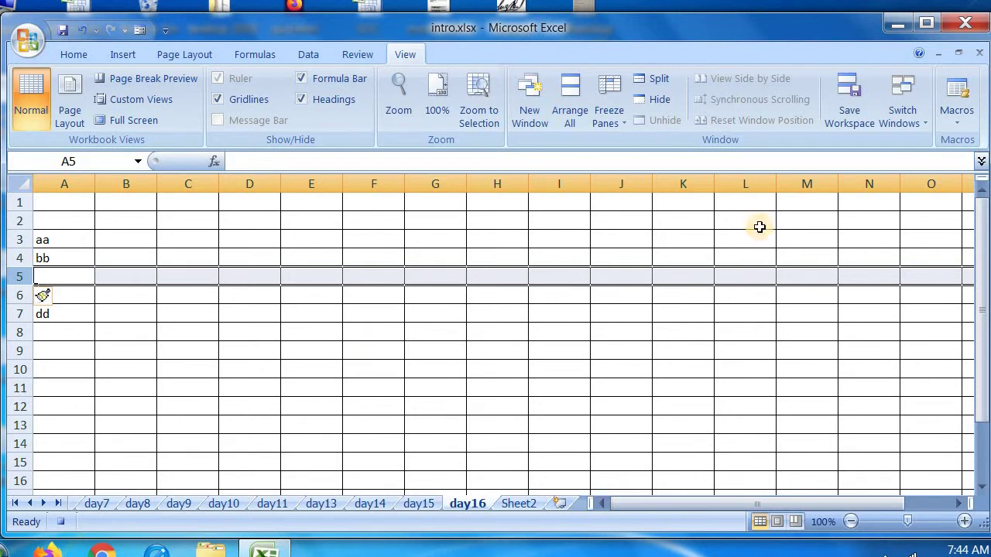
pyautogui.click(963, 120)
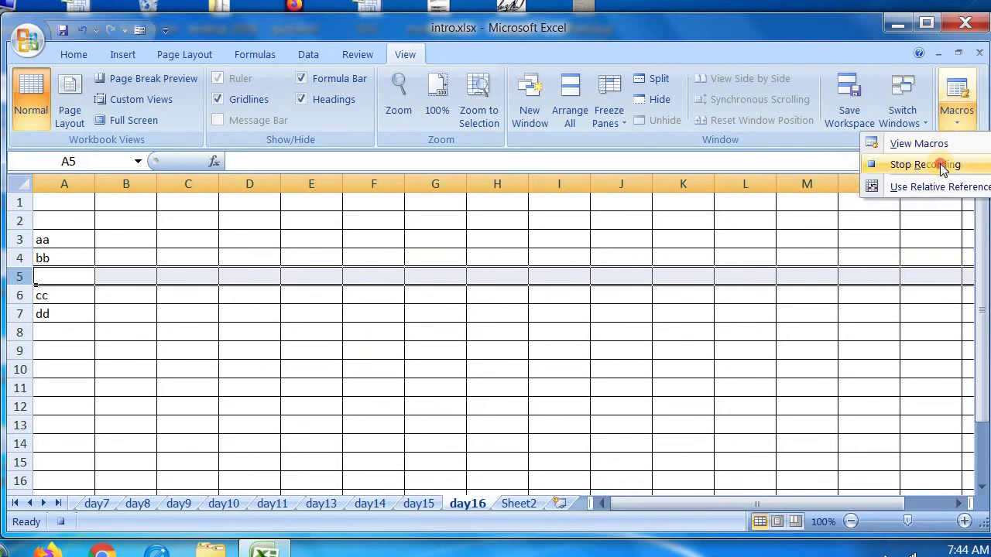
pyautogui.click(943, 168)
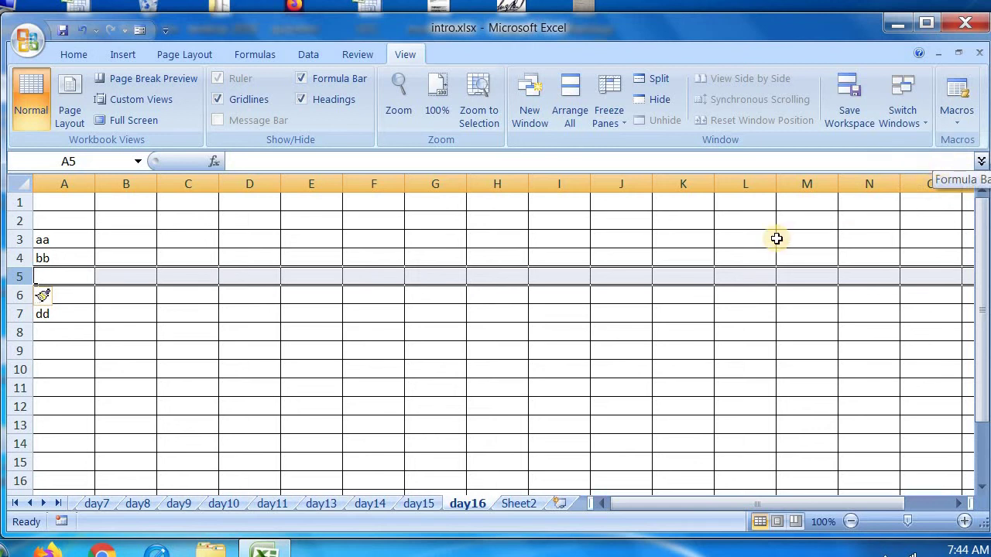
# Run the row-inserting macro nine times by its shortcut, starting with cell D9 selected.
pyautogui.click(232, 353)
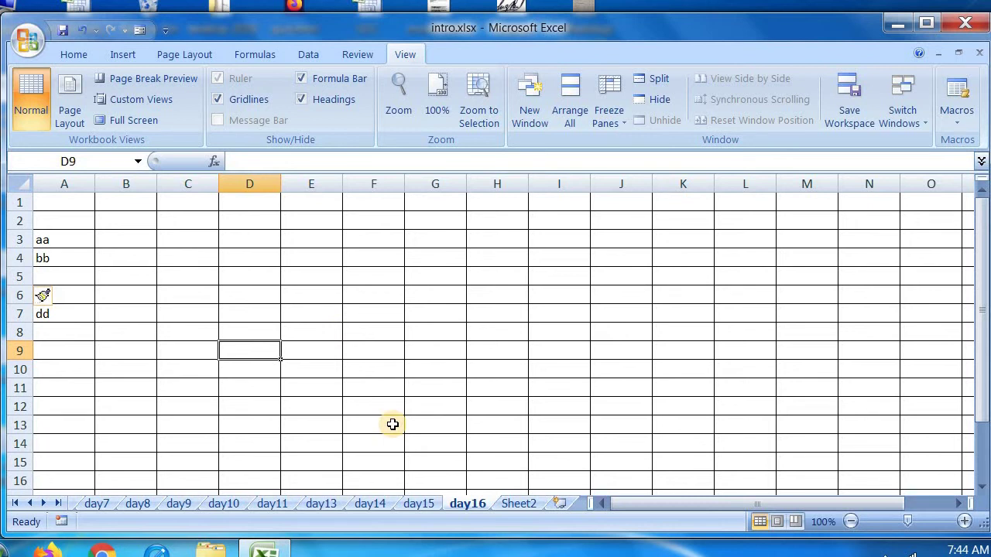
pyautogui.hotkey('ctrl', 'shift', 'r')
pyautogui.hotkey('ctrl', 'shift', 'r')
pyautogui.hotkey('ctrl', 'shift', 'r')
pyautogui.hotkey('ctrl', 'shift', 'r')
pyautogui.hotkey('ctrl', 'shift', 'r')
pyautogui.hotkey('ctrl', 'shift', 'r')
pyautogui.hotkey('ctrl', 'shift', 'r')
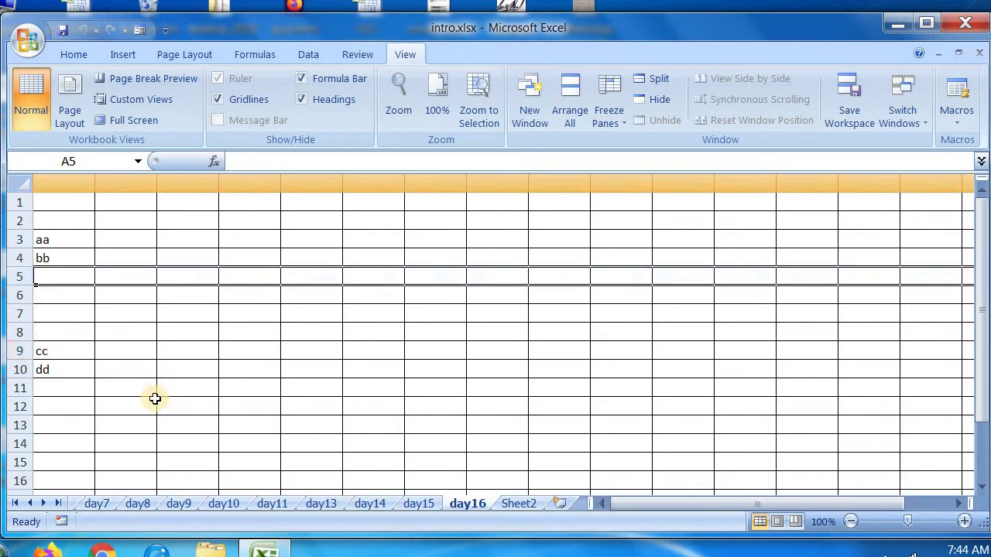
pyautogui.hotkey('ctrl', 'shift', 'r')
pyautogui.hotkey('ctrl', 'shift', 'r')
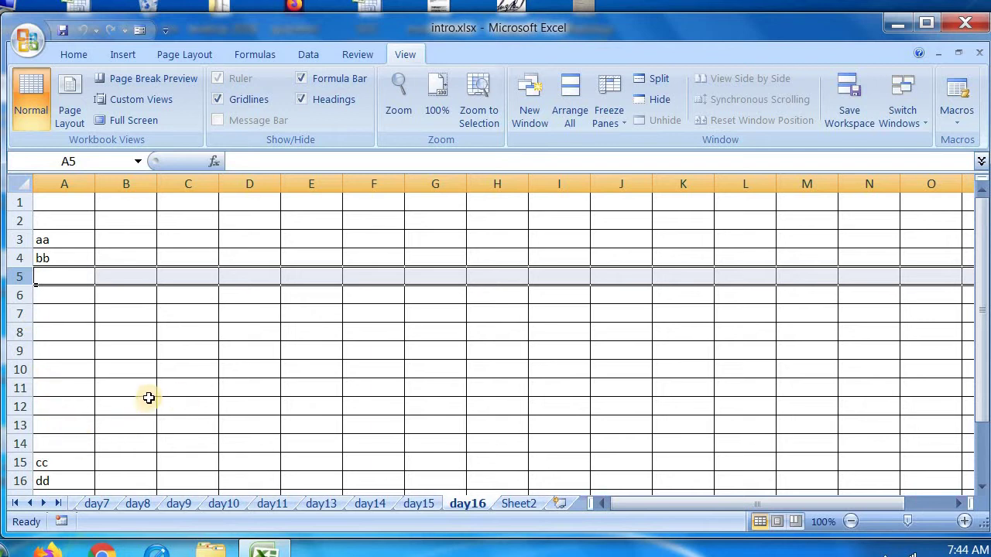
# Run the row-inserting macro again with the dd row (row 16) selected, and check where the new row goes.
pyautogui.scroll(-3, 149, 398)
pyautogui.click(18, 332)
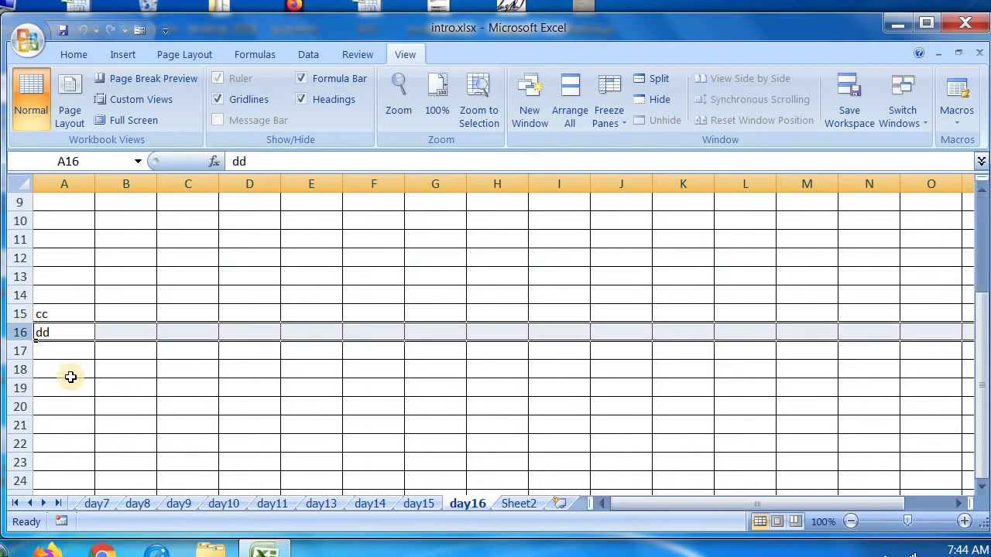
pyautogui.hotkey('ctrl', 'z')
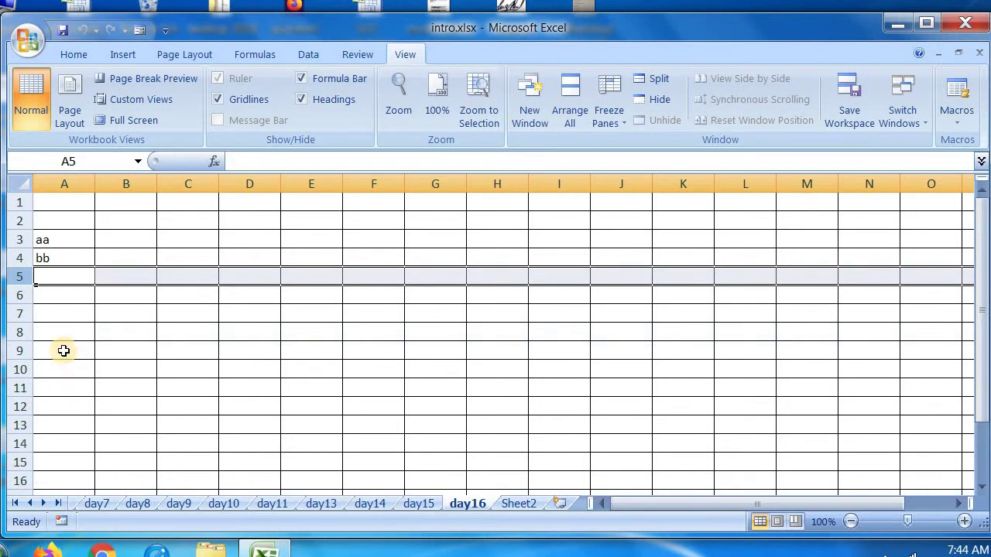
pyautogui.click(64, 351)
pyautogui.scroll(-3, 89, 348)
pyautogui.scroll(3, 82, 339)
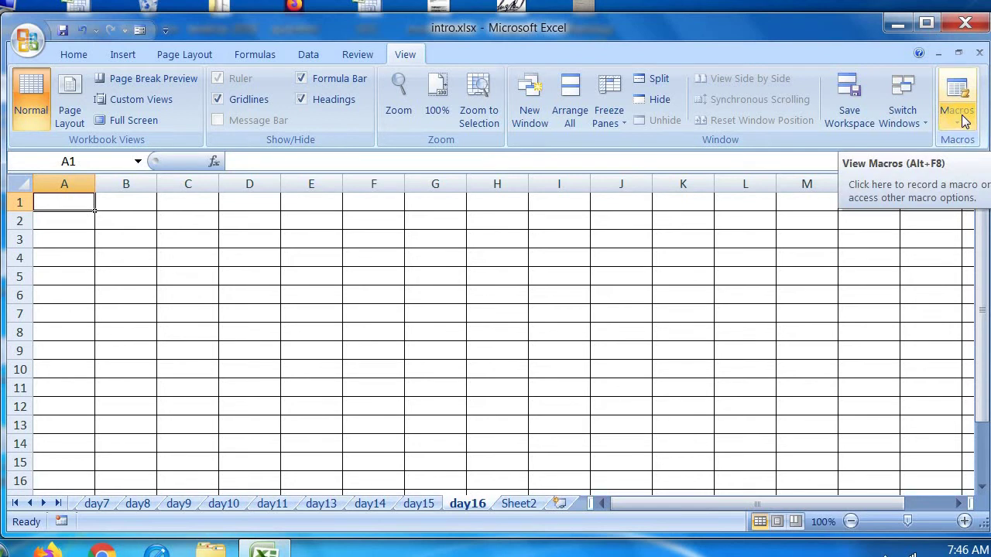
# Open the code of Macro2 for editing in the Visual Basic editor, review it, and return to the worksheet.
pyautogui.click(956, 119)
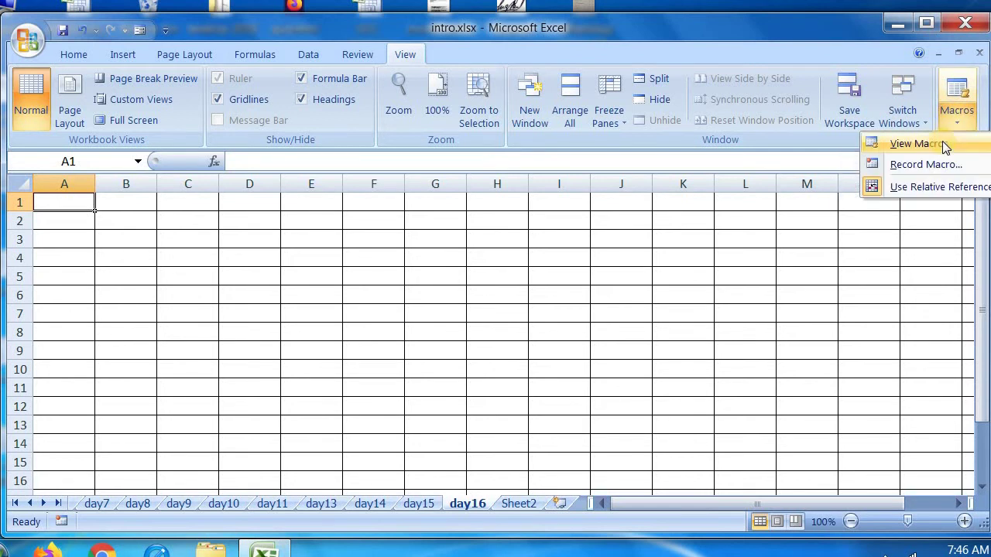
pyautogui.click(940, 143)
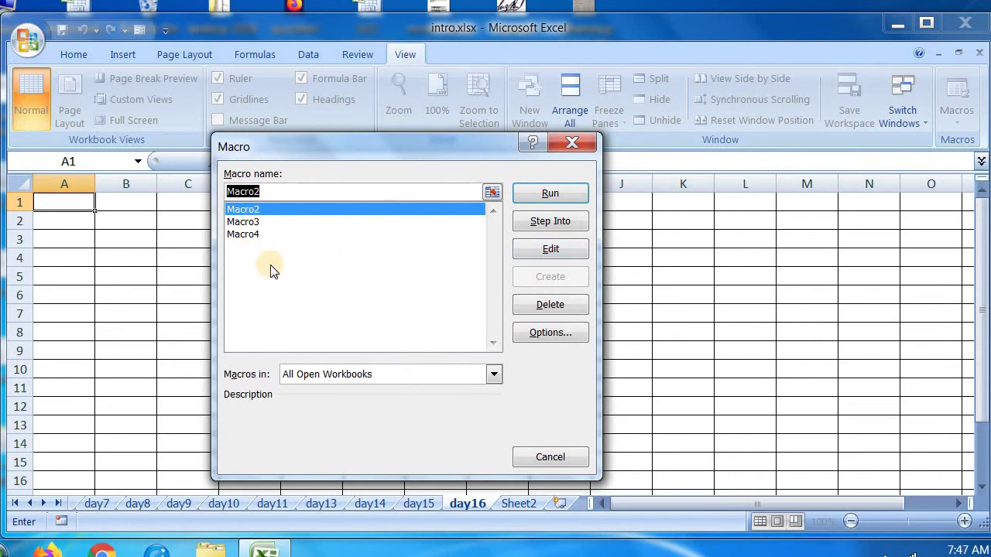
pyautogui.click(551, 251)
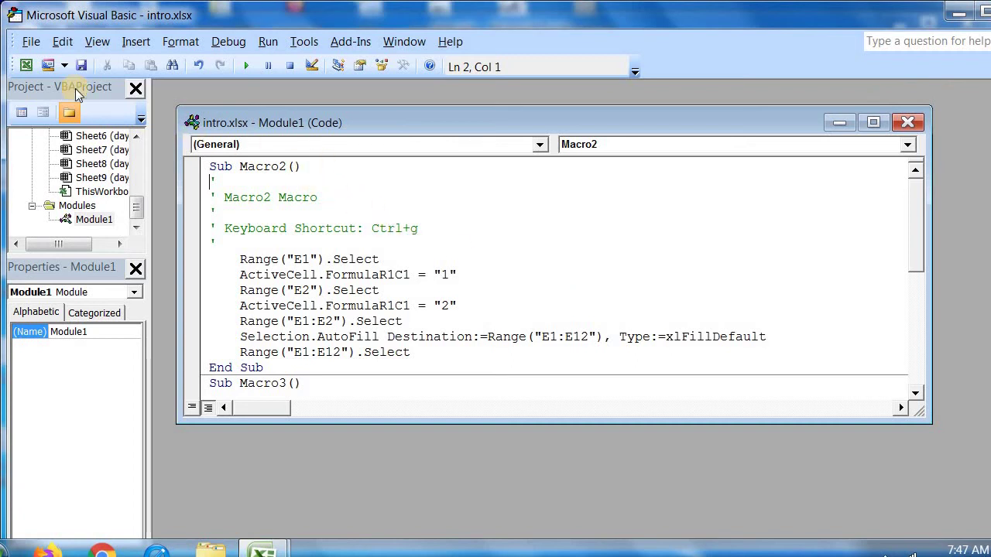
pyautogui.click(35, 44)
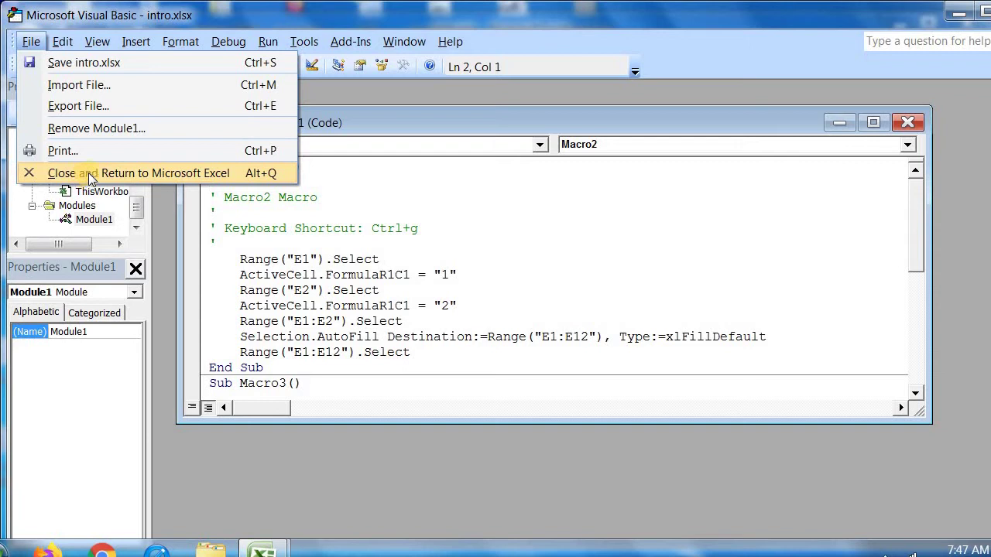
pyautogui.click(88, 172)
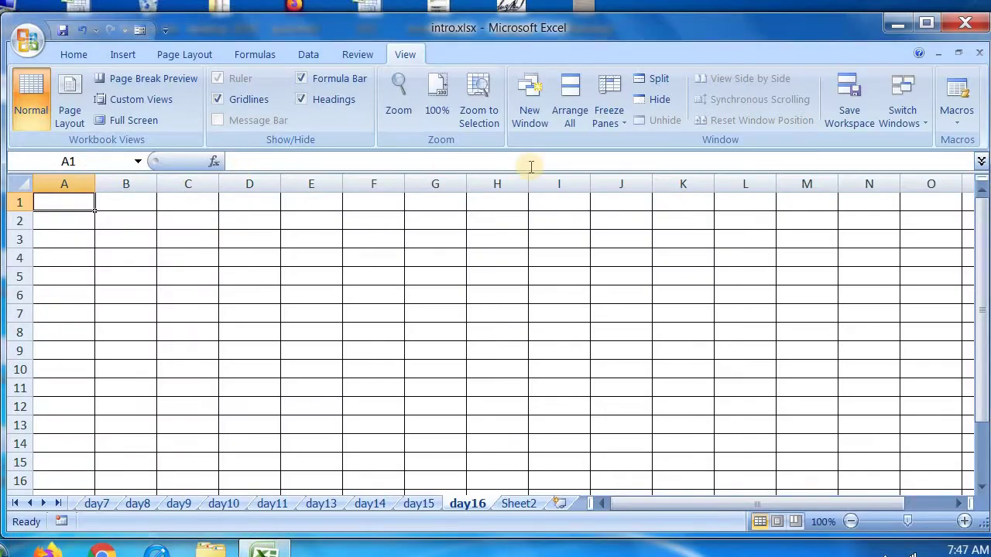
# Delete Macro2 from the workbook's macro list and confirm the deletion.
pyautogui.click(956, 113)
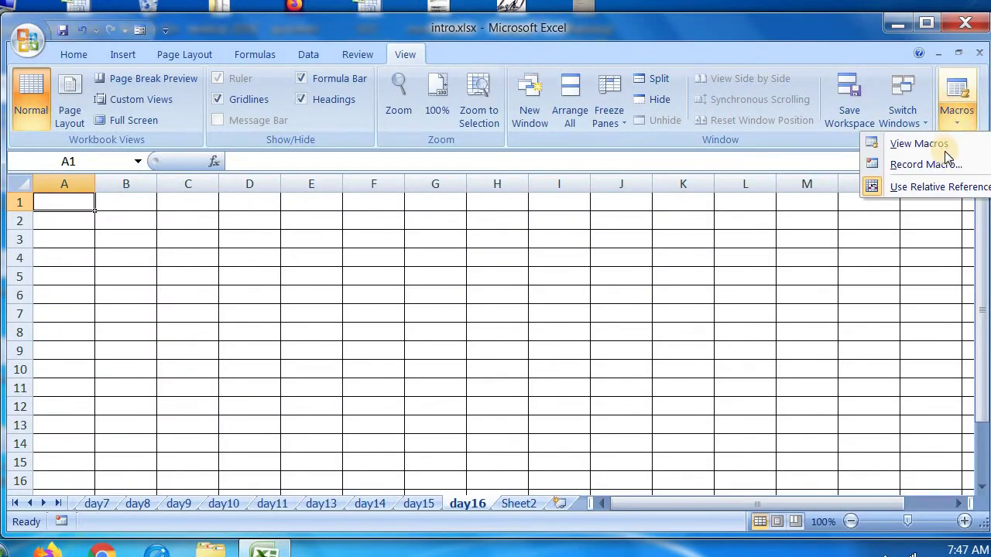
pyautogui.click(943, 148)
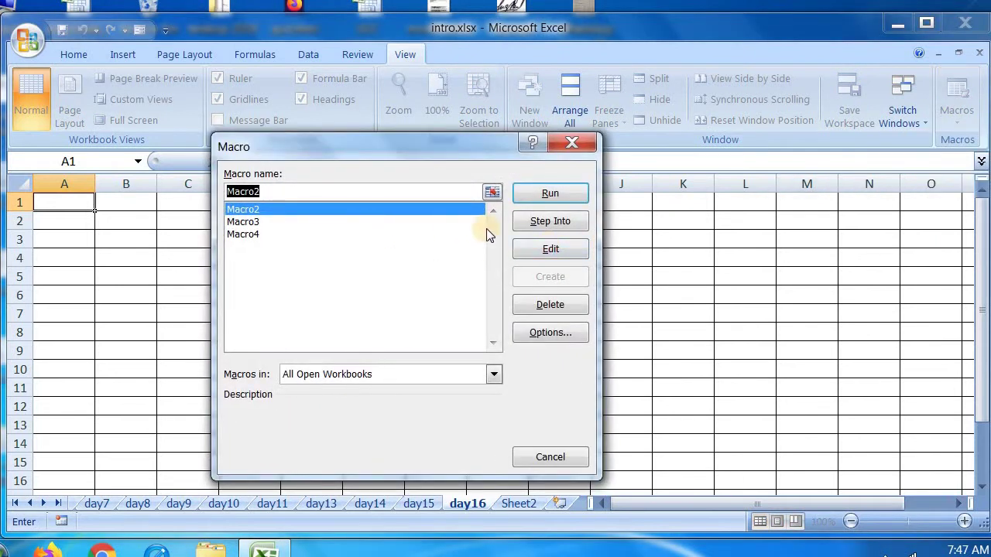
pyautogui.click(550, 306)
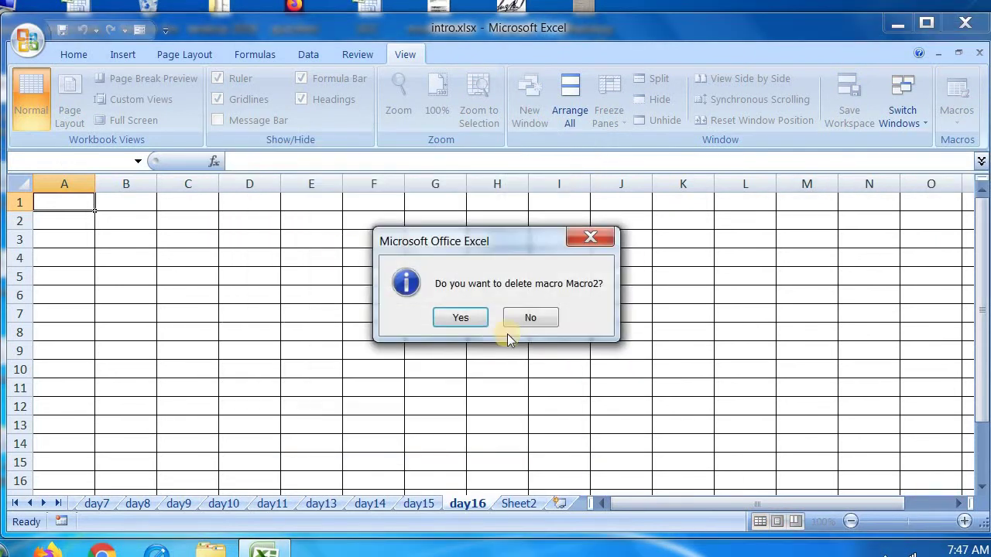
pyautogui.click(463, 319)
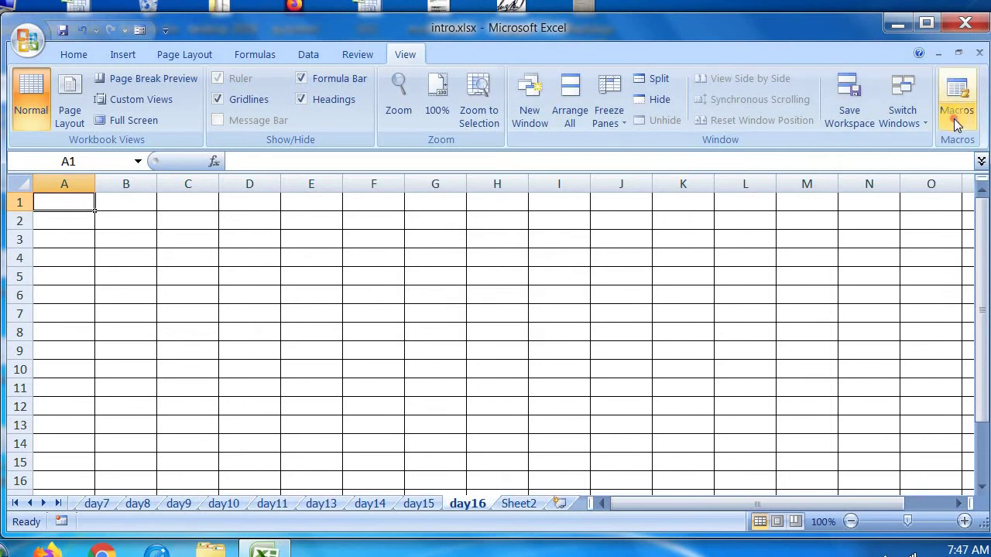
# View the options of Macro3, including its shortcut key, and close them without changes.
pyautogui.click(955, 117)
pyautogui.click(919, 149)
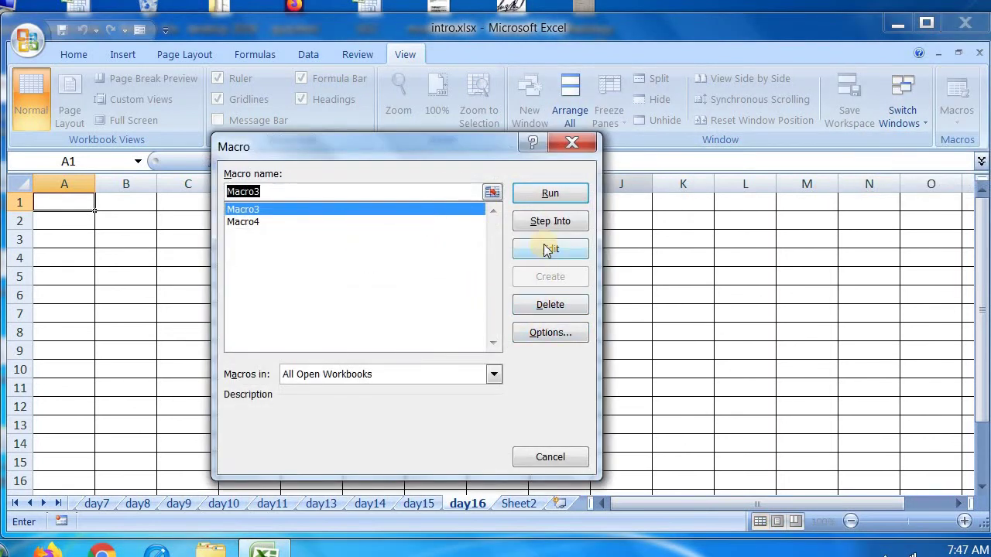
pyautogui.click(551, 333)
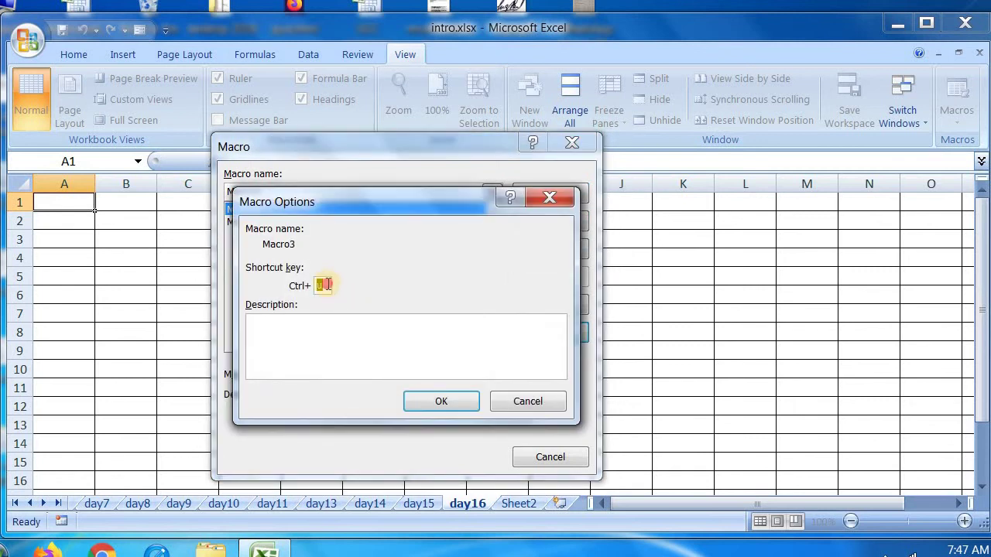
pyautogui.click(529, 401)
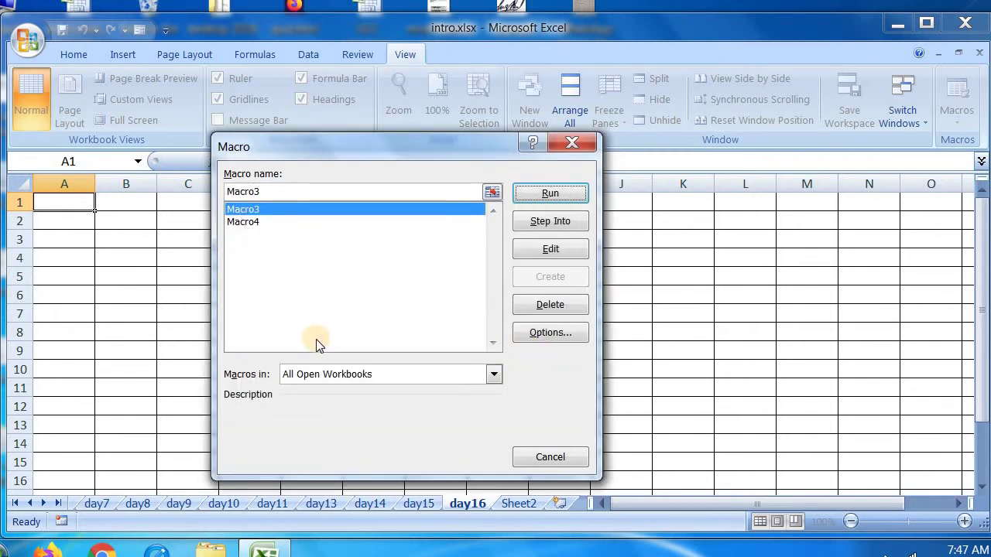
# Delete Macro3 and Macro4 from the workbook's macro list, confirming each deletion.
pyautogui.click(540, 310)
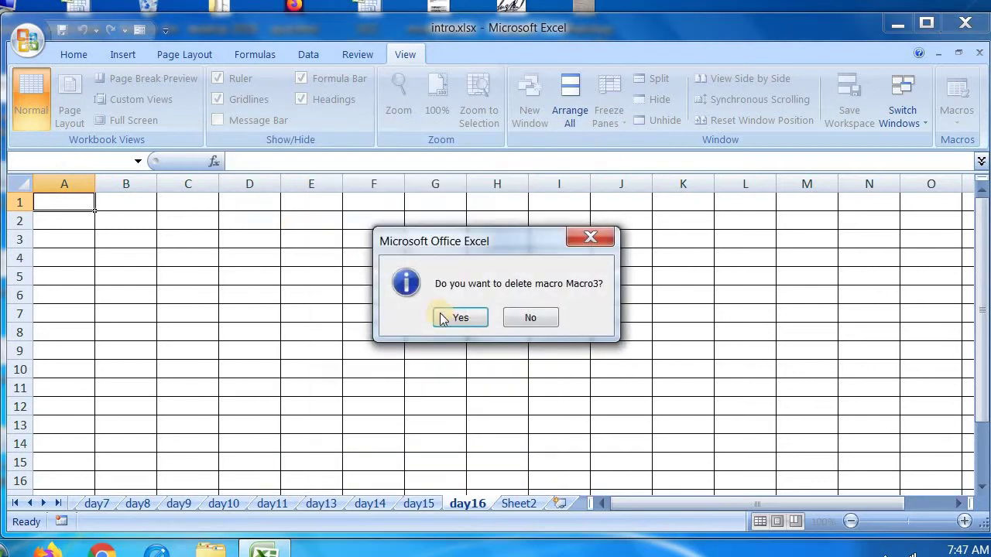
pyautogui.click(454, 318)
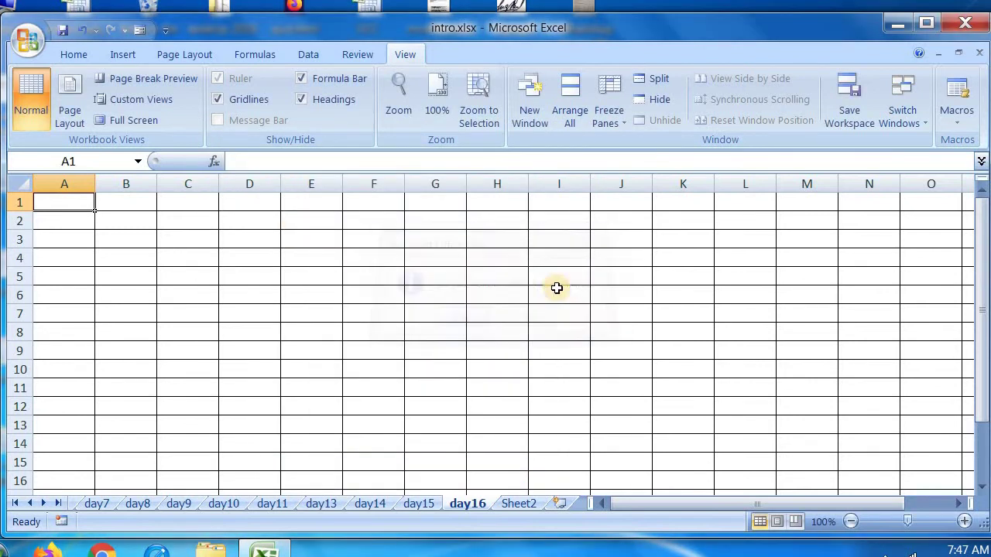
pyautogui.click(969, 124)
pyautogui.click(924, 142)
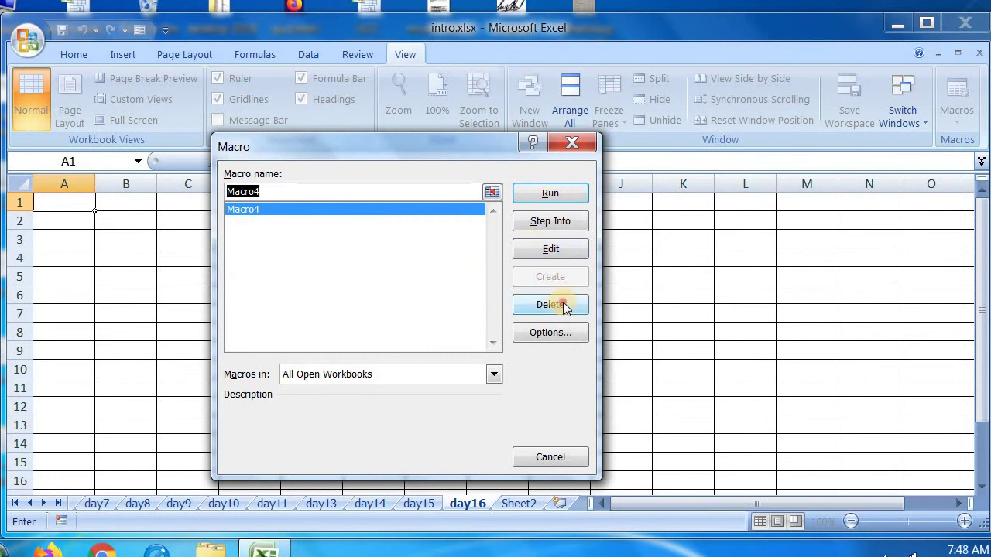
pyautogui.click(563, 305)
pyautogui.click(476, 322)
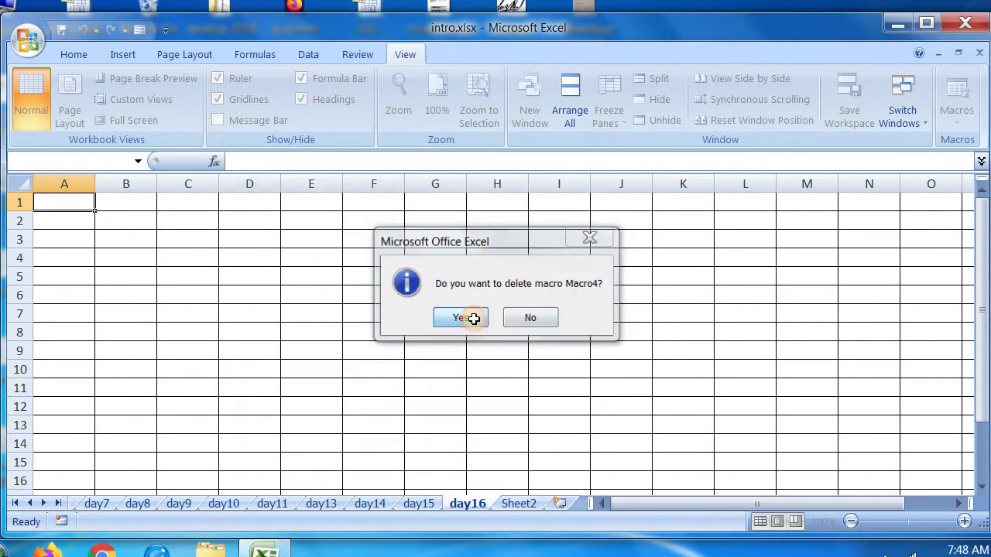
pyautogui.click(629, 339)
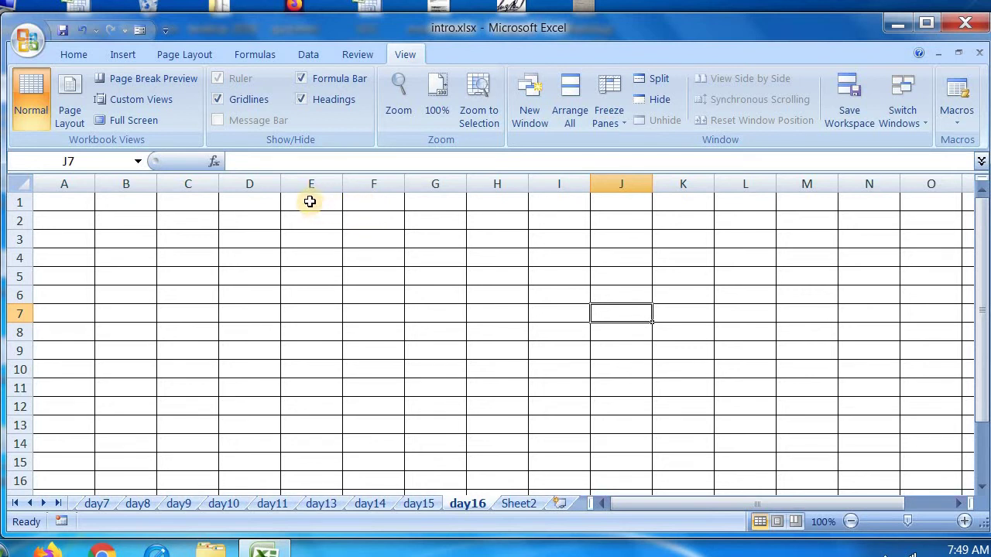
# Start recording Macro6 from cell A1, stored in This Workbook, with h as its shortcut letter.
pyautogui.click(308, 201)
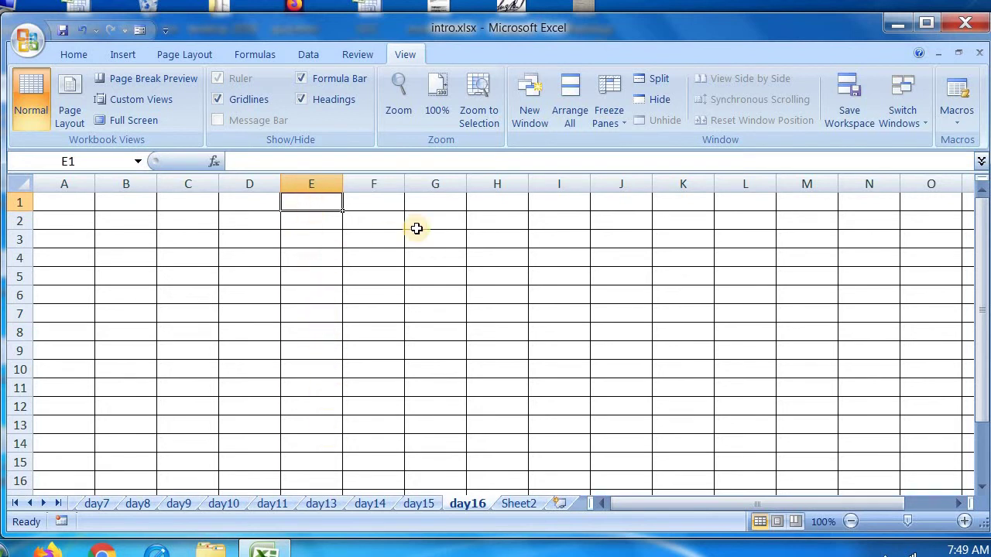
pyautogui.click(77, 217)
pyautogui.click(68, 202)
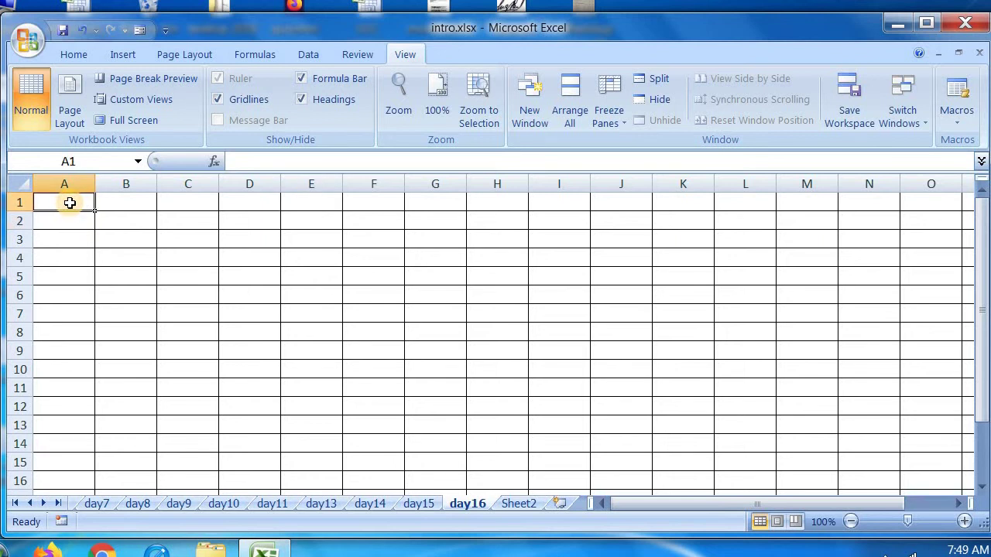
pyautogui.click(960, 113)
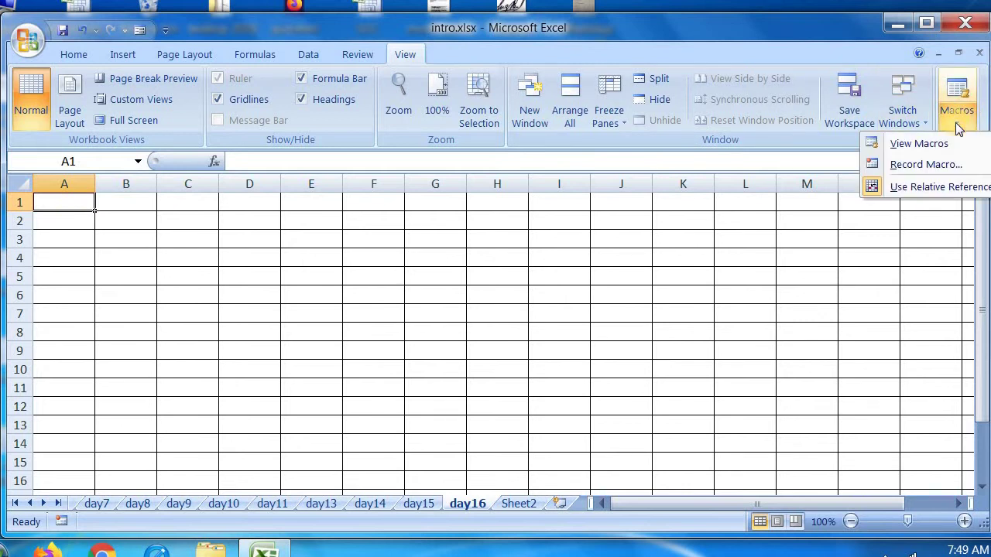
pyautogui.click(925, 164)
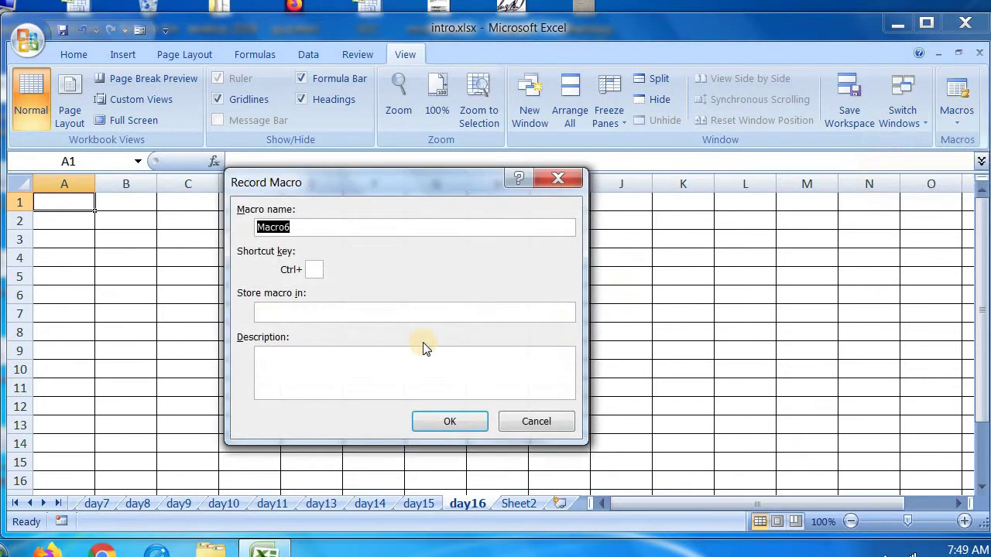
pyautogui.click(316, 270)
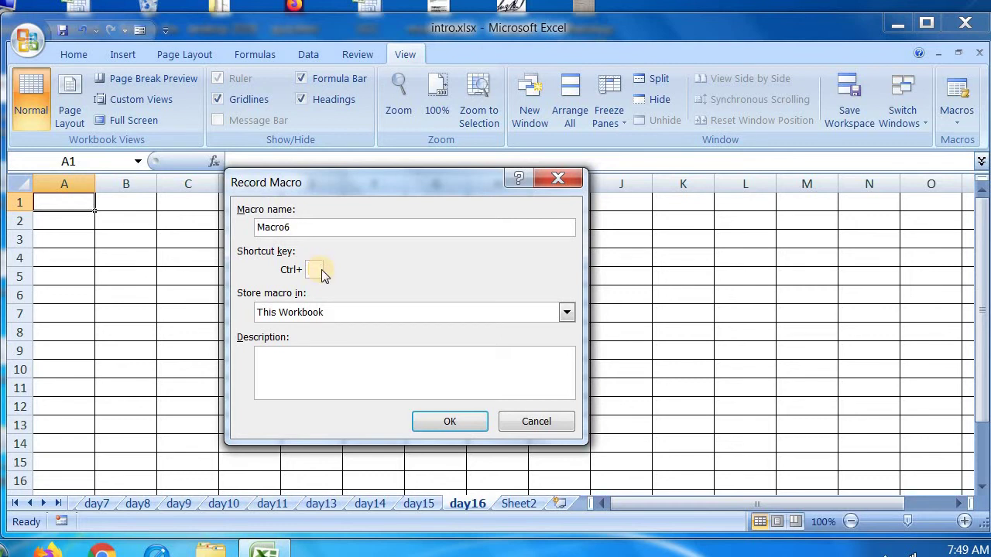
pyautogui.write('h')
pyautogui.click(448, 422)
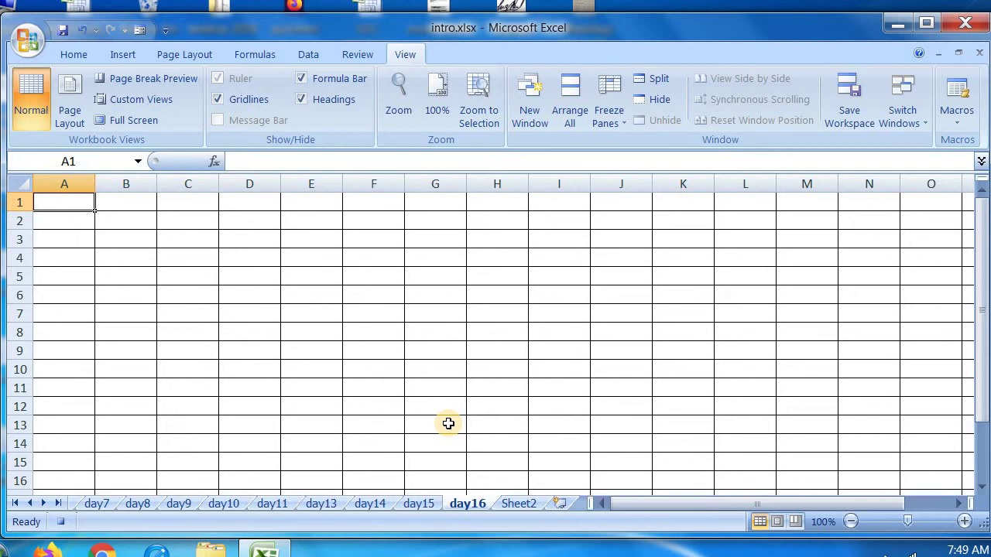
# Enter ab, ac and ad in cells C1, D1 and E1 while the macro records.
pyautogui.press('Right')
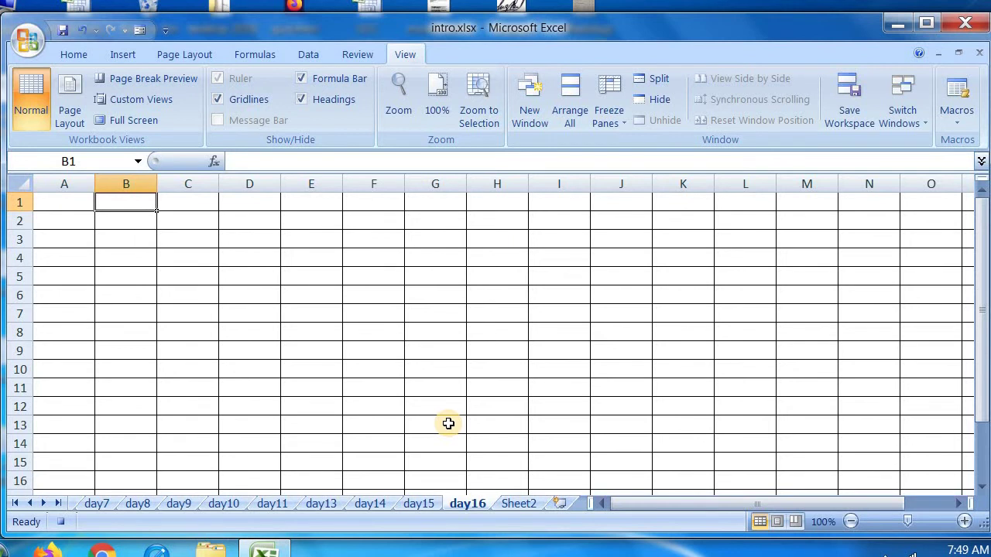
pyautogui.press('Right')
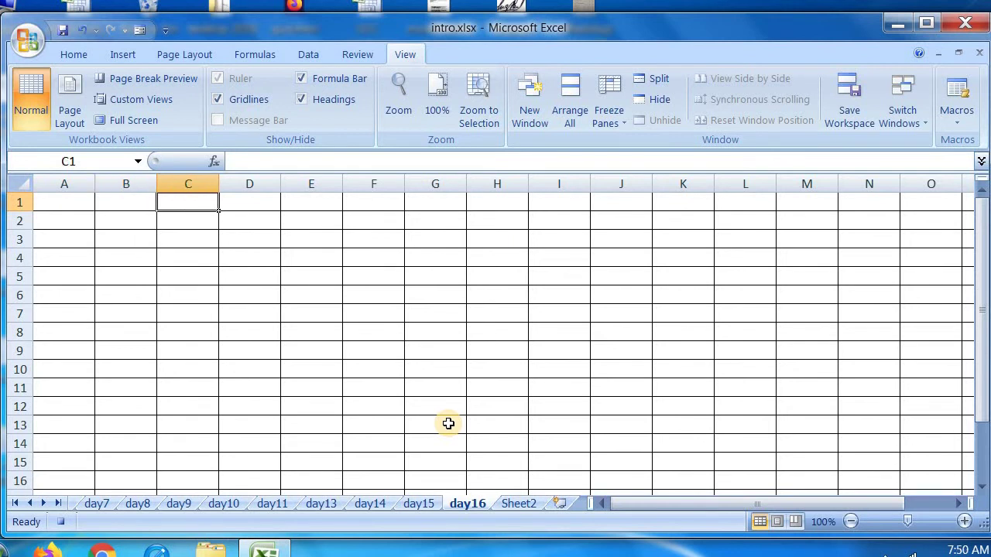
pyautogui.write('a')
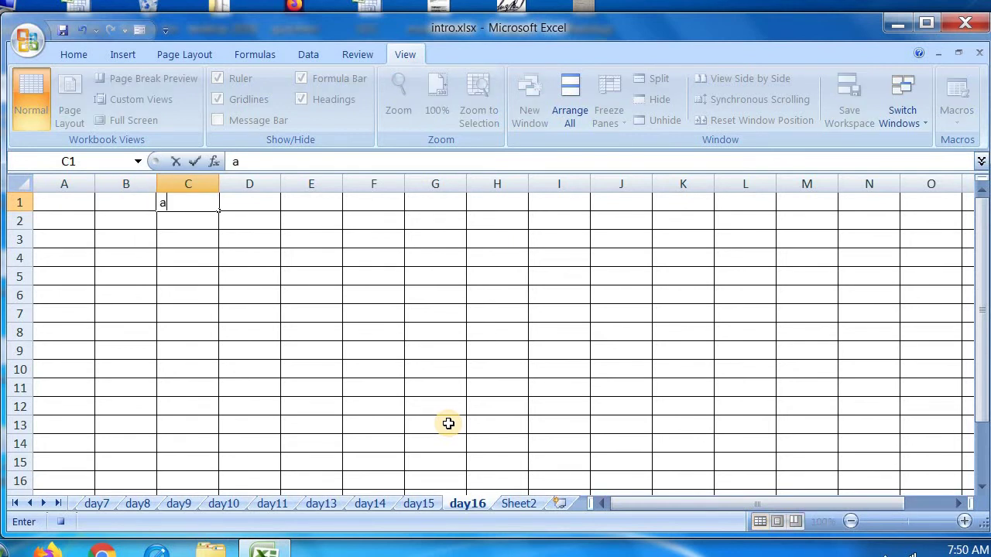
pyautogui.write('b')
pyautogui.press('Right')
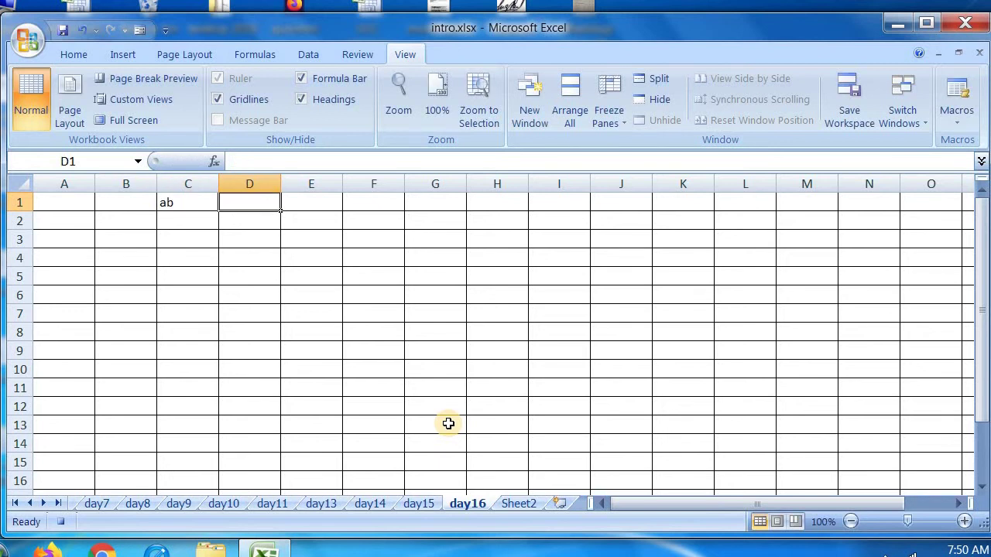
pyautogui.write('ac')
pyautogui.press('Right')
pyautogui.write('ad')
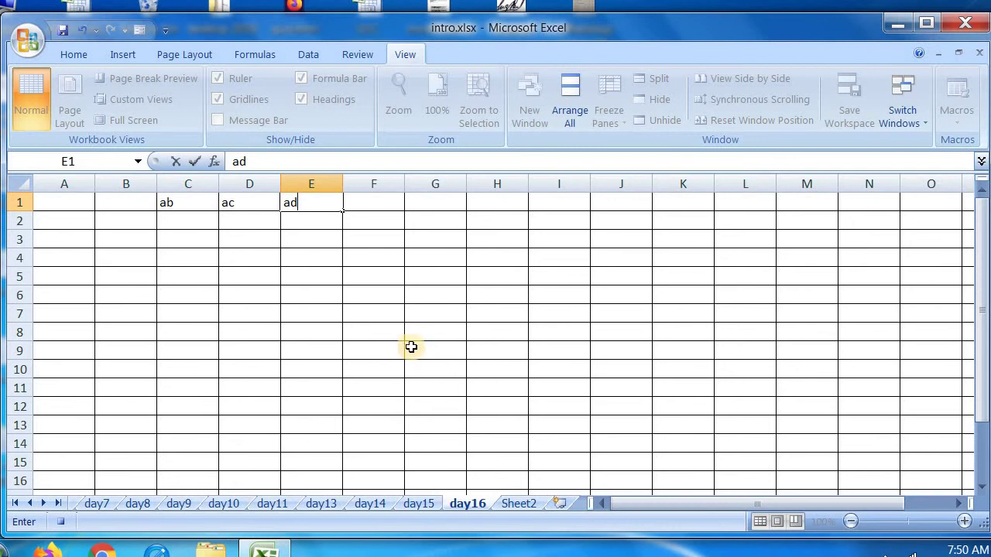
# Fill the ab, ac, ad pattern from C1:E1 across to J1 and stop the macro recording.
pyautogui.click(188, 201)
pyautogui.moveTo(260, 205); pyautogui.dragTo(619, 203)
pyautogui.hotkey('ctrl', 'c')
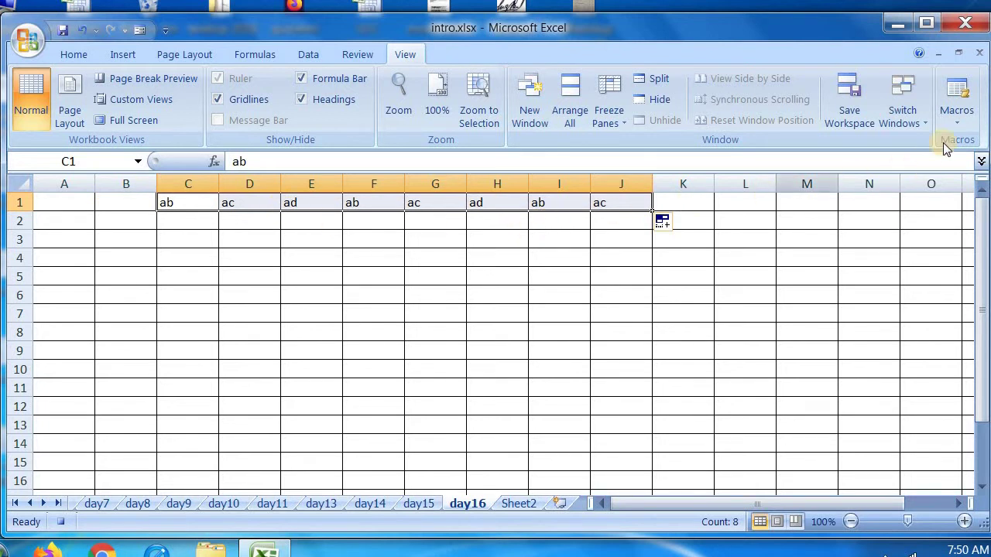
pyautogui.click(957, 114)
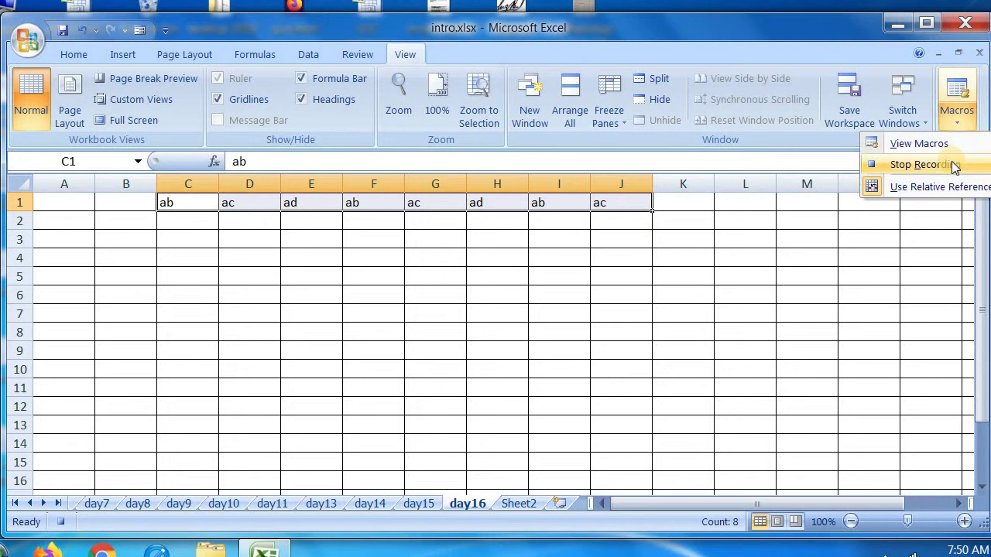
pyautogui.click(954, 165)
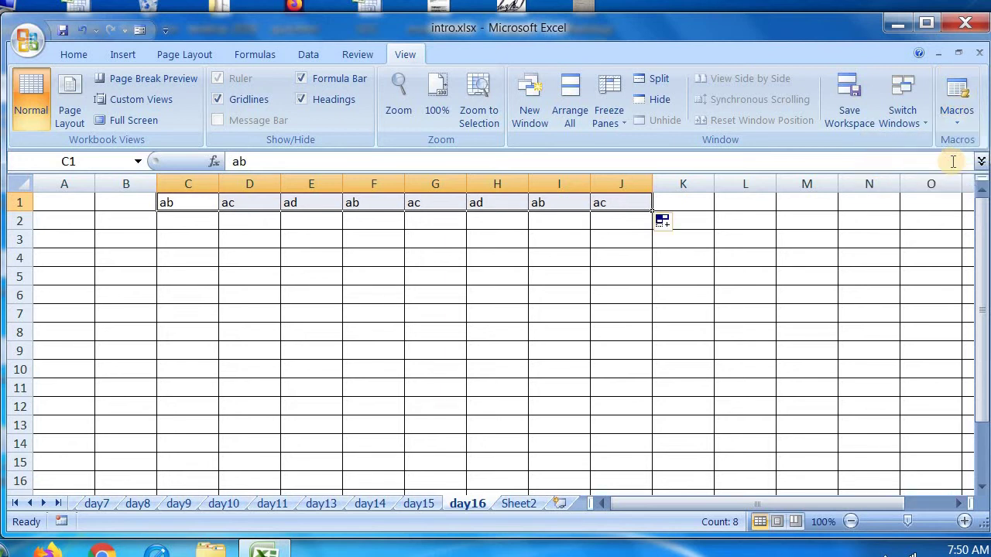
# Replay the new macro from cell A6, and run the macro that writes qq, hh, sd from cell A10.
pyautogui.click(49, 293)
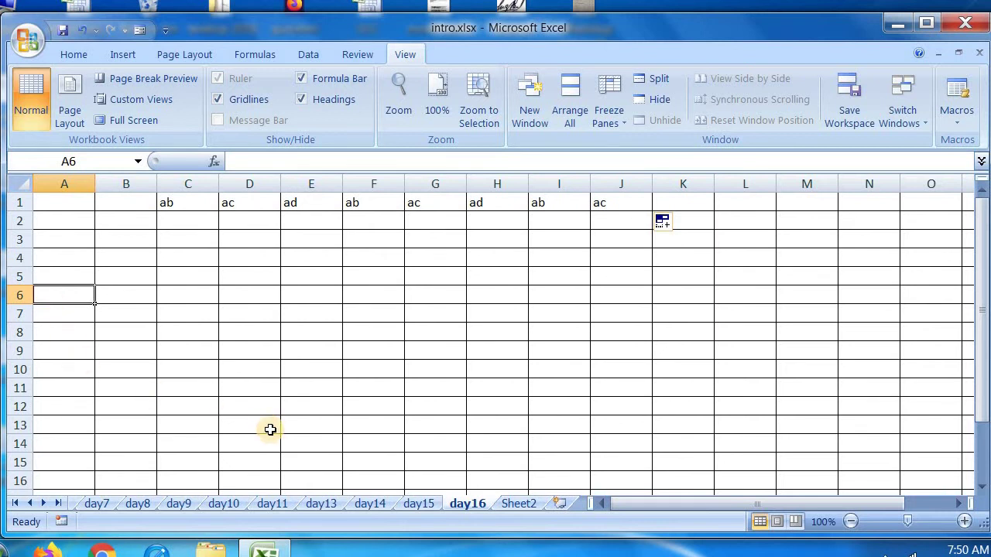
pyautogui.hotkey('ctrl', 'shift', 'm')
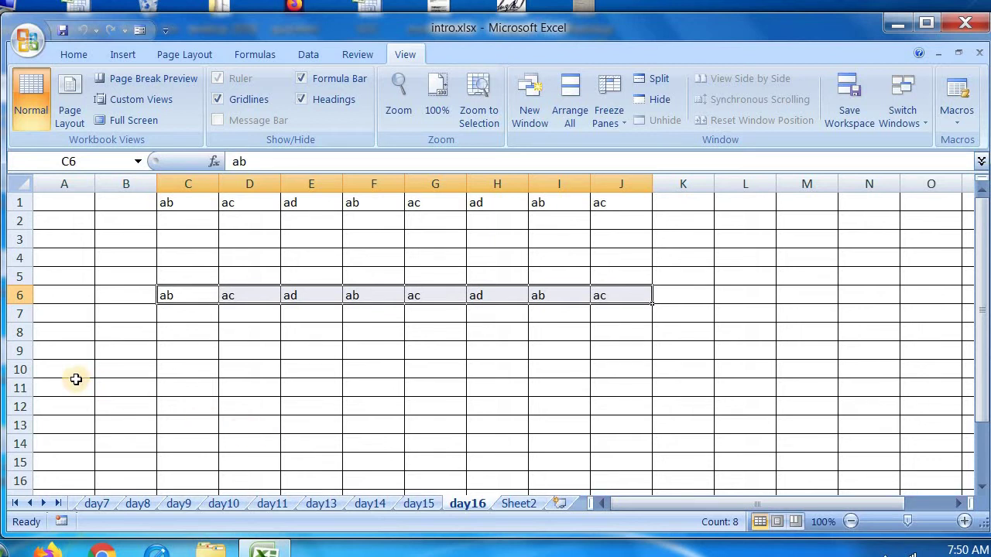
pyautogui.click(73, 373)
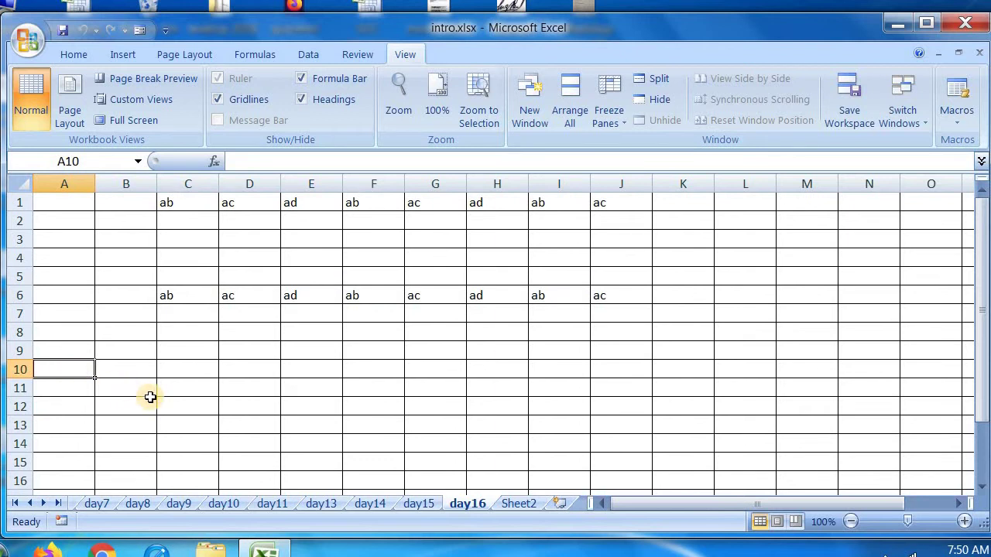
pyautogui.hotkey('ctrl', 'z')
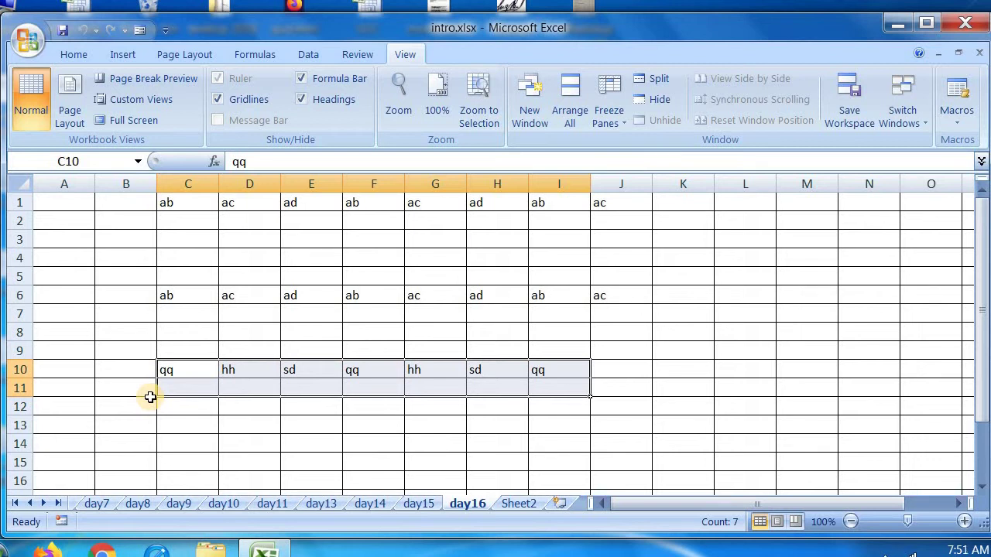
# Replay the ab, ac, ad macro from cell A13 and again from cell A4.
pyautogui.click(68, 425)
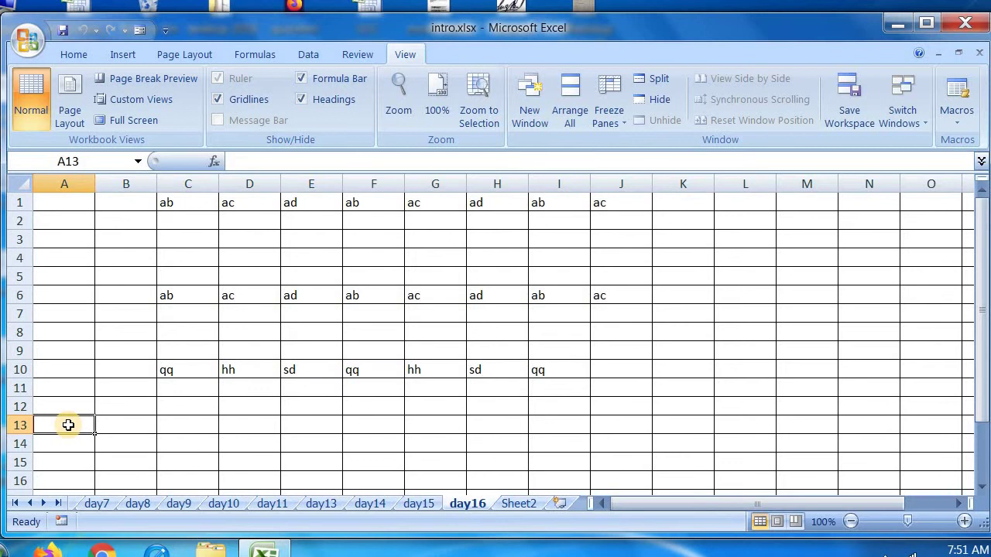
pyautogui.press('Right')
pyautogui.press('Right')
pyautogui.hotkey('ctrl', 'v')
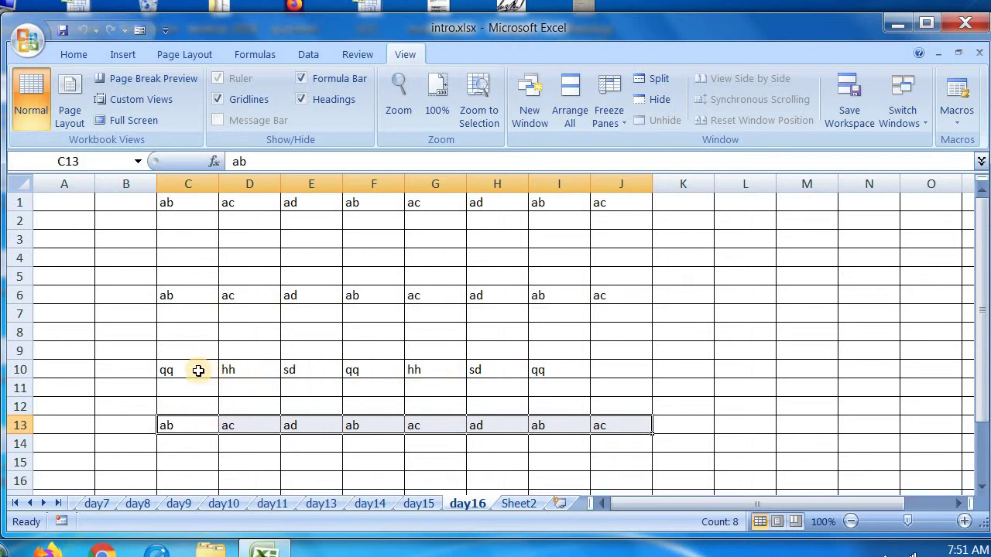
pyautogui.click(78, 367)
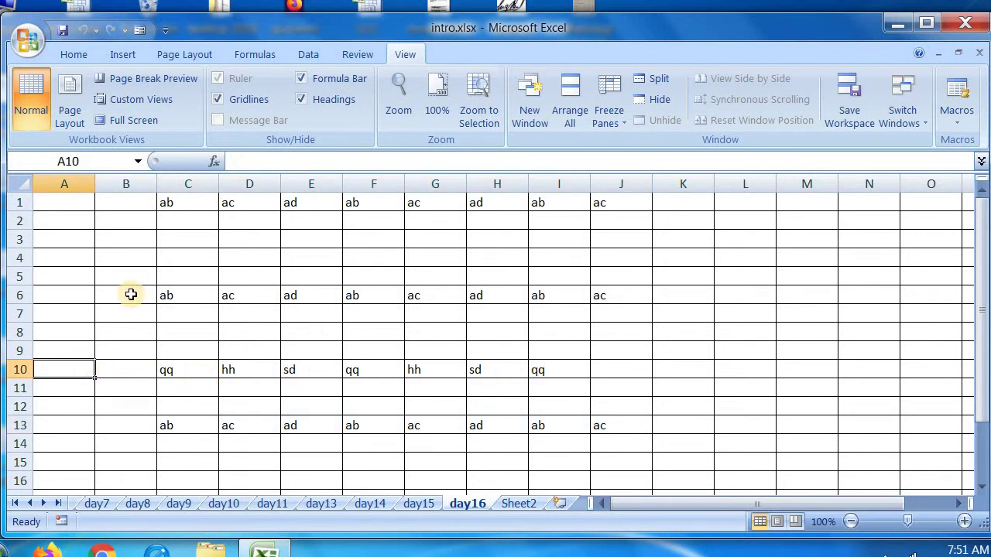
pyautogui.click(65, 261)
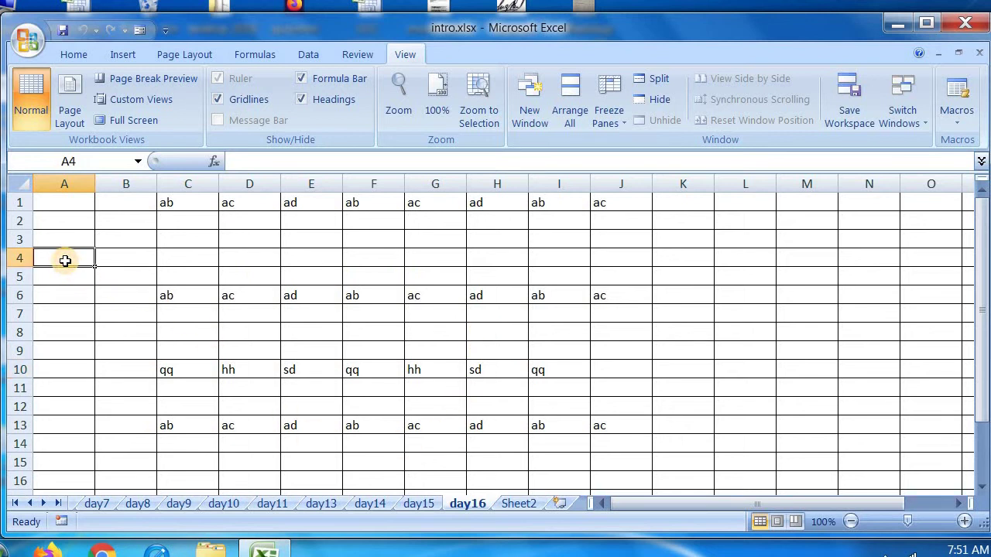
pyautogui.hotkey('ctrl', 'y')
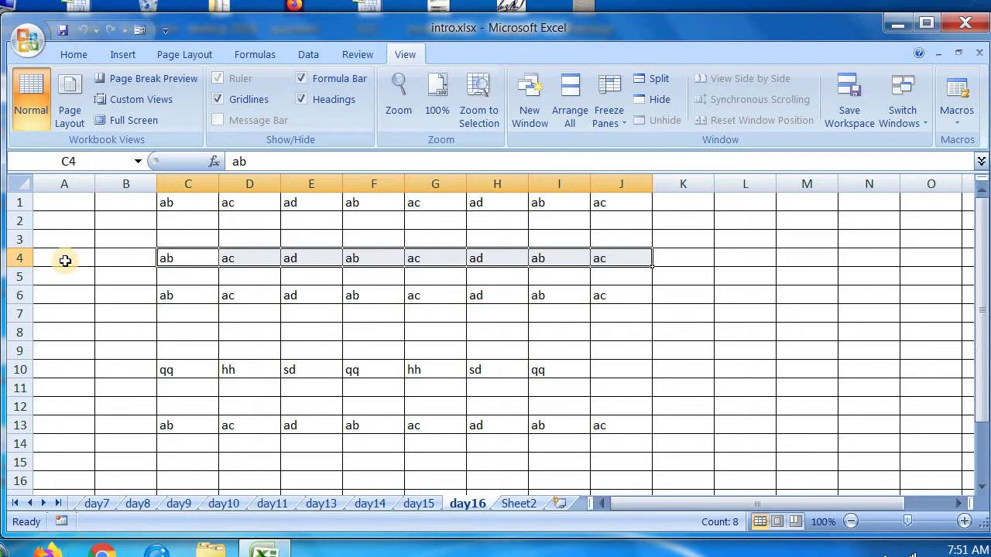
pyautogui.click(65, 261)
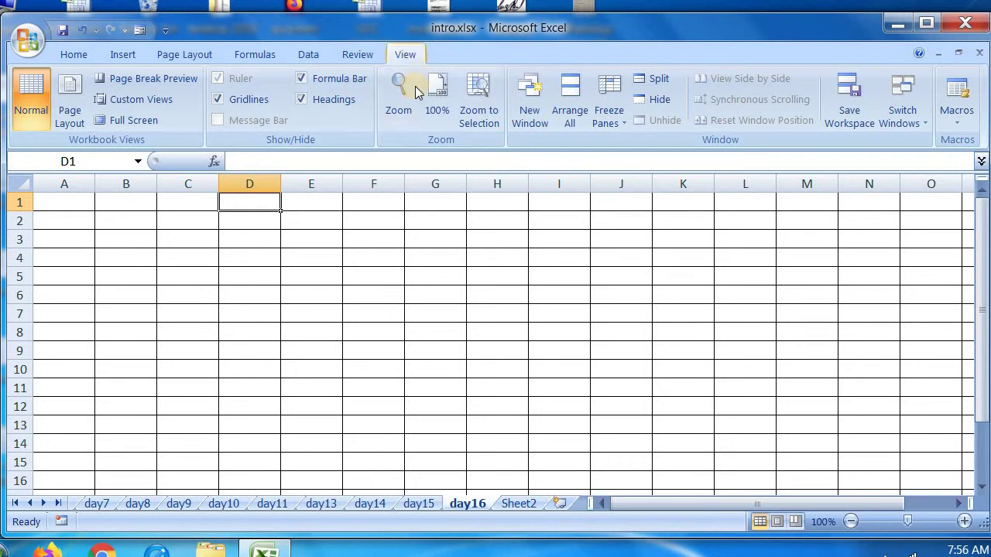
# Enter 1, 2 and 3 in cells A1:C1 and fill the number series across to 15 in O1.
pyautogui.click(80, 202)
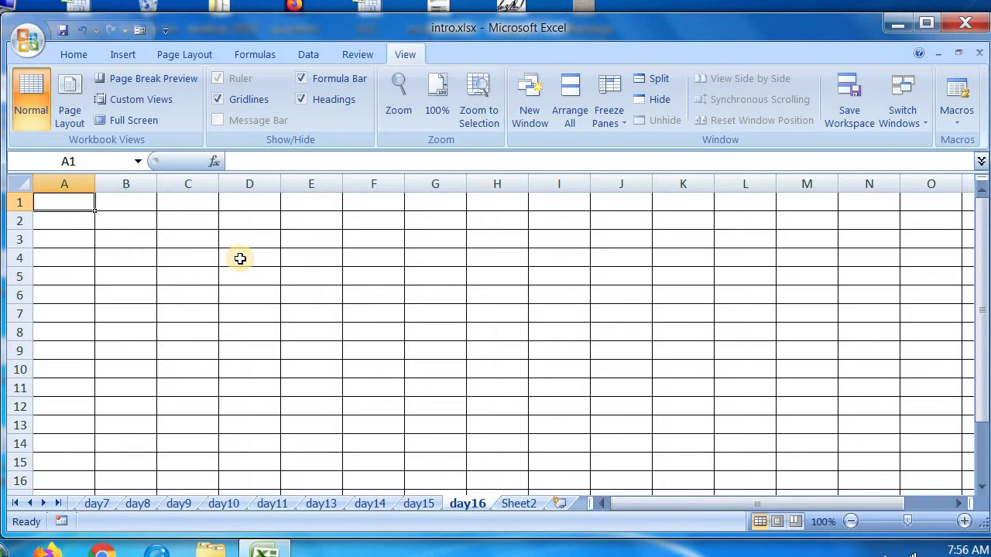
pyautogui.write('1')
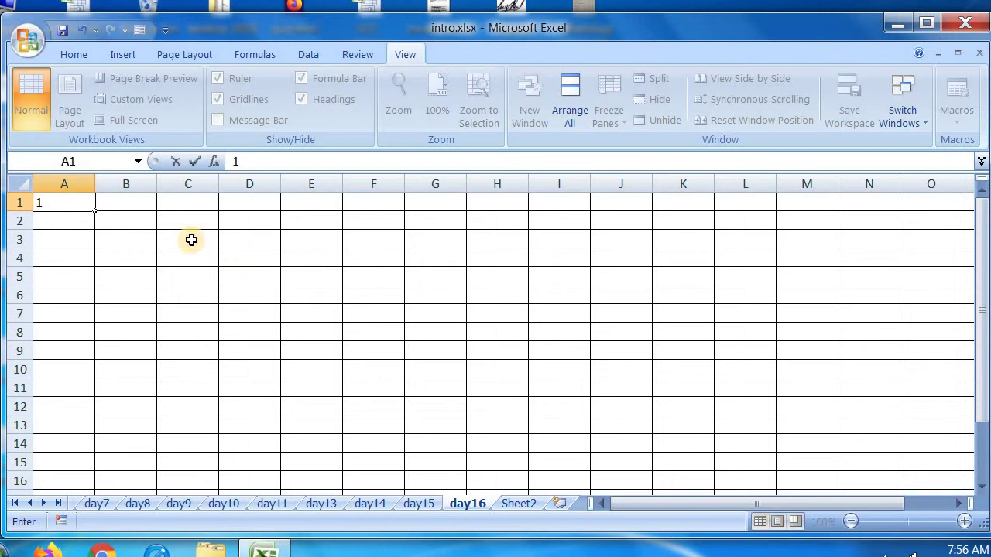
pyautogui.press('Tab')
pyautogui.write('2')
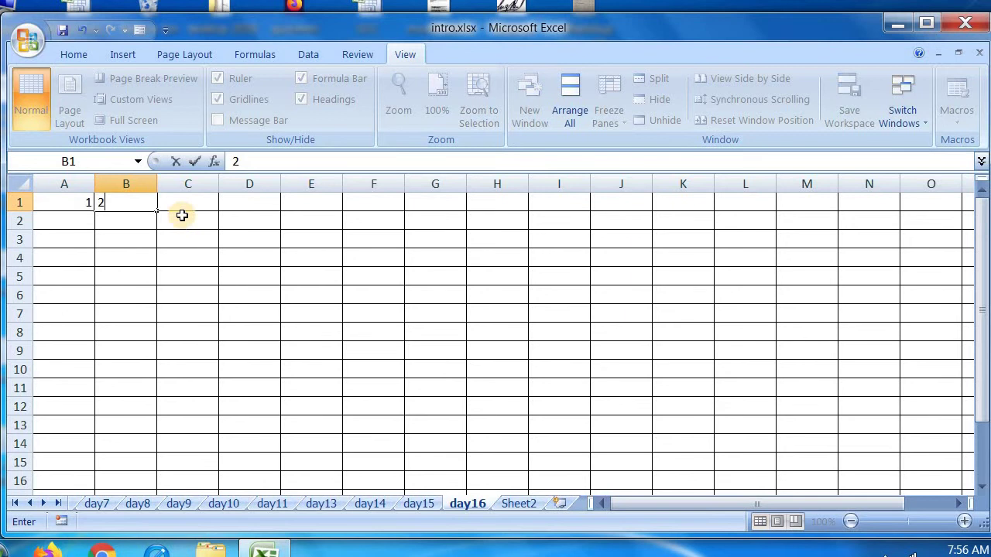
pyautogui.press('Tab')
pyautogui.write('3')
pyautogui.click(224, 226)
pyautogui.moveTo(85, 202); pyautogui.dragTo(934, 207)
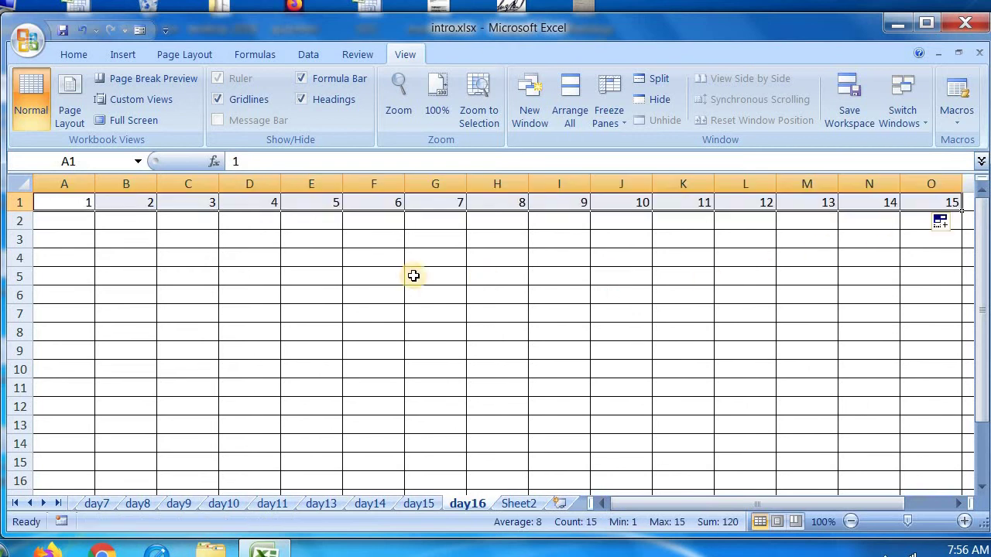
# Enter jan in A2 and feb in A3, and fill the month names down column A to row 14.
pyautogui.click(82, 221)
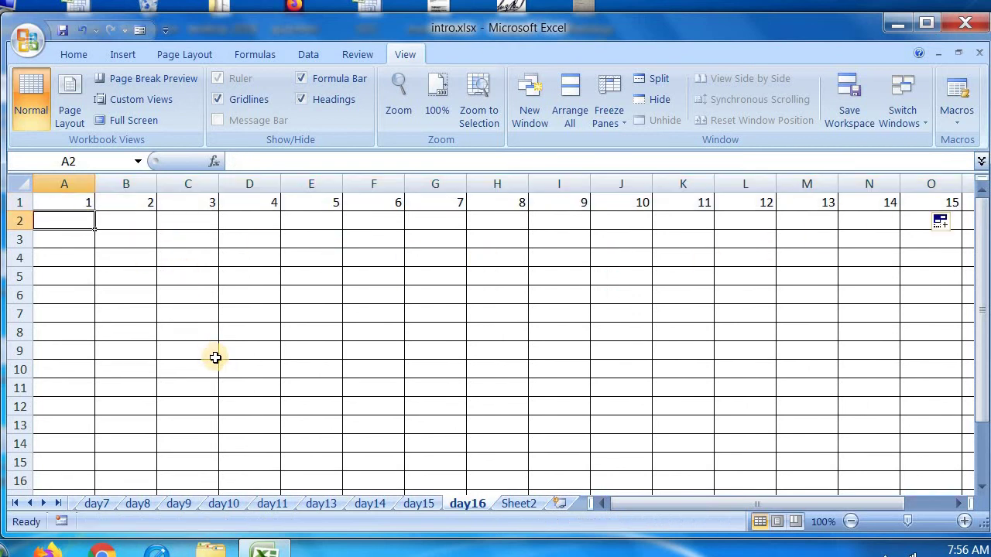
pyautogui.write('jan')
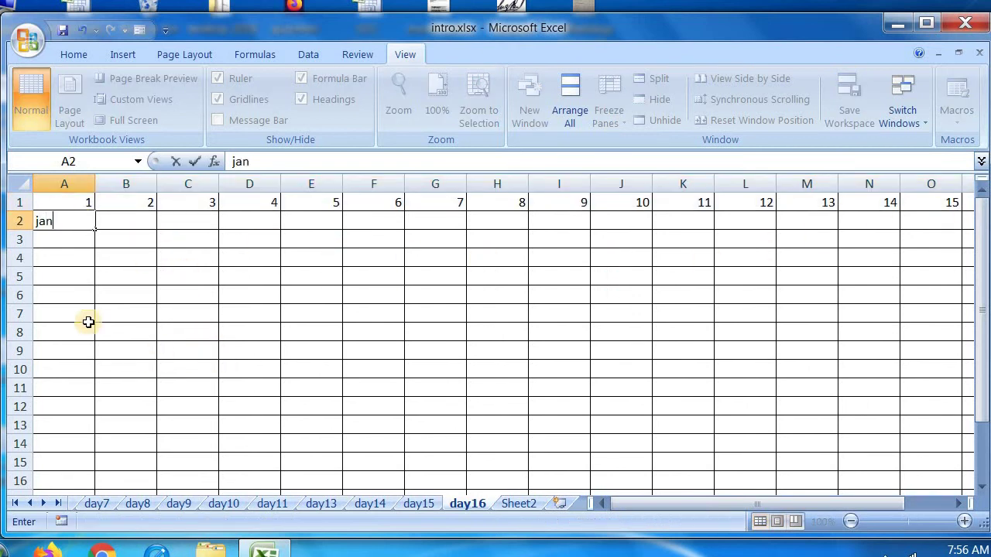
pyautogui.click(62, 239)
pyautogui.write('feb')
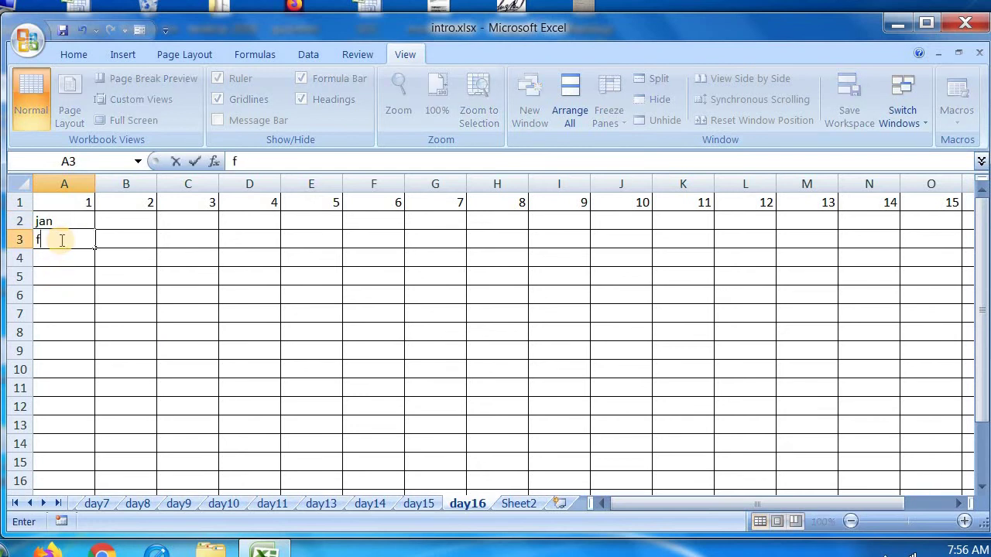
pyautogui.click(61, 265)
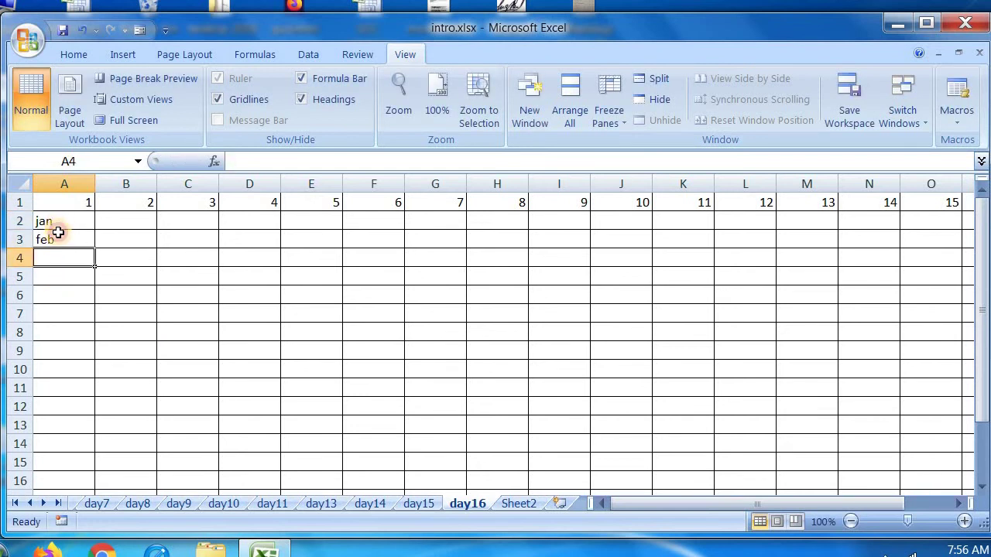
pyautogui.moveTo(59, 226); pyautogui.dragTo(95, 445)
pyautogui.click(223, 404)
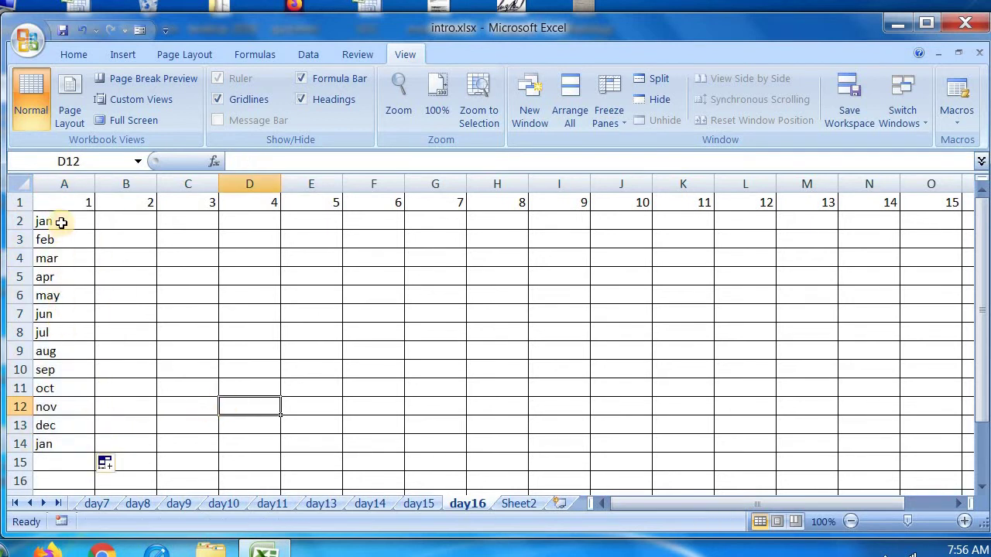
# Change cell A2 to jan 2020 and fill the month-and-year series down column A to row 20.
pyautogui.doubleClick(62, 223)
pyautogui.write('202')
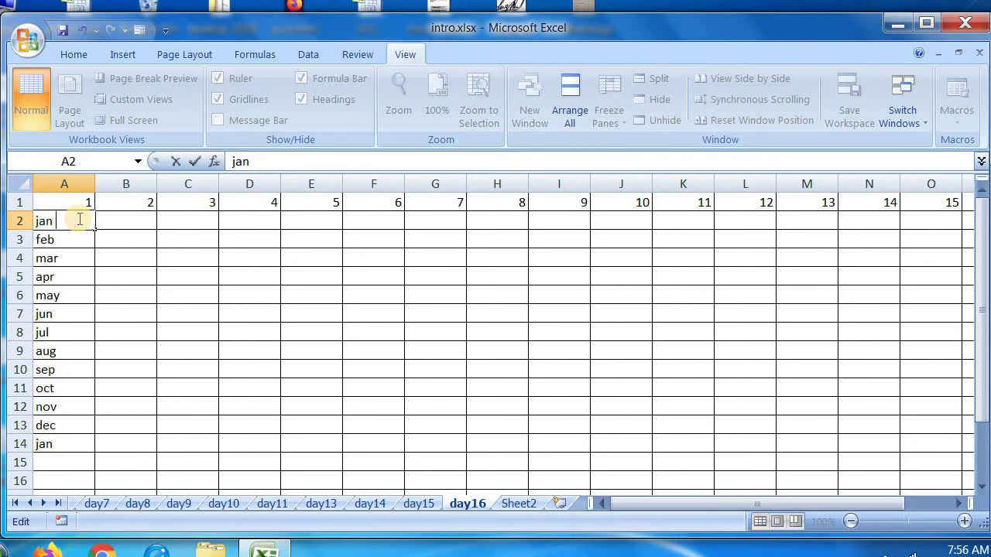
pyautogui.write('0')
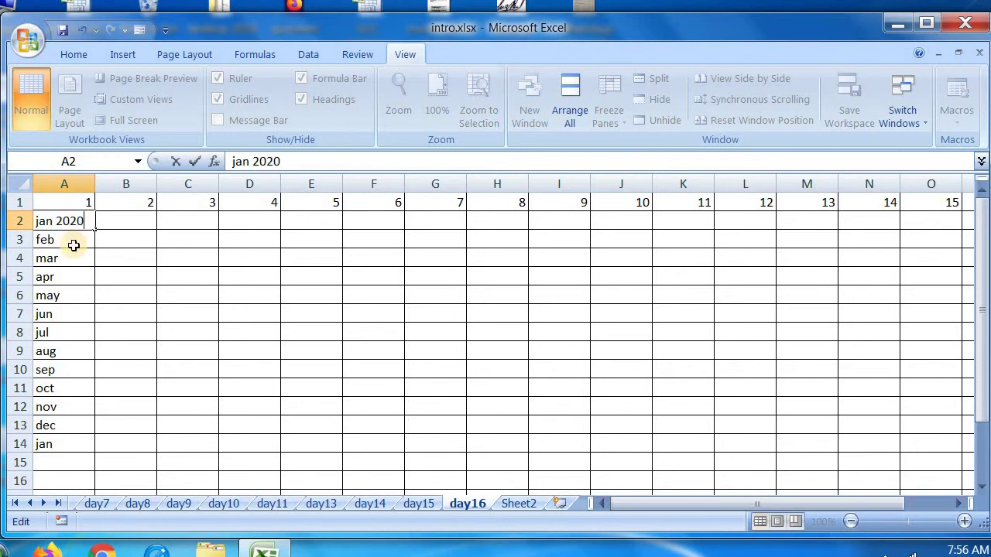
pyautogui.press('Return')
pyautogui.click(76, 223)
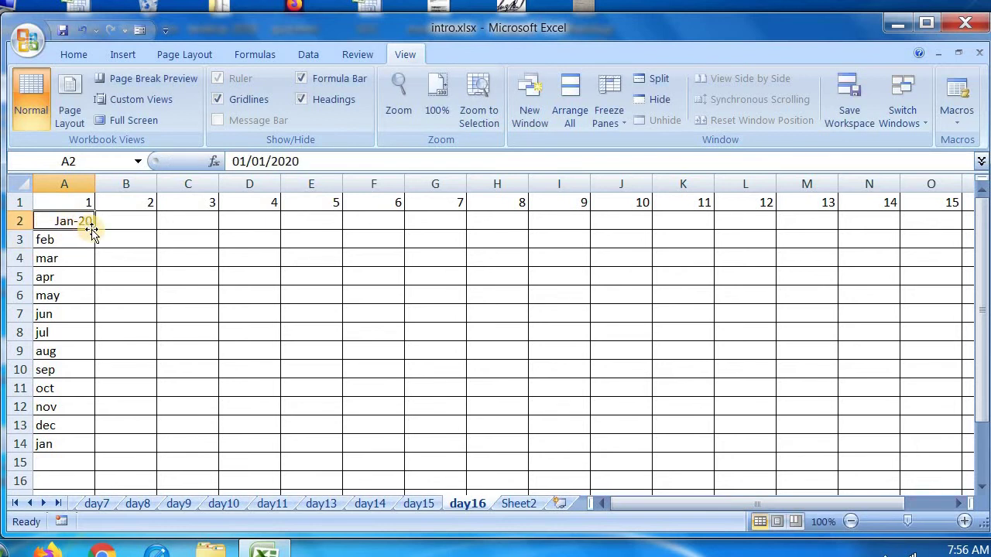
pyautogui.moveTo(91, 231); pyautogui.dragTo(133, 482)
pyautogui.scroll(2, 179, 394)
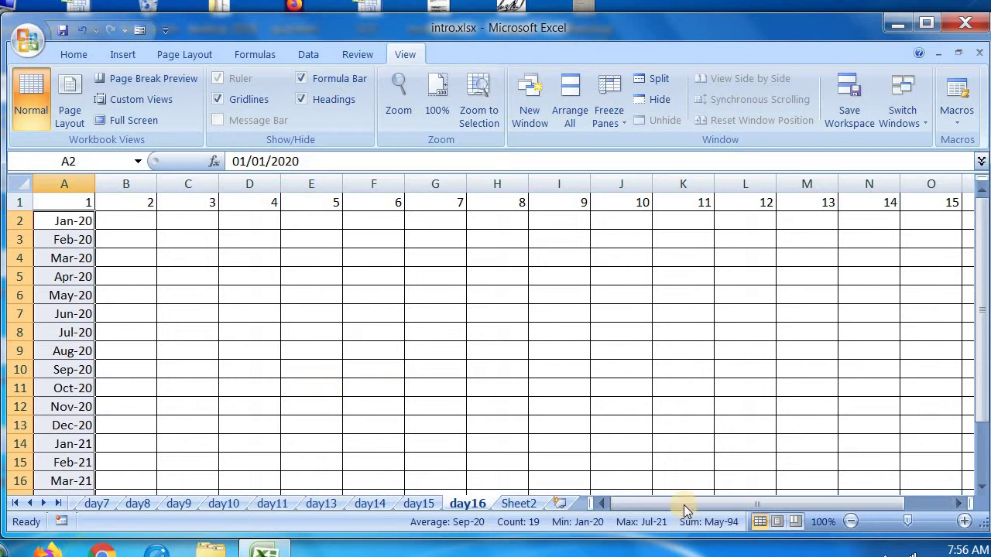
# Extend the number series in row 1 from 14 and 15 across to 35.
pyautogui.moveTo(823, 504); pyautogui.dragTo(865, 504)
pyautogui.moveTo(763, 202); pyautogui.dragTo(867, 213)
pyautogui.moveTo(730, 509); pyautogui.dragTo(608, 512)
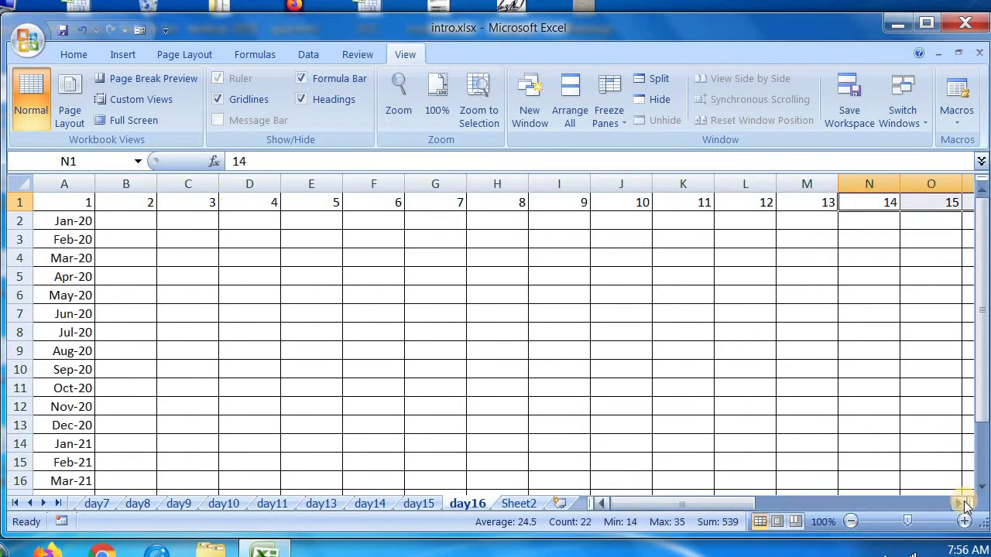
pyautogui.click(960, 504)
pyautogui.moveTo(770, 503); pyautogui.dragTo(595, 504)
# Extend the month-and-year series in column A from Jun-21 and Jul-21 down to Oct-24.
pyautogui.click(332, 444)
pyautogui.scroll(-3, 332, 441)
pyautogui.scroll(2, 166, 442)
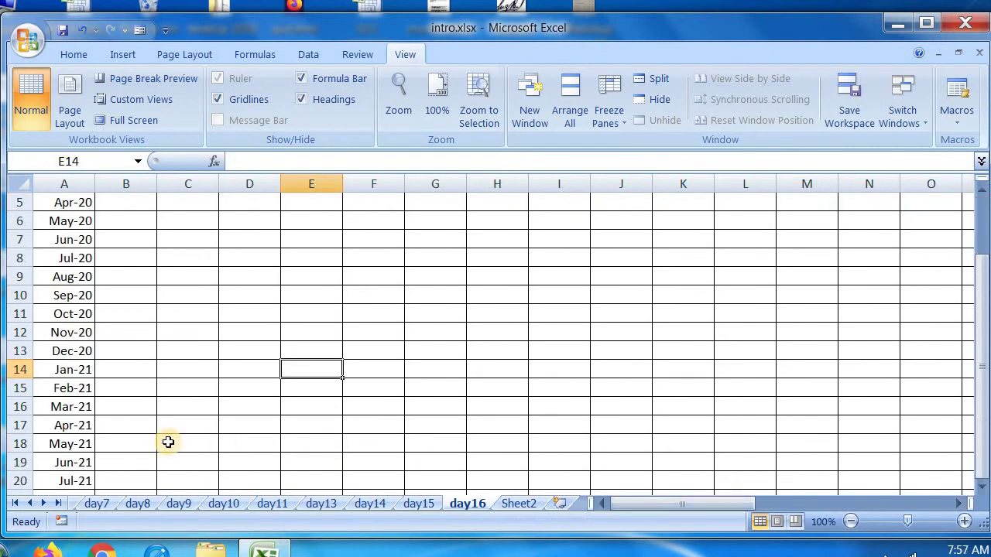
pyautogui.scroll(-2, 124, 426)
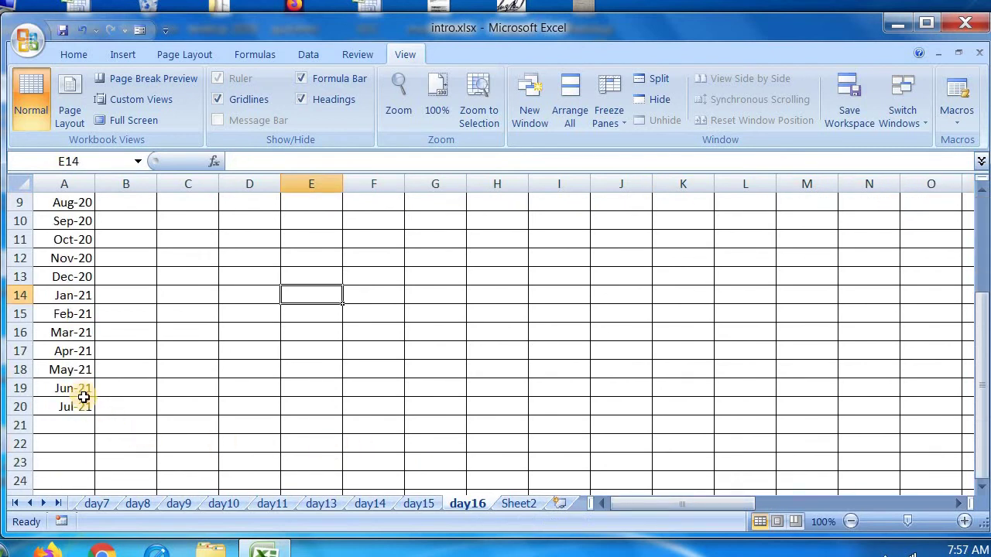
pyautogui.moveTo(84, 397); pyautogui.dragTo(98, 469)
pyautogui.scroll(-1, 306, 347)
pyautogui.scroll(16, 306, 347)
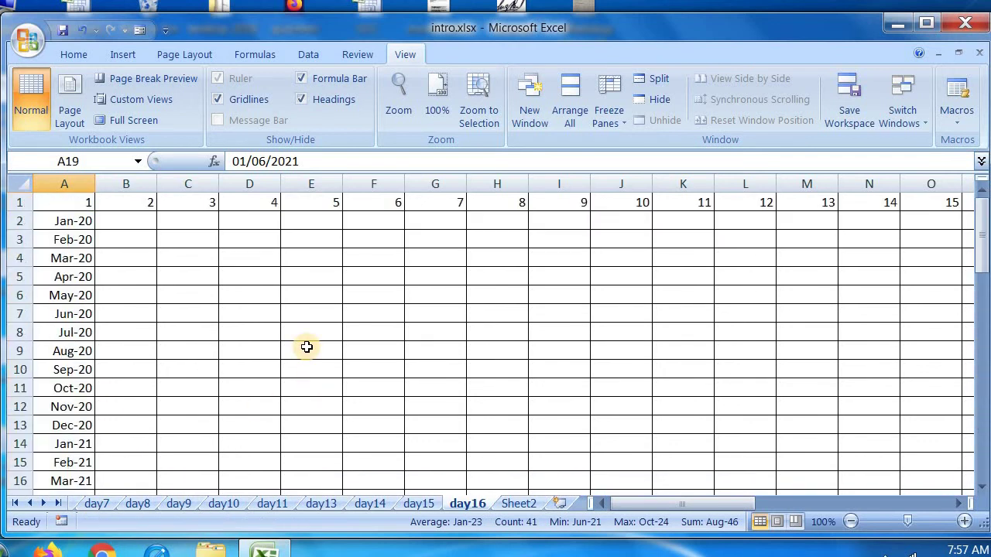
pyautogui.click(504, 309)
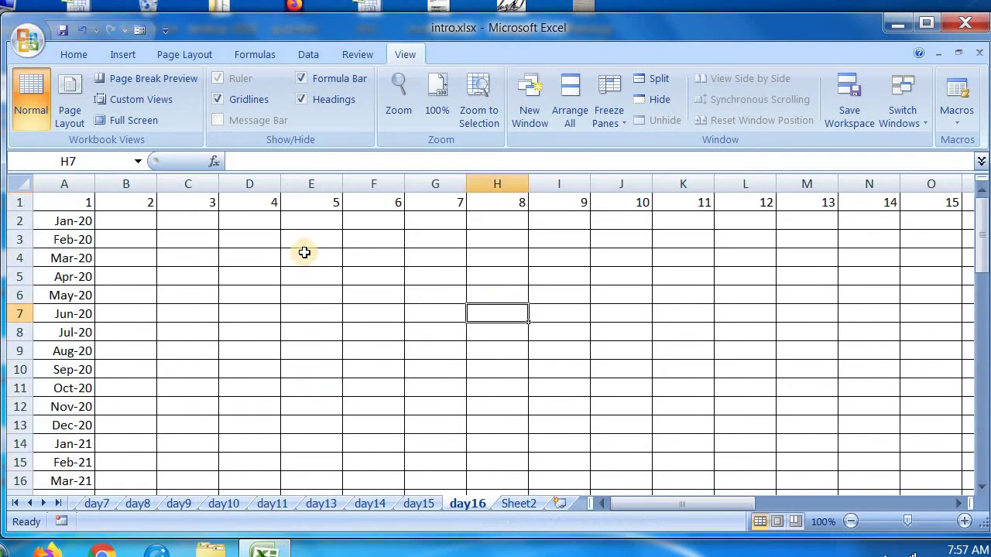
# Enter the sample text b in cell B2 and ggfg in cell H2.
pyautogui.click(152, 223)
pyautogui.write('b')
pyautogui.press('Right')
pyautogui.press('Right')
pyautogui.press('Right')
pyautogui.press('Right')
pyautogui.press('Right')
pyautogui.press('Right')
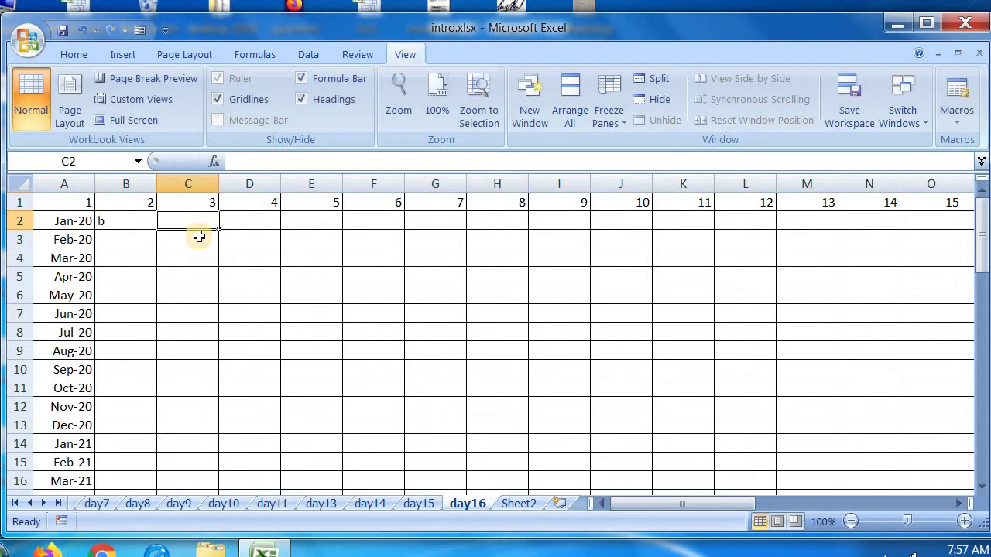
pyautogui.write('ggfg')
# Continue the sample text along row 2 with fgfg in L2, f in P2 and fg in R2.
pyautogui.press('Right')
pyautogui.press('Right')
pyautogui.press('Right')
pyautogui.press('Right')
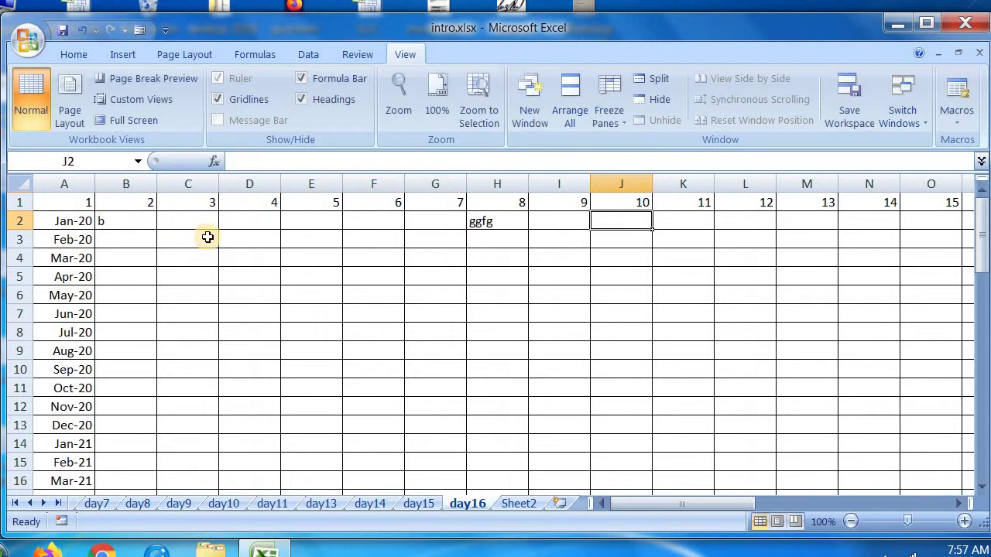
pyautogui.write('fgfg')
pyautogui.press('Right')
pyautogui.press('Right')
pyautogui.press('Right')
pyautogui.press('Right')
pyautogui.write('f')
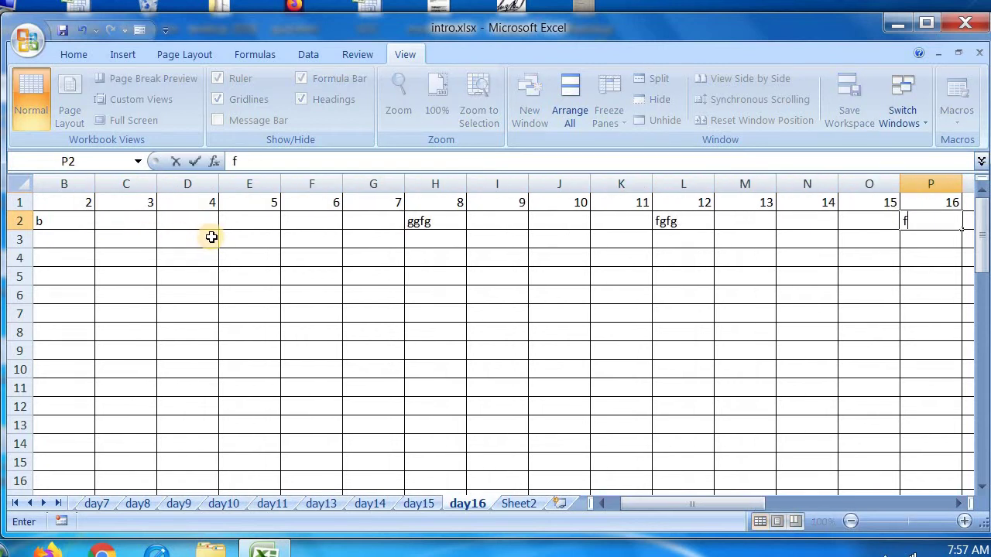
pyautogui.press('Right')
pyautogui.press('Right')
pyautogui.write('fg')
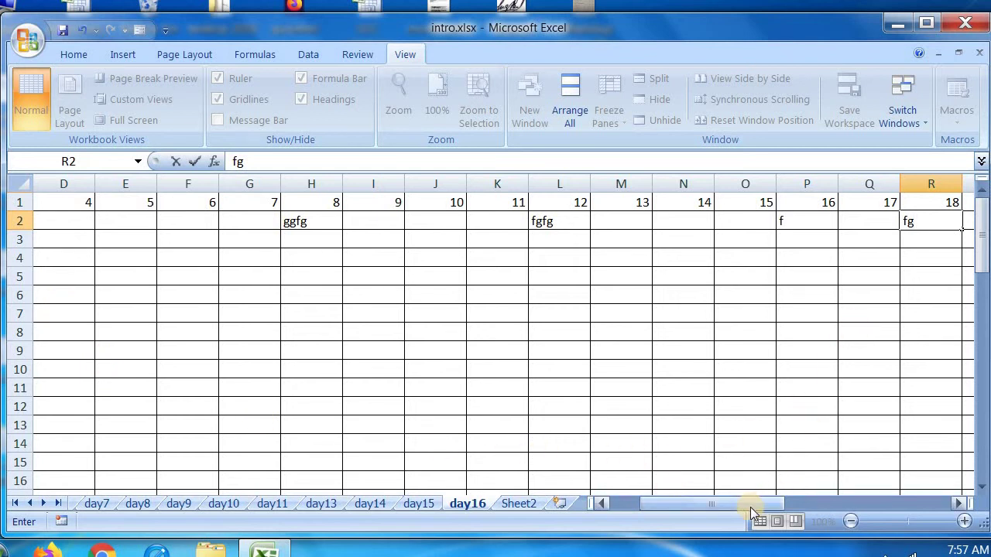
# Enter hg in cells E11 and E12.
pyautogui.moveTo(750, 507); pyautogui.dragTo(600, 504)
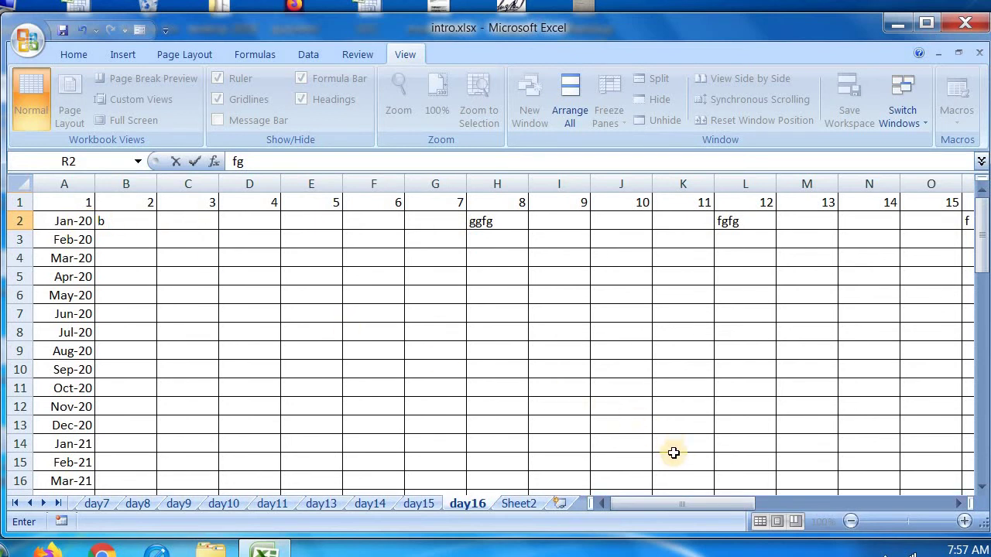
pyautogui.moveTo(751, 504); pyautogui.dragTo(816, 502)
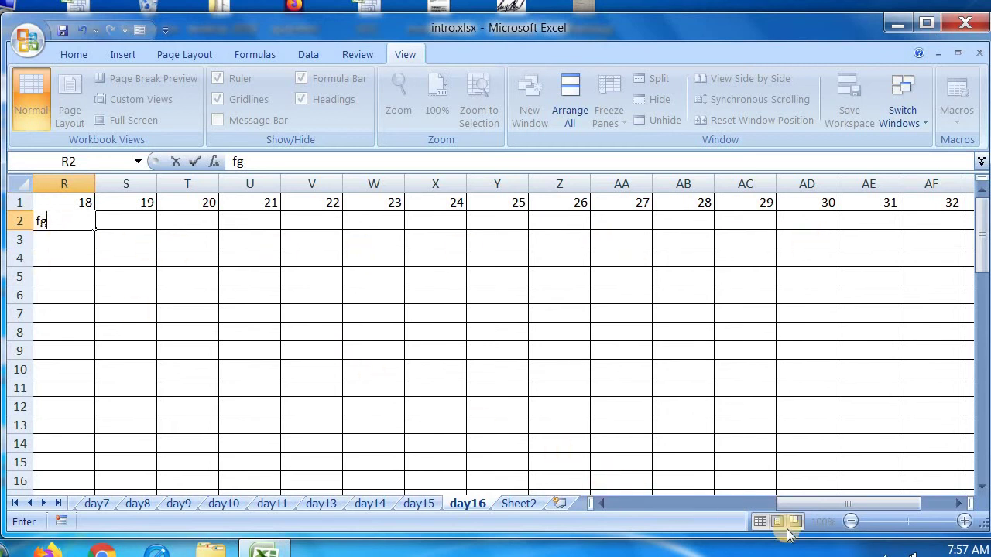
pyautogui.moveTo(735, 502); pyautogui.dragTo(681, 502)
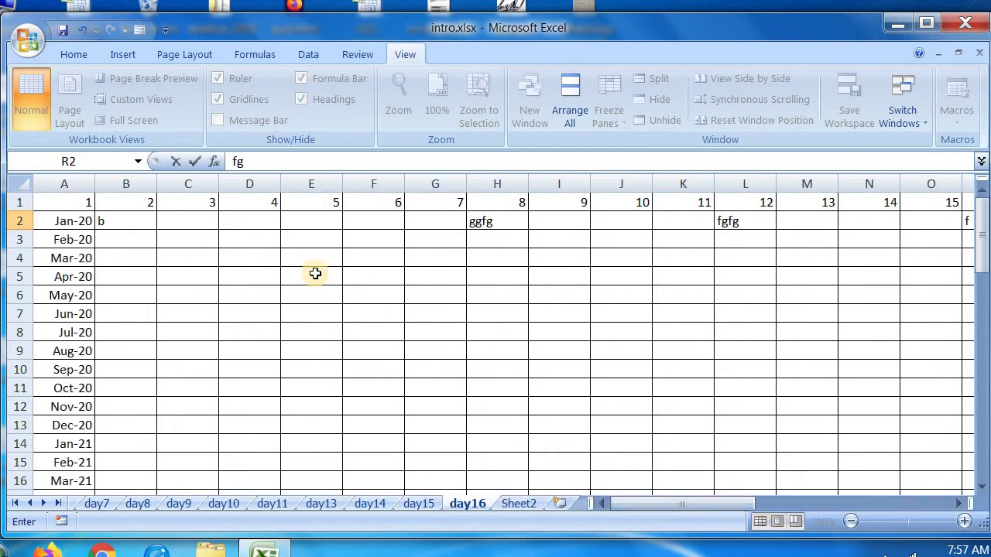
pyautogui.moveTo(290, 387); pyautogui.dragTo(313, 406)
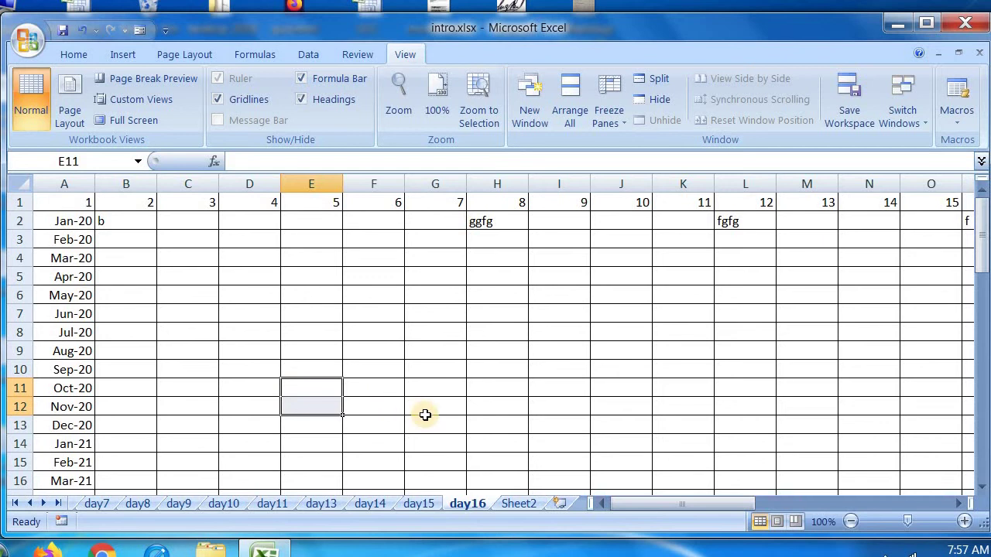
pyautogui.write('hg')
pyautogui.press('Return')
pyautogui.write('hg')
pyautogui.press('Return')
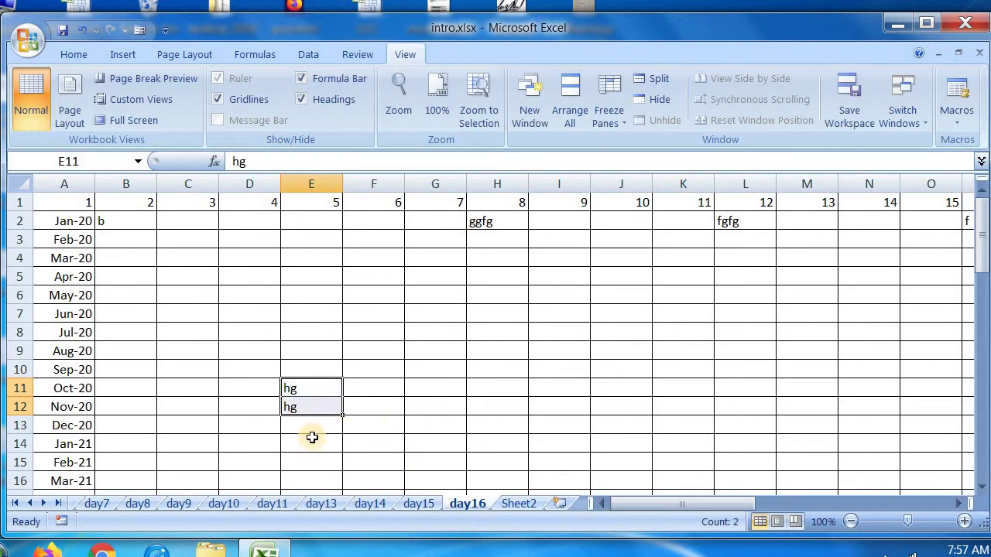
# Examine whether the row 1 headings stay in view while moving down the sheet below the hg entries.
pyautogui.click(339, 442)
pyautogui.press('Down')
pyautogui.press('Down')
pyautogui.press('Down')
pyautogui.press('Down')
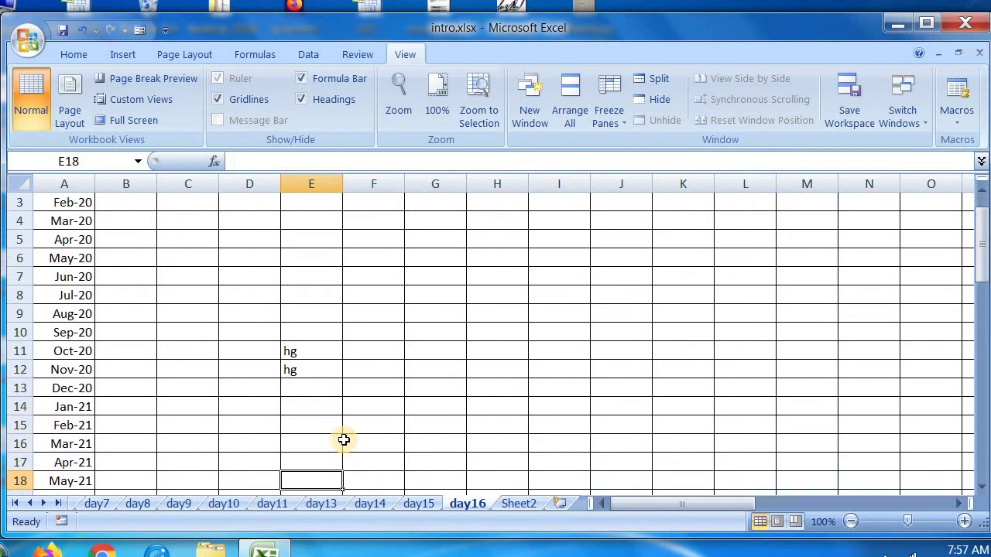
pyautogui.scroll(1, 333, 391)
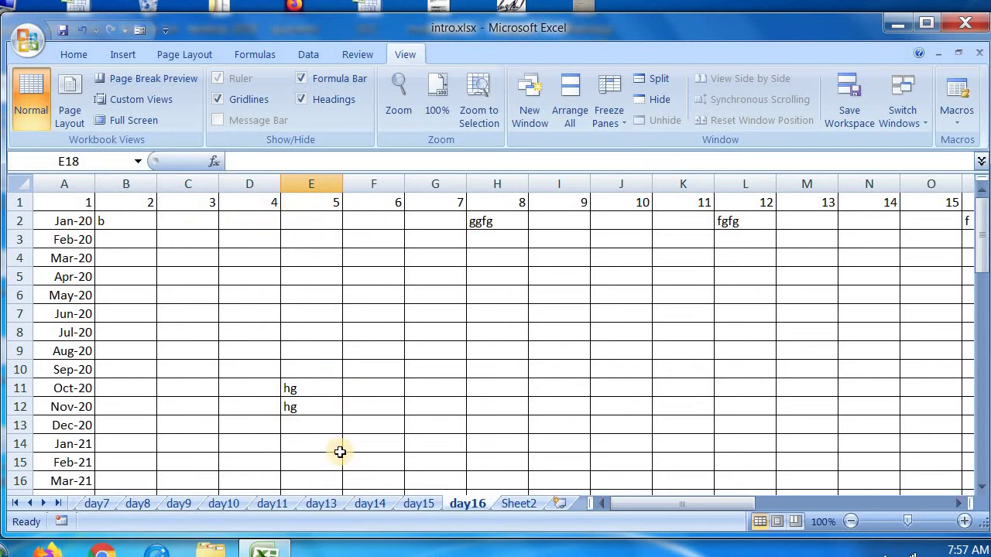
pyautogui.click(316, 481)
pyautogui.scroll(-4, 329, 470)
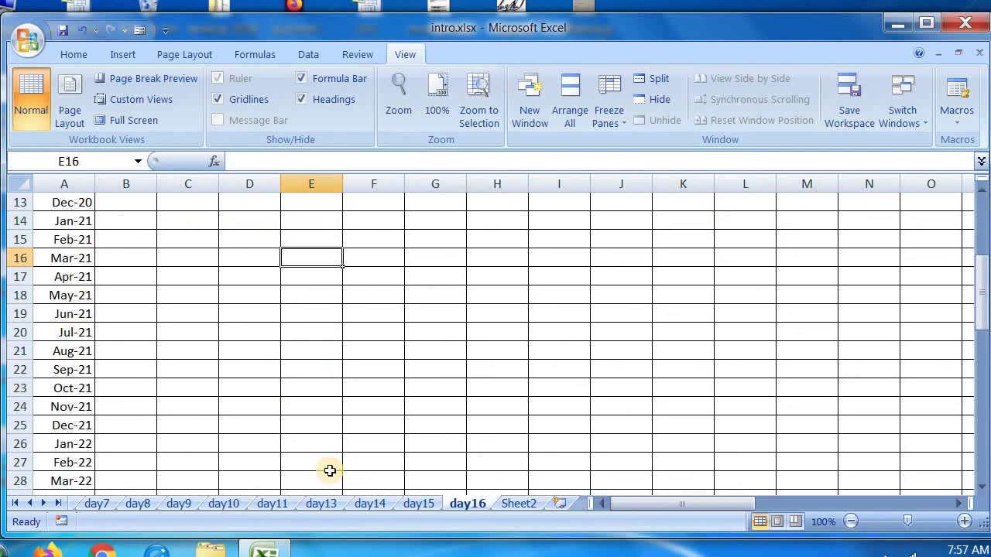
pyautogui.scroll(4, 330, 471)
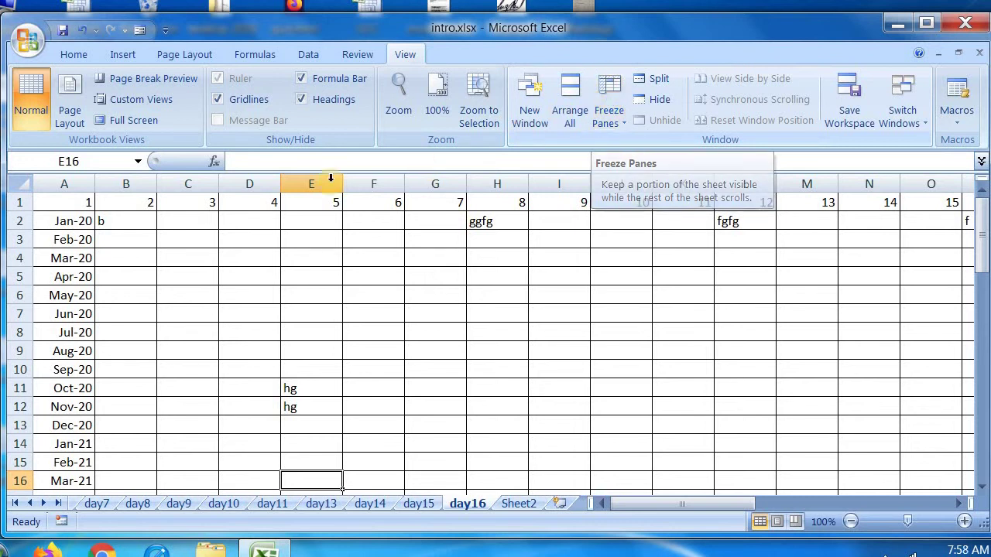
# Freeze the panes at cell B2 so that row 1 and column A are held in place.
pyautogui.click(128, 223)
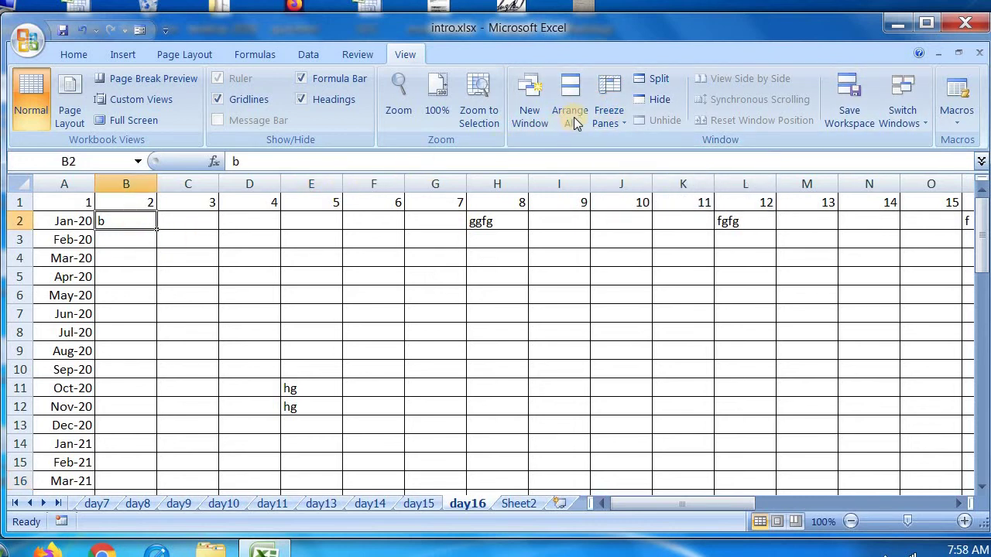
pyautogui.click(618, 121)
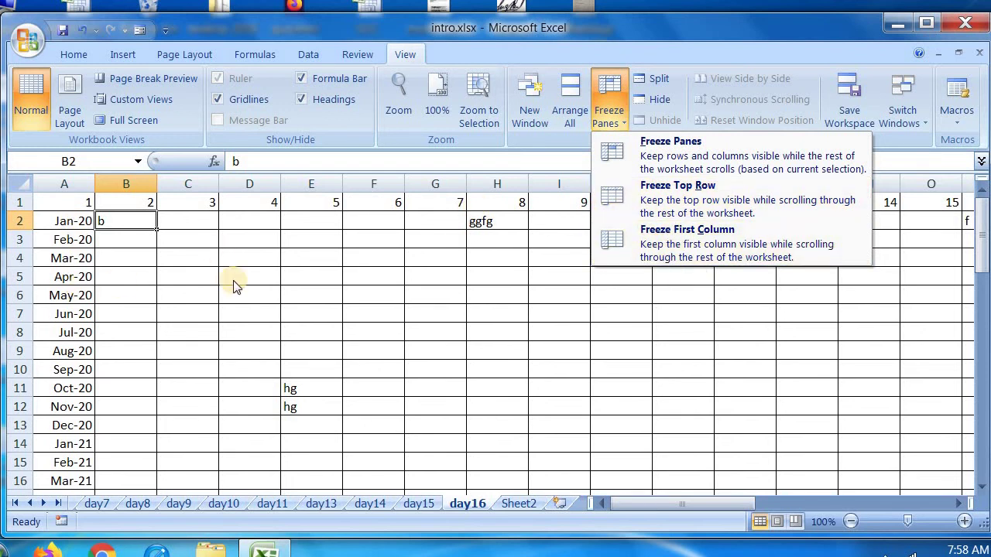
pyautogui.click(652, 156)
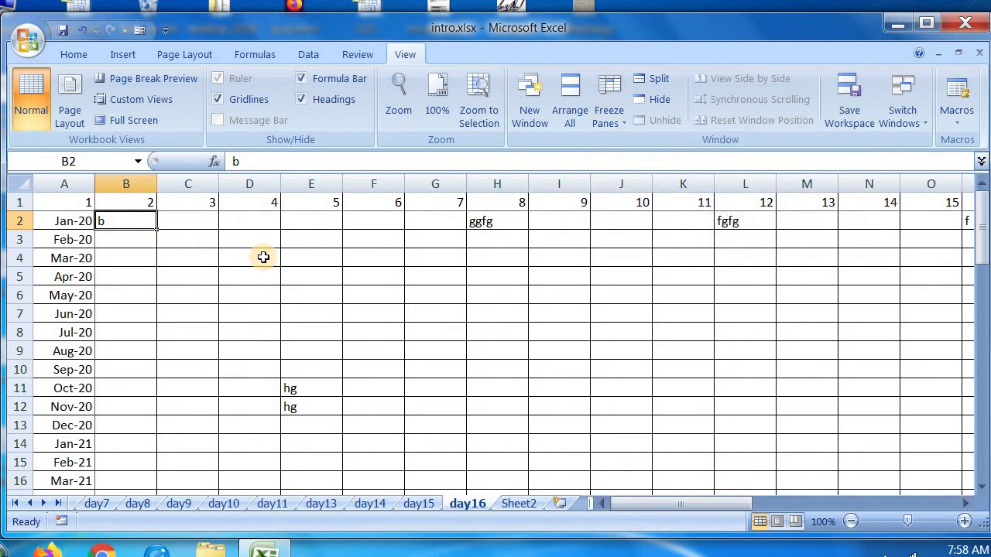
# Move across row 2 from B2 to T2 to check how the frozen month column behaves.
pyautogui.press('Right')
pyautogui.press('Right')
pyautogui.press('Right')
pyautogui.press('Right')
pyautogui.press('Right')
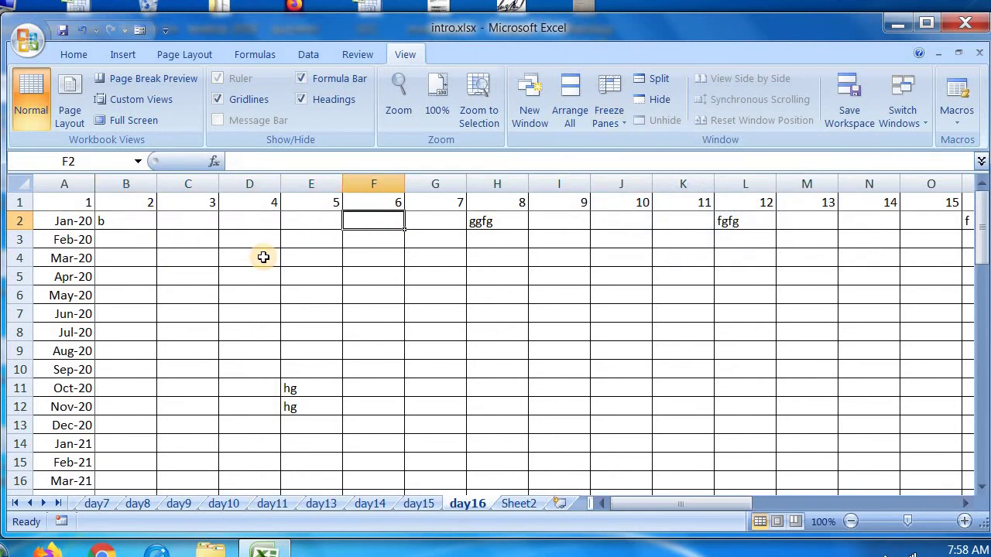
pyautogui.press('Right')
pyautogui.press('Right')
pyautogui.press('Right')
pyautogui.press('Right')
pyautogui.press('Right')
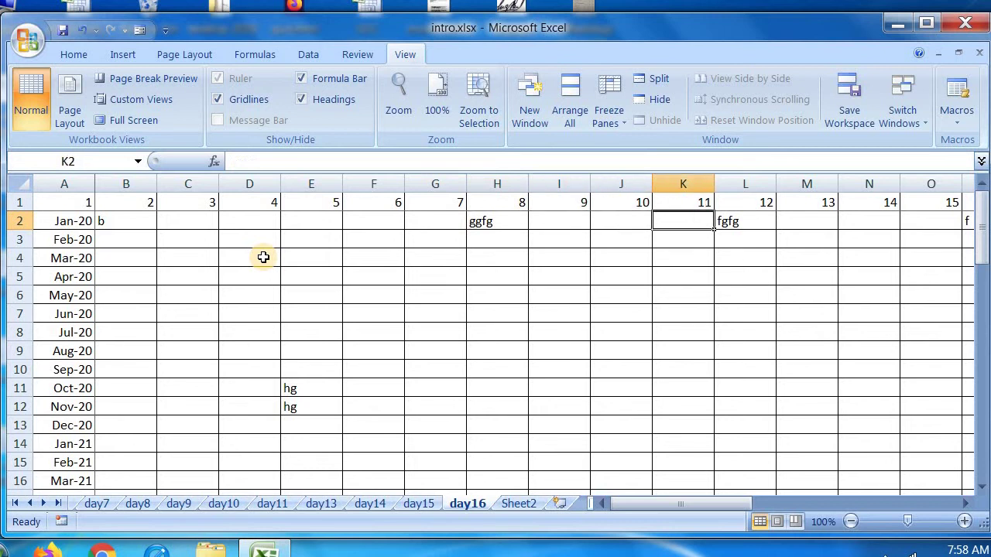
pyautogui.press('Right')
pyautogui.press('Right')
pyautogui.press('Right')
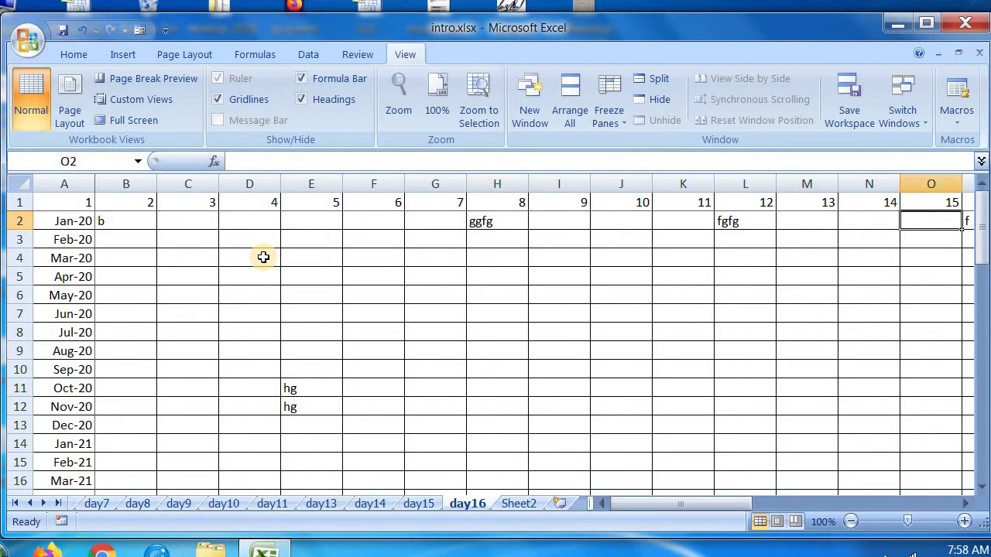
pyautogui.press('Right')
pyautogui.press('Right')
pyautogui.press('Right')
pyautogui.press('Right')
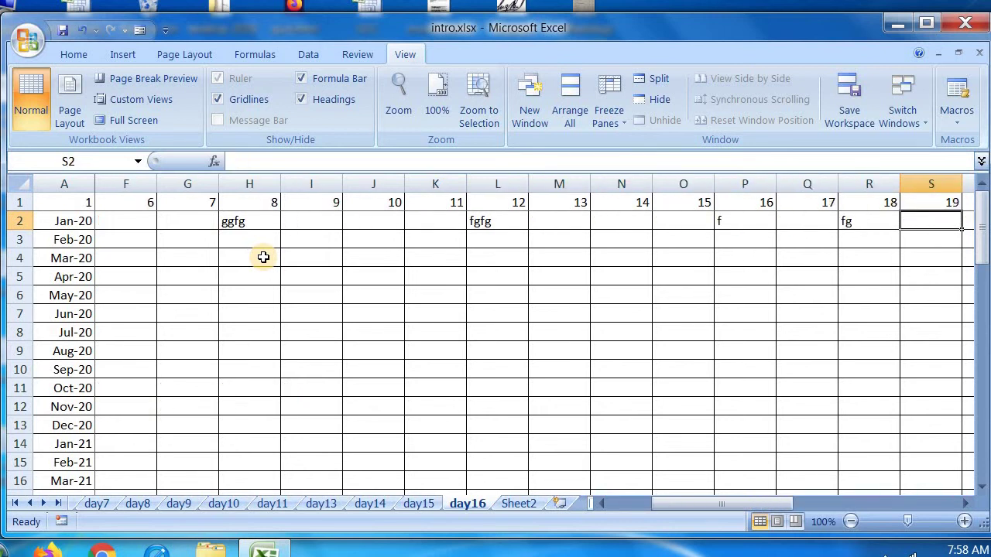
pyautogui.press('Right')
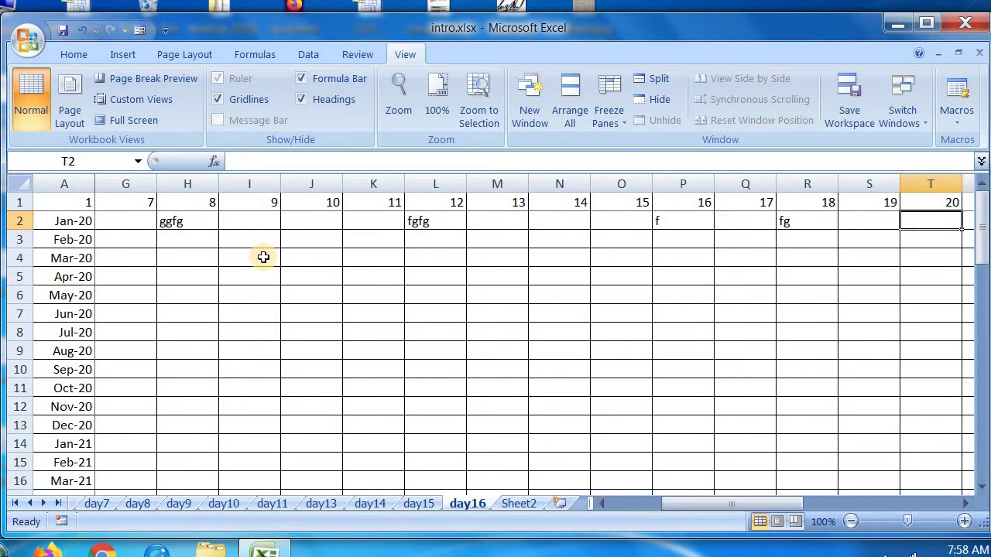
# Check how the frozen month column behaves out to X2, and return to cell B2.
pyautogui.press('Right')
pyautogui.press('Right')
pyautogui.press('Right')
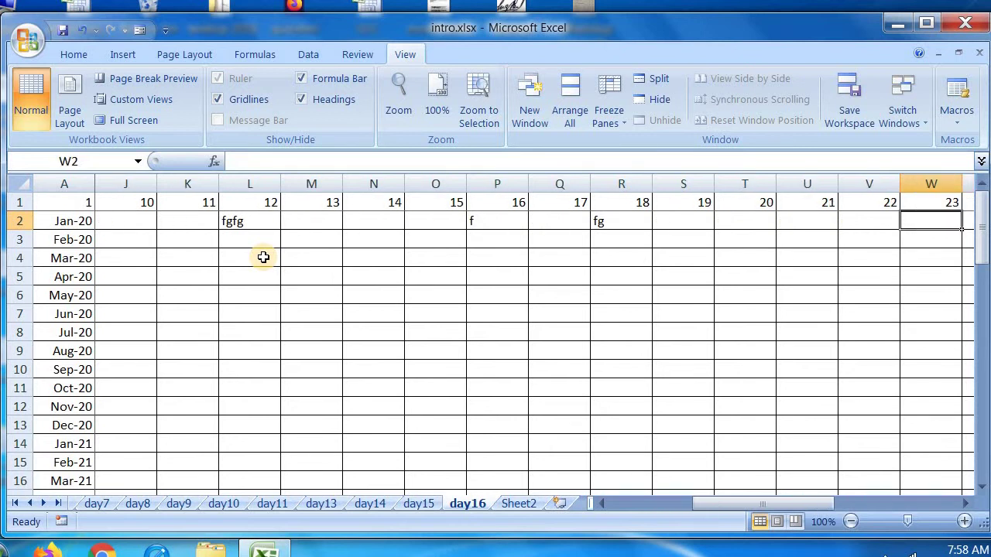
pyautogui.press('Right')
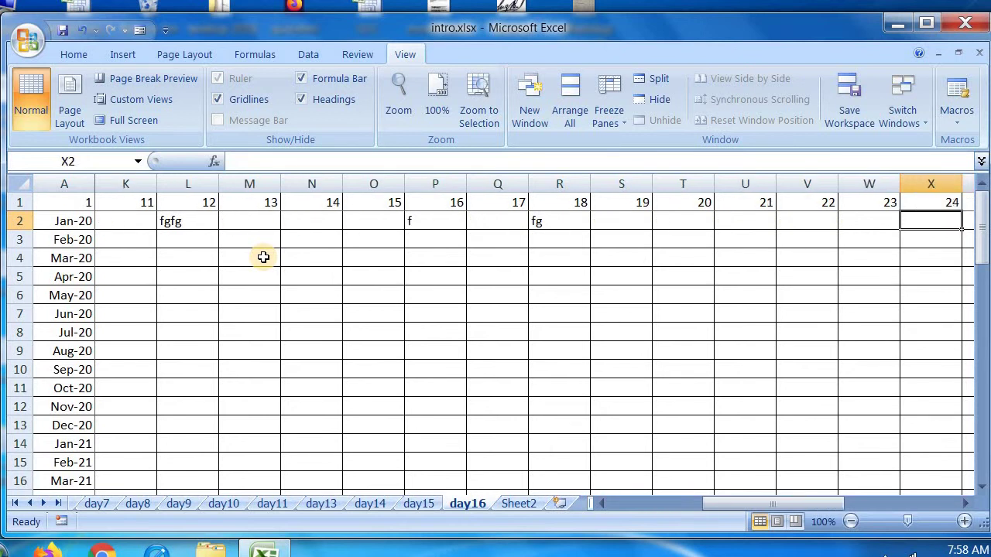
pyautogui.press('Left')
pyautogui.press('Home')
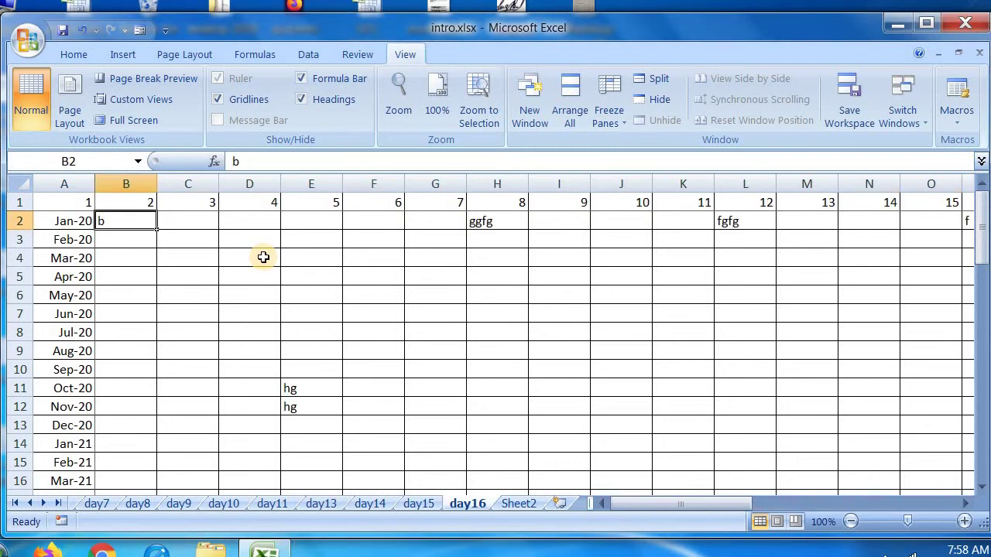
# Move down column B to row 29 and back up to check how the frozen number row behaves.
pyautogui.press('Down')
pyautogui.press('Down')
pyautogui.press('Down')
pyautogui.press('Down')
pyautogui.press('Down')
pyautogui.press('Down')
pyautogui.press('Down')
pyautogui.press('Down')
pyautogui.press('Down')
pyautogui.press('Down')
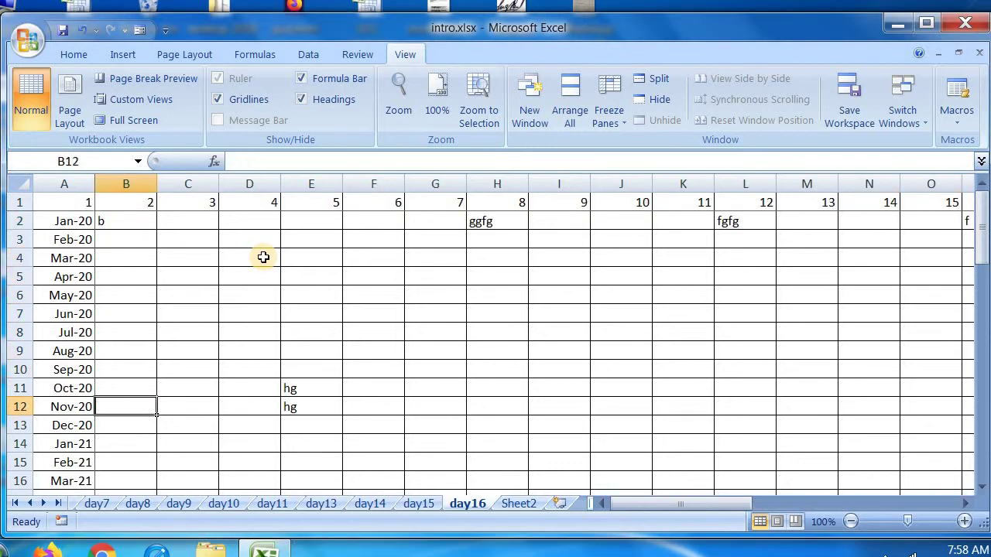
pyautogui.press('Down')
pyautogui.press('Down')
pyautogui.press('Down')
pyautogui.press('Down')
pyautogui.press('Down')
pyautogui.press('Down')
pyautogui.press('Down')
pyautogui.press('Down')
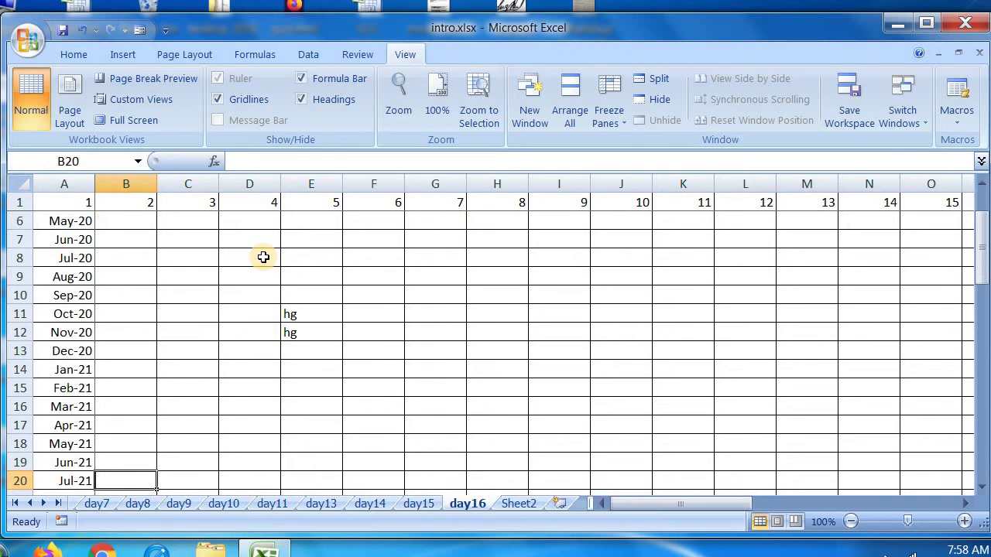
pyautogui.press('Down')
pyautogui.press('Down')
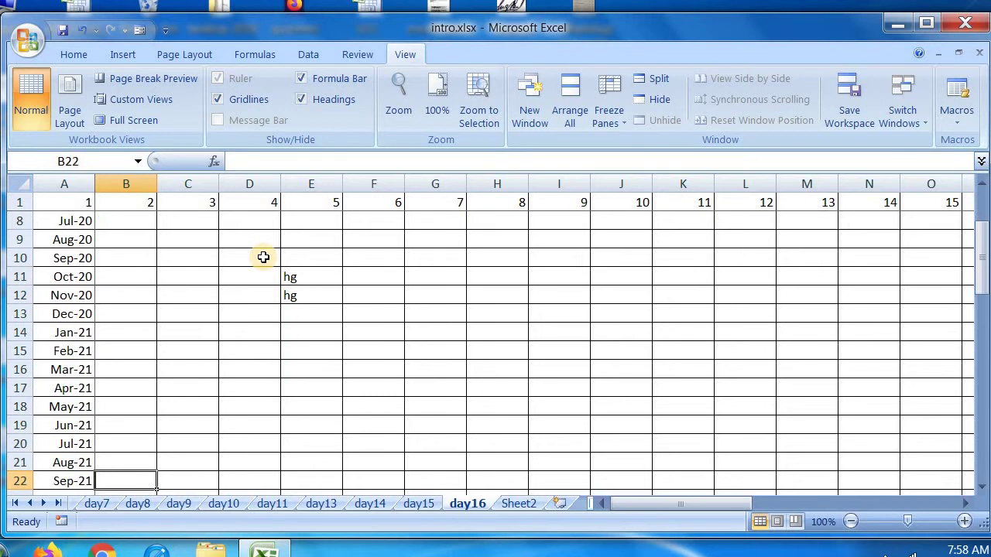
pyautogui.press('Down')
pyautogui.press('Down')
pyautogui.press('Down')
pyautogui.press('Down')
pyautogui.press('Down')
pyautogui.press('Down')
pyautogui.press('Down')
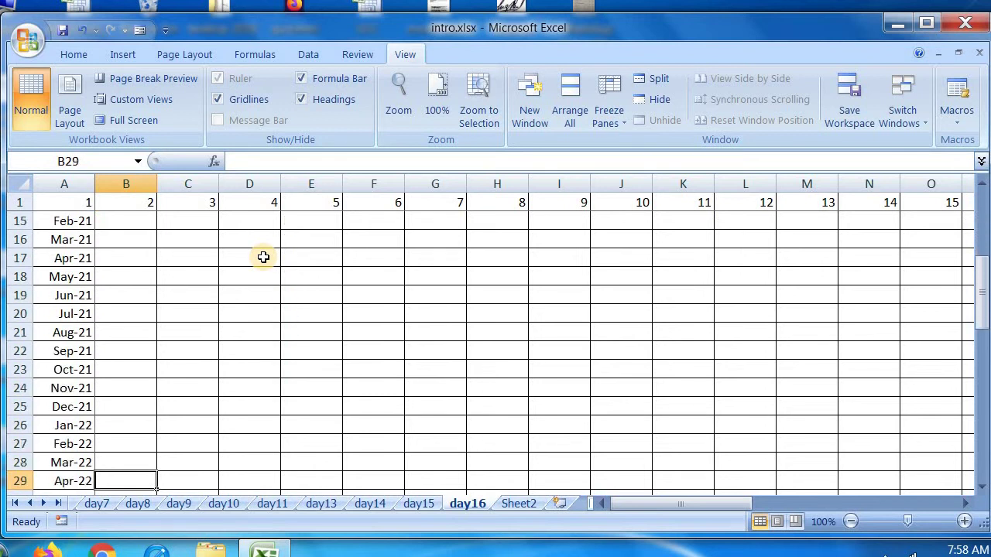
pyautogui.press('Up')
pyautogui.hotkey('ctrl', 'Up')
pyautogui.hotkey('ctrl', 'Up')
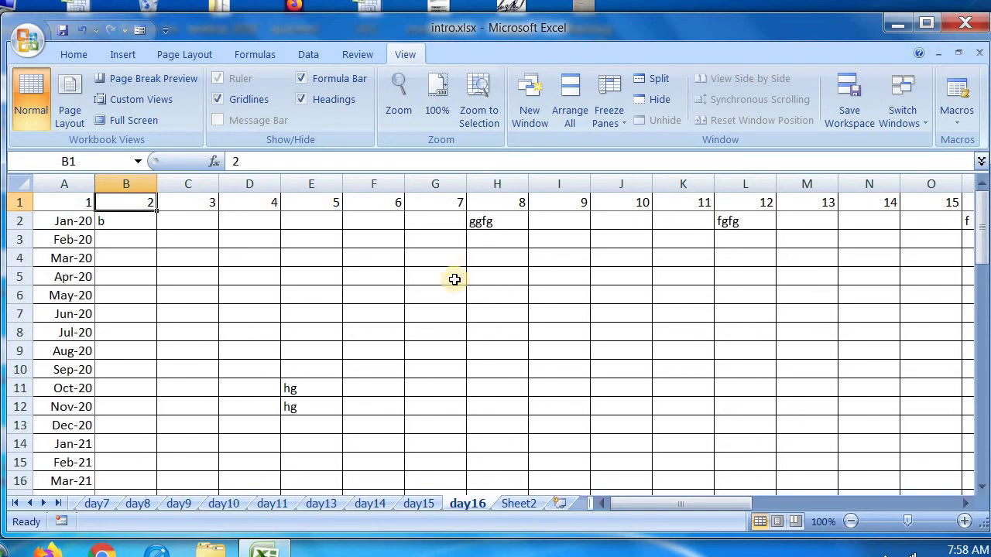
# Unfreeze the panes on the day16 sheet.
pyautogui.click(309, 282)
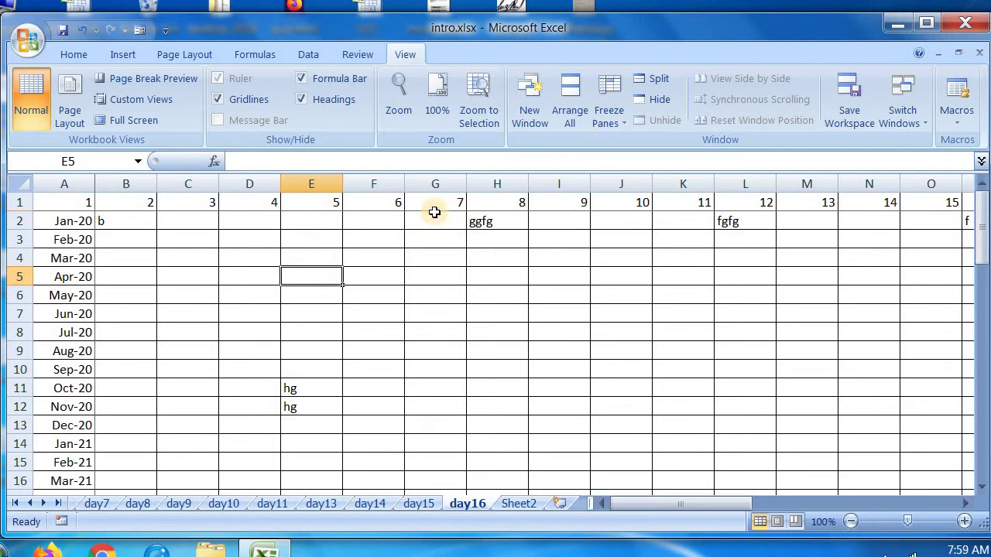
pyautogui.click(123, 221)
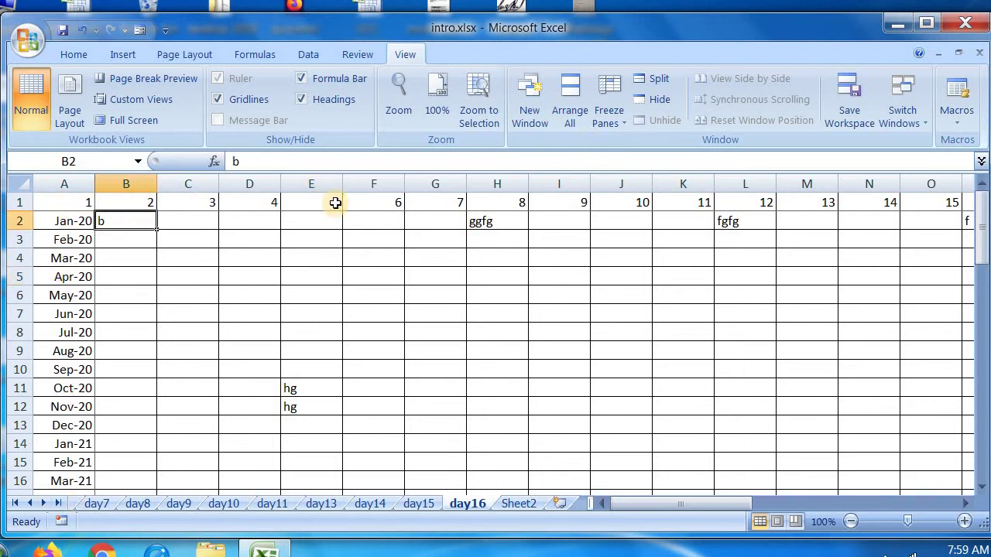
pyautogui.click(609, 105)
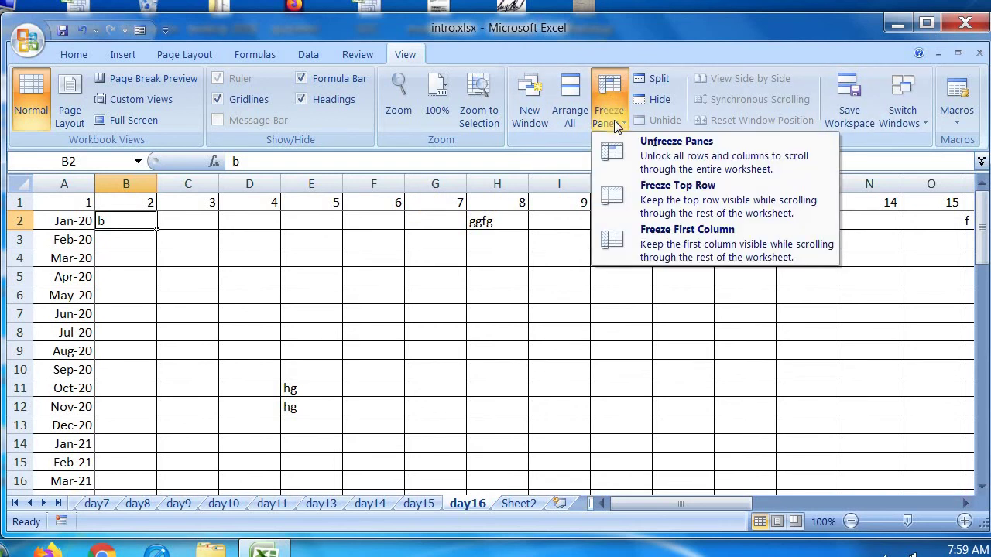
pyautogui.click(663, 156)
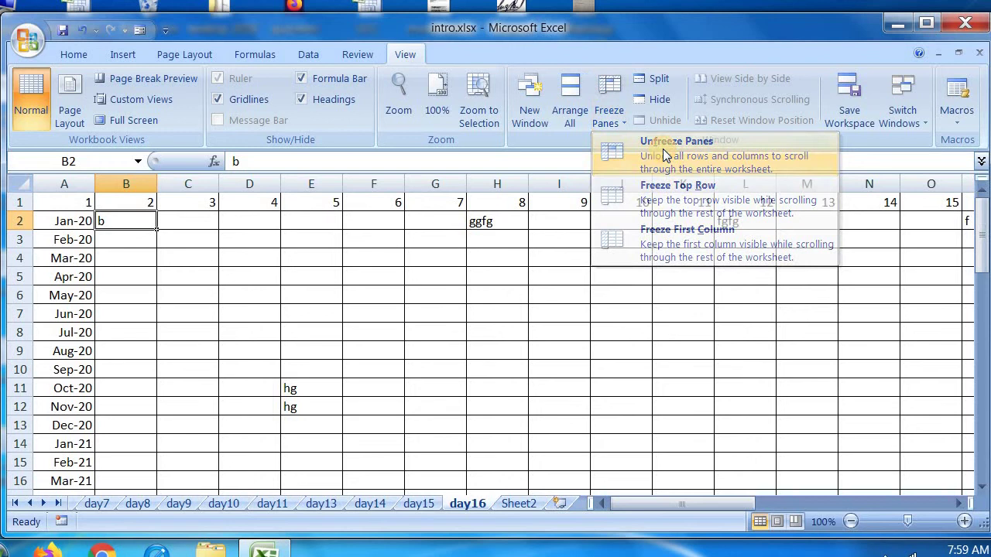
pyautogui.click(438, 328)
# Extend the Jan-20 month from A2 into B2, and fill the month series down column B to Nov-24.
pyautogui.click(114, 222)
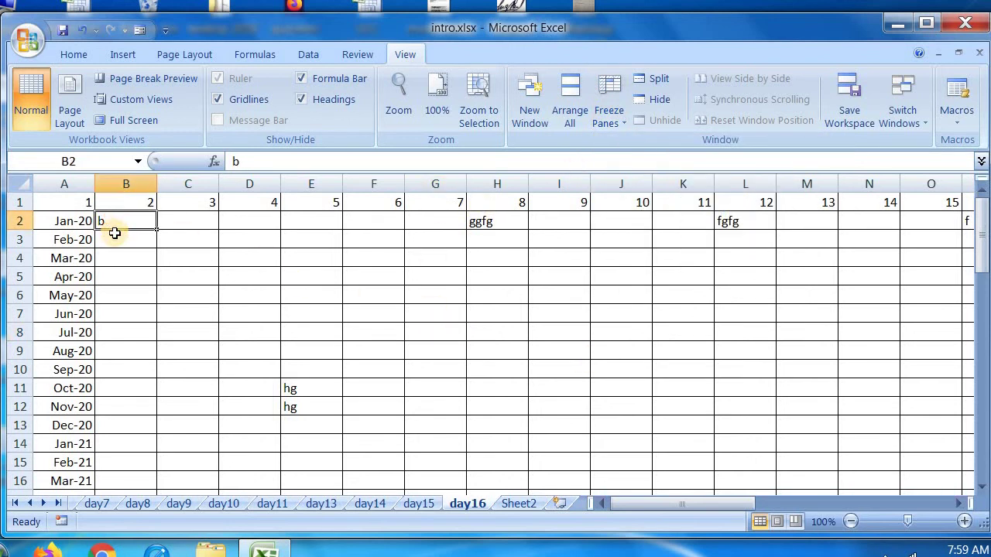
pyautogui.click(83, 223)
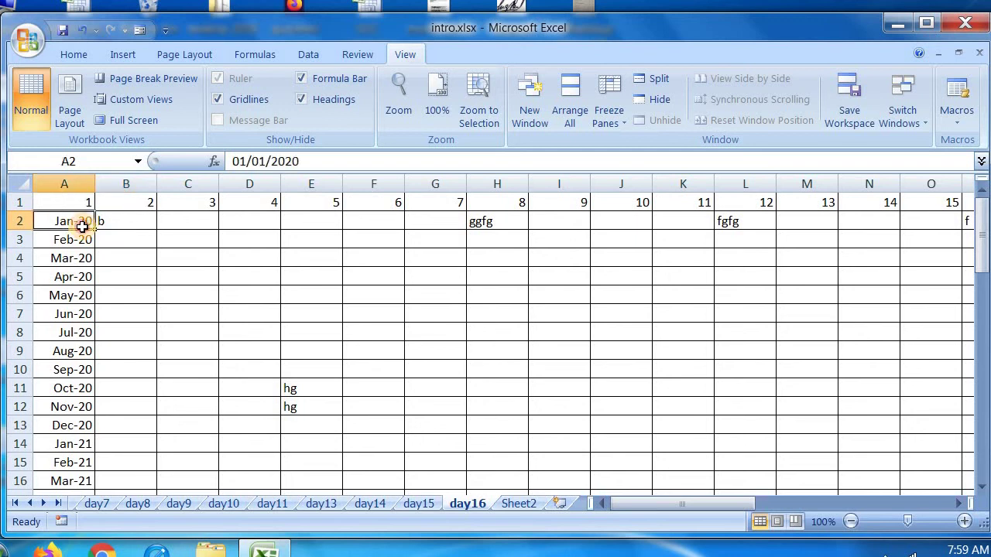
pyautogui.keyDown('shift'); pyautogui.click(101, 243); pyautogui.keyUp('shift')
pyautogui.click(82, 221)
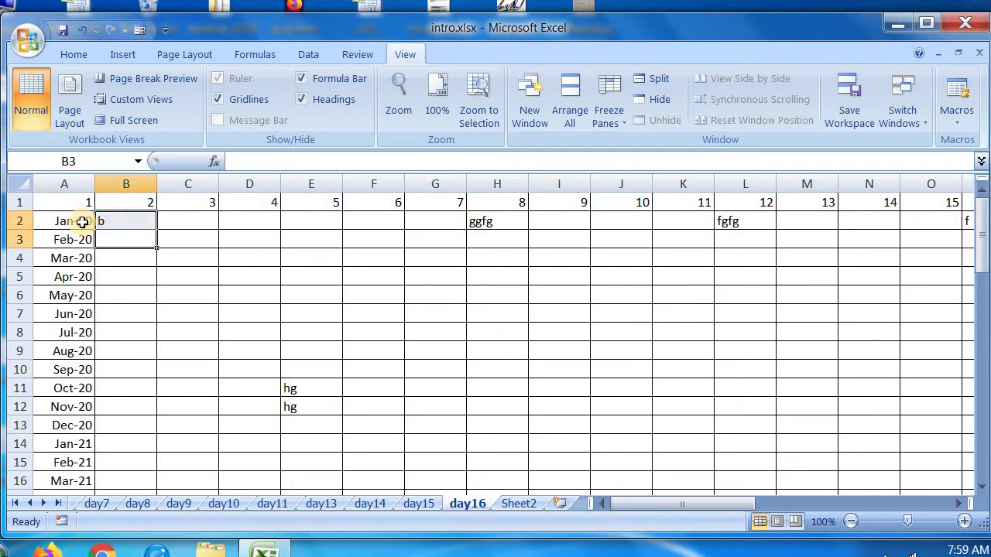
pyautogui.moveTo(95, 231); pyautogui.dragTo(137, 239)
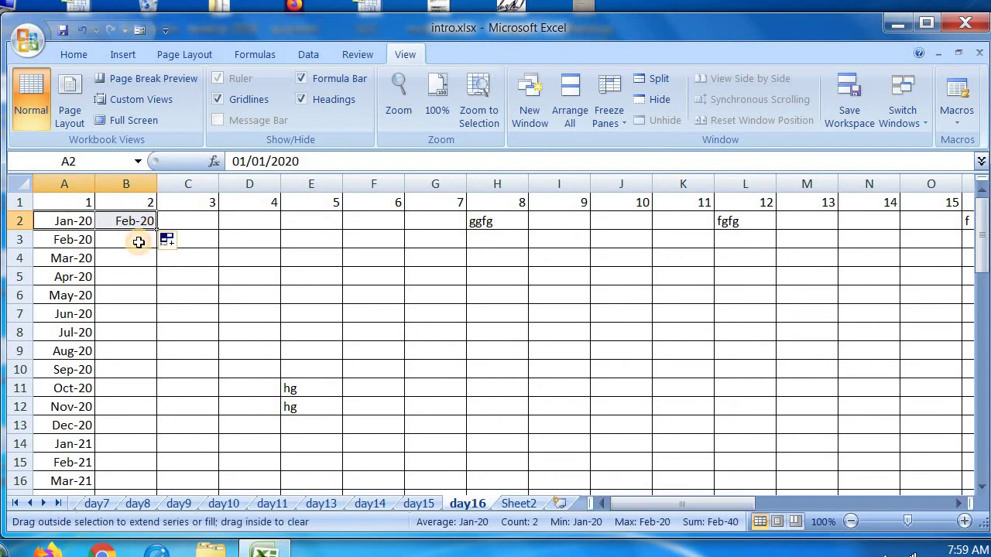
pyautogui.click(137, 223)
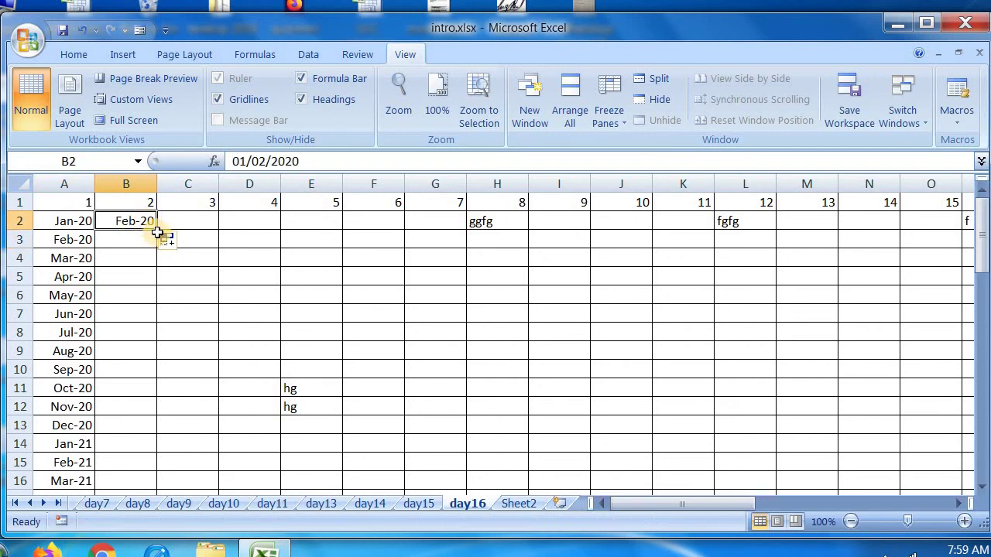
pyautogui.moveTo(155, 230); pyautogui.dragTo(168, 539)
pyautogui.scroll(15, 198, 261)
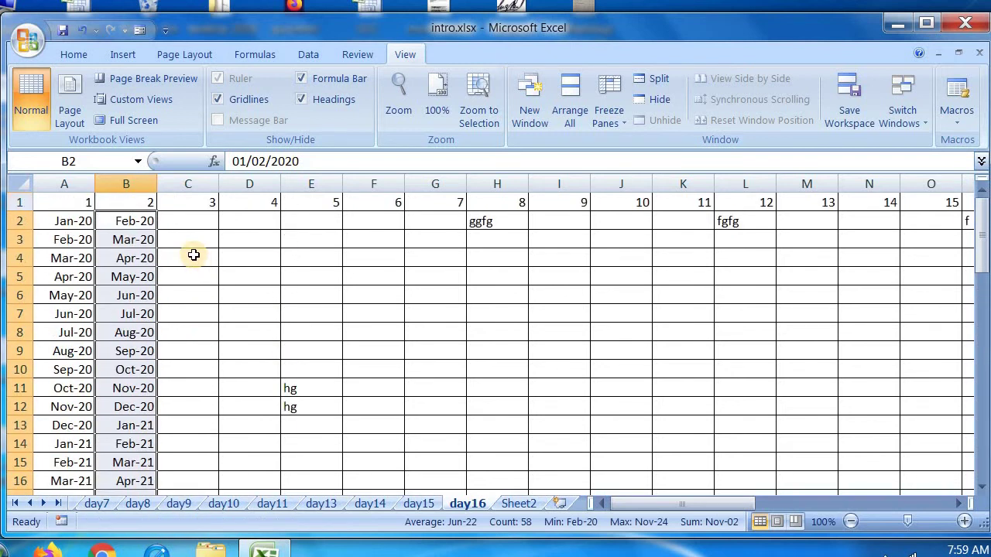
# Insert a blank row above the Jan-20 row, directly under the number headings.
pyautogui.click(20, 221)
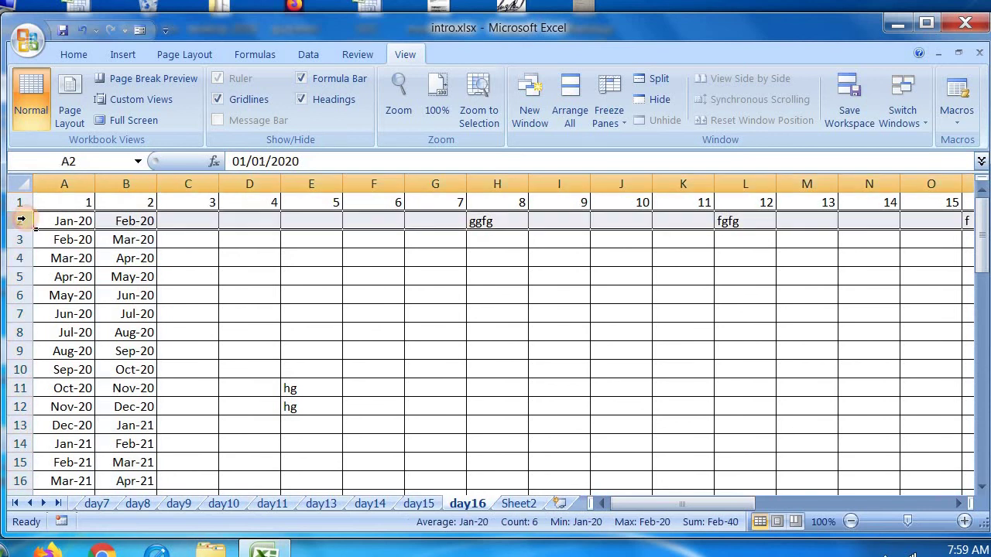
pyautogui.rightClick(20, 222)
pyautogui.click(69, 315)
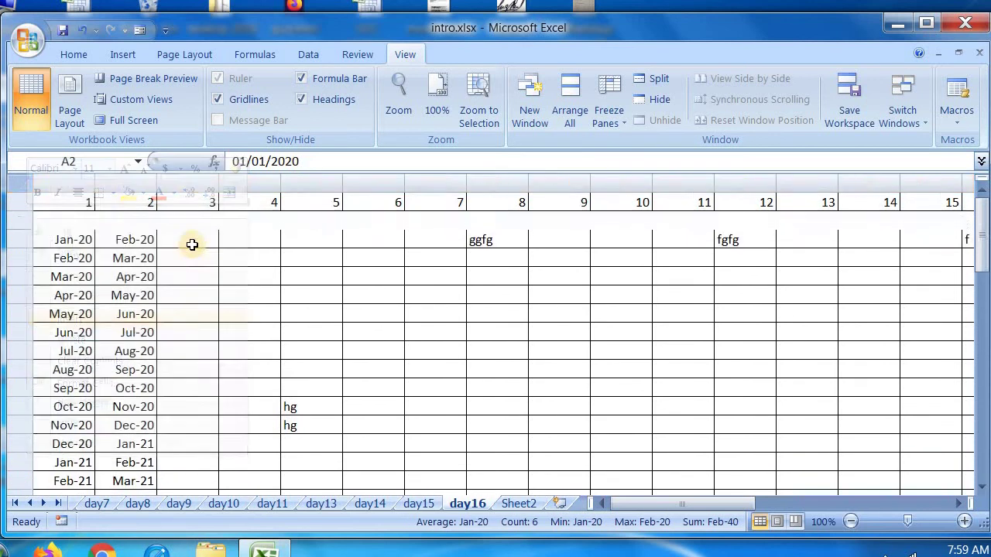
pyautogui.click(122, 222)
# Enter apples in C2 and oranges in D2 as second-row headings.
pyautogui.click(171, 215)
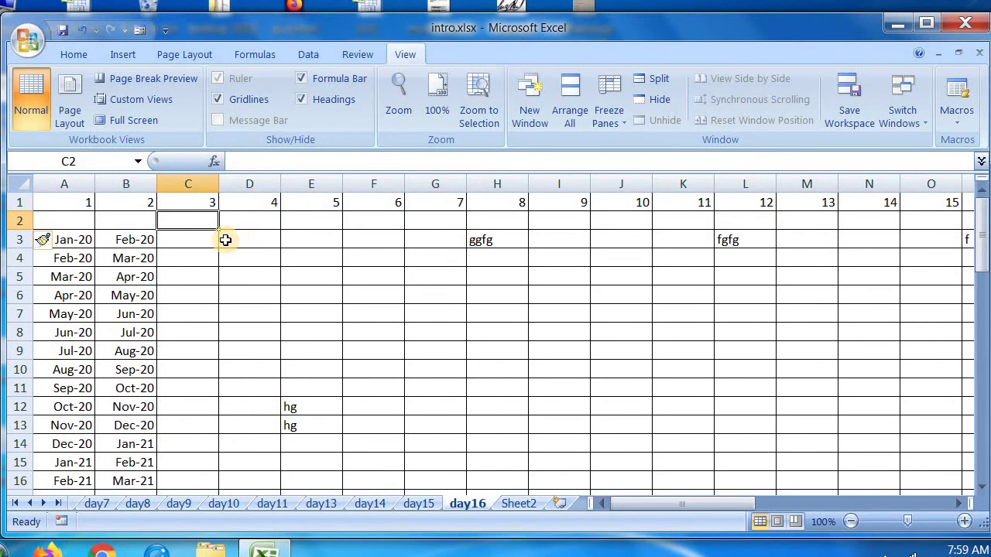
pyautogui.write('aa')
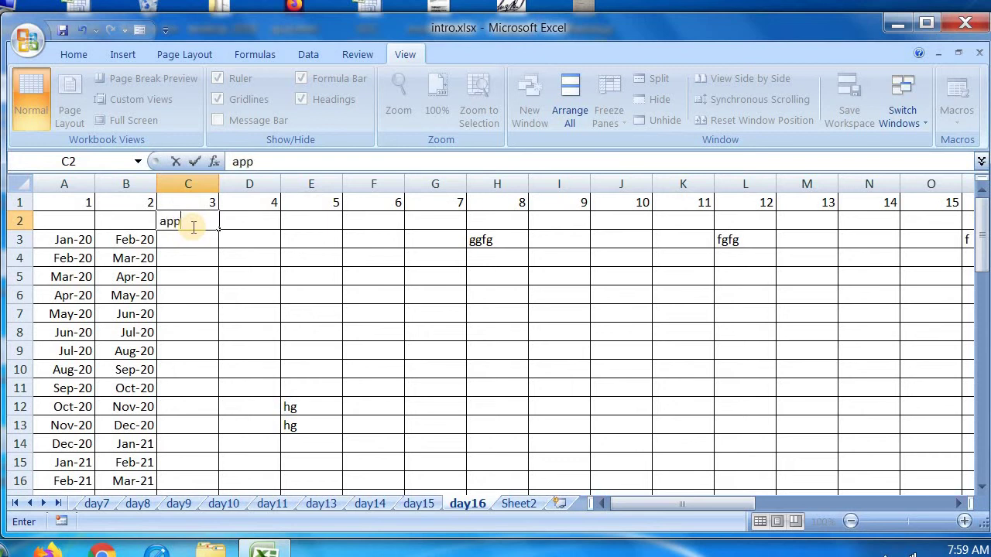
pyautogui.write('ples')
pyautogui.click(256, 223)
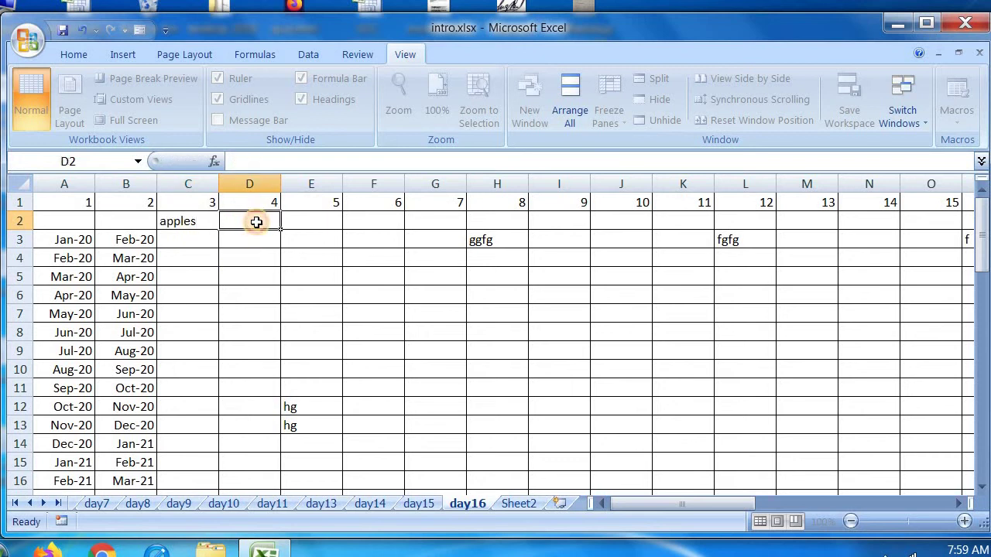
pyautogui.write('oran')
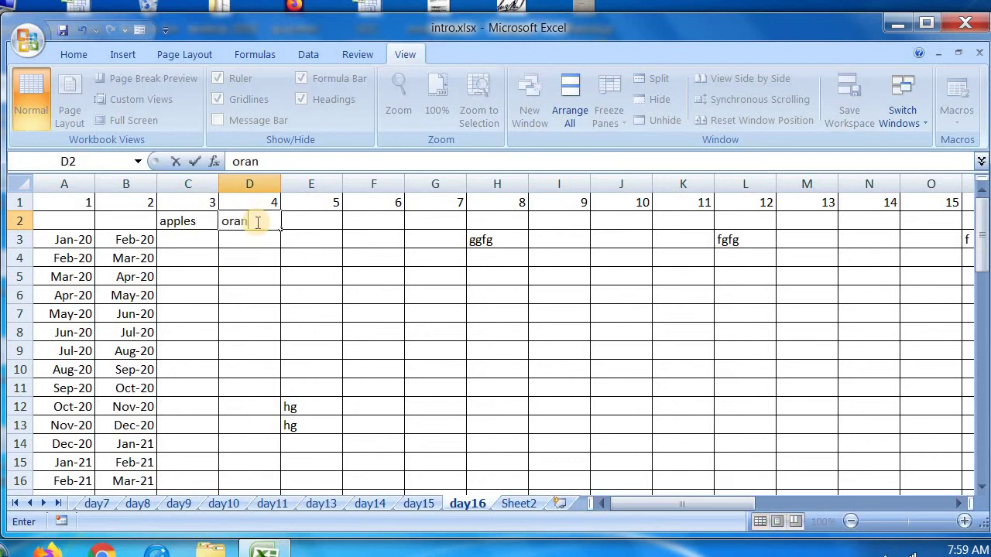
pyautogui.write('ges')
pyautogui.click(274, 256)
# Fill the alternating apples and oranges headings from C2:D2 across row 2 to AA2.
pyautogui.moveTo(203, 221); pyautogui.dragTo(279, 224)
pyautogui.click(313, 229)
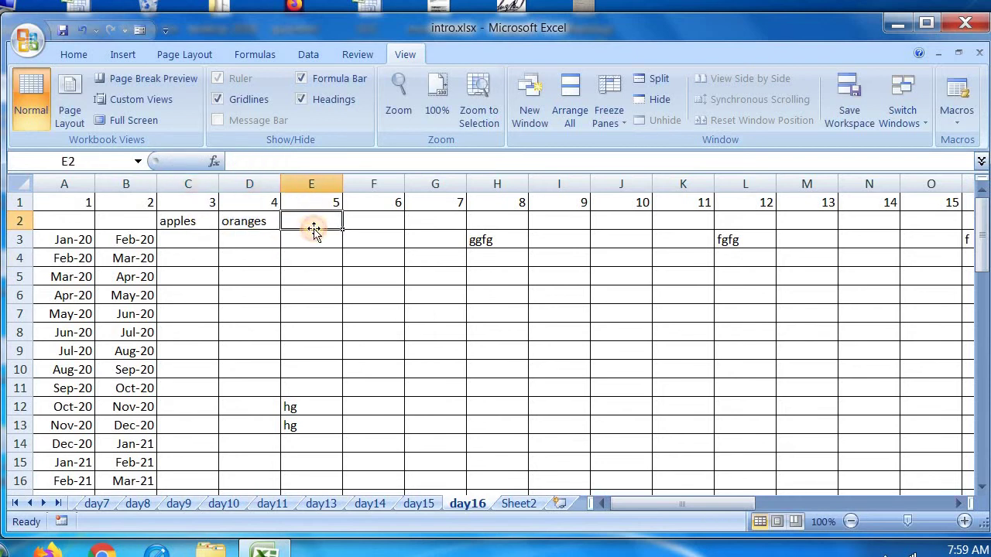
pyautogui.moveTo(205, 225); pyautogui.dragTo(899, 226)
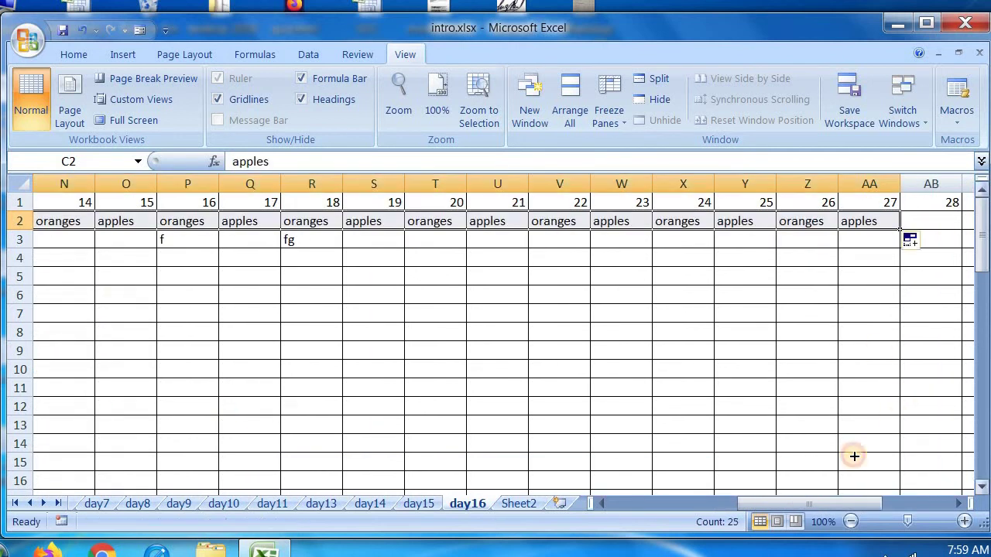
pyautogui.moveTo(751, 504); pyautogui.dragTo(203, 265)
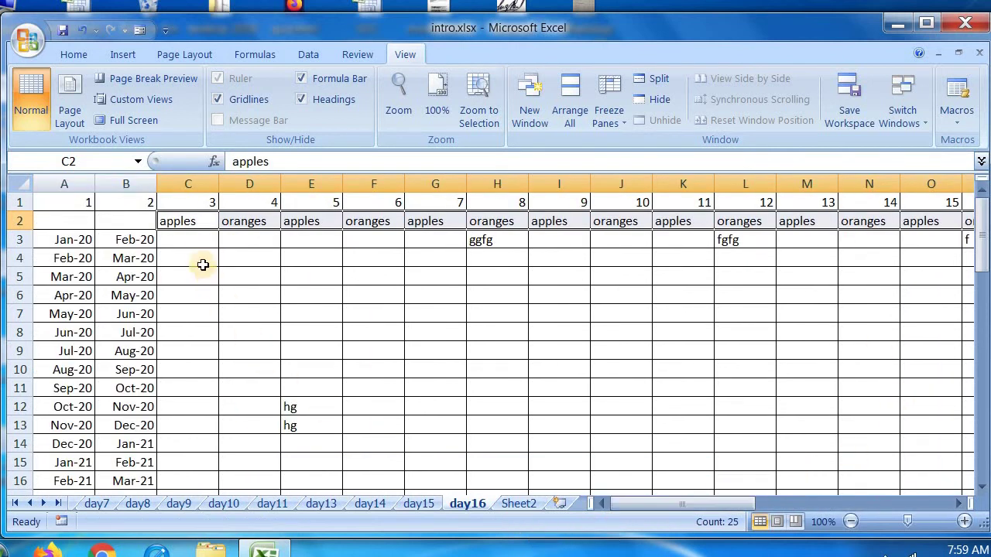
# Freeze the panes at cell C3 so that rows 1 and 2 and columns A and B are held in place.
pyautogui.click(193, 243)
pyautogui.click(202, 272)
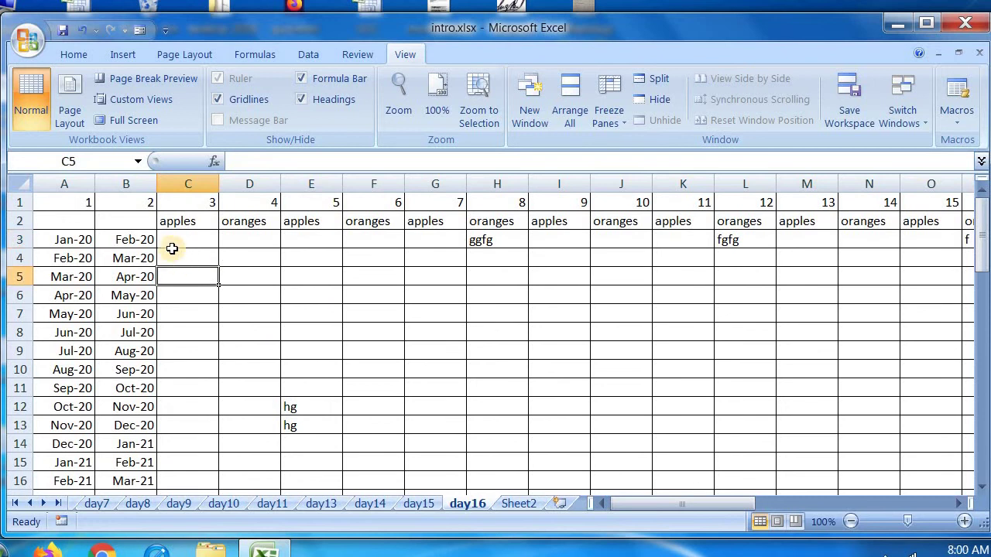
pyautogui.click(176, 240)
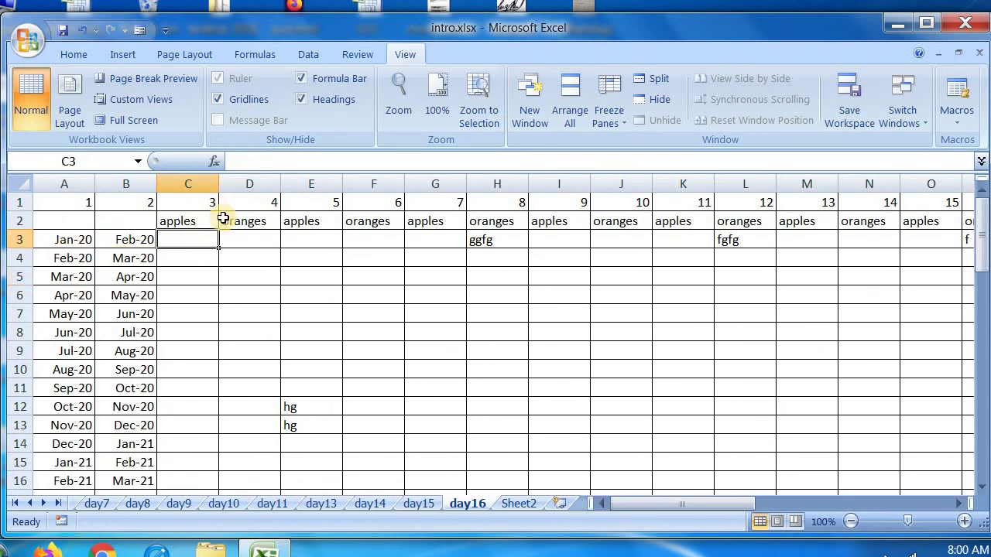
pyautogui.click(609, 108)
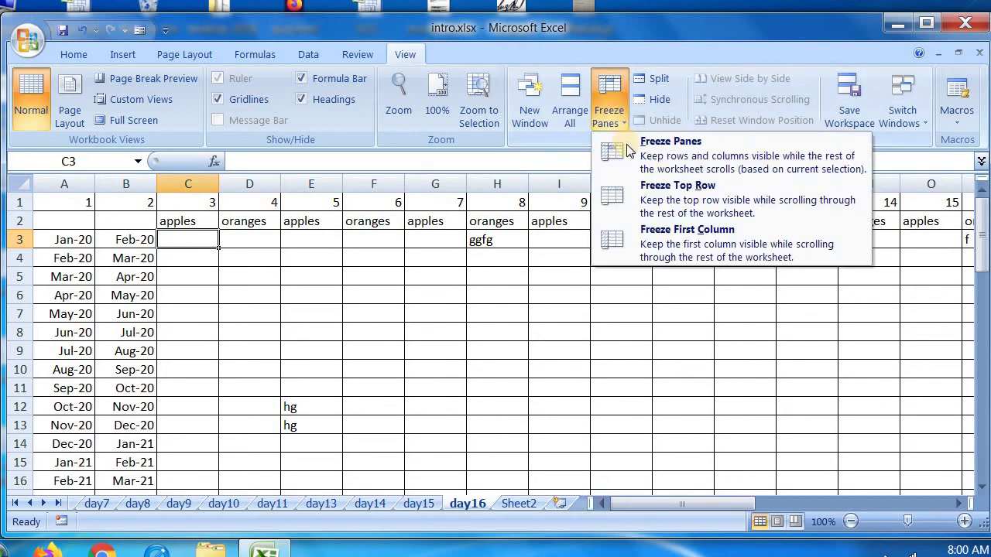
pyautogui.click(640, 148)
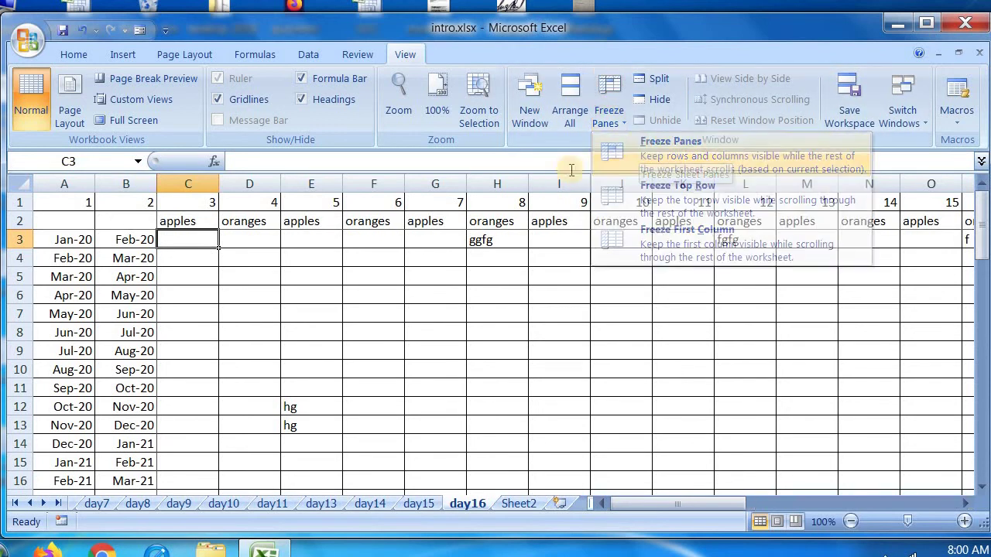
# Move down column C to row 68 and back to C1 to check how the two frozen heading rows behave.
pyautogui.press('Down')
pyautogui.press('Down')
pyautogui.press('Down')
pyautogui.press('Down')
pyautogui.press('Down')
pyautogui.press('Down')
pyautogui.press('Down')
pyautogui.press('Down')
pyautogui.press('Down')
pyautogui.press('Down')
pyautogui.press('Down')
pyautogui.press('Down')
pyautogui.press('Down')
pyautogui.press('Down')
pyautogui.press('Down')
pyautogui.press('Down')
pyautogui.press('Down')
pyautogui.press('Down')
pyautogui.press('Down')
pyautogui.press('Down')
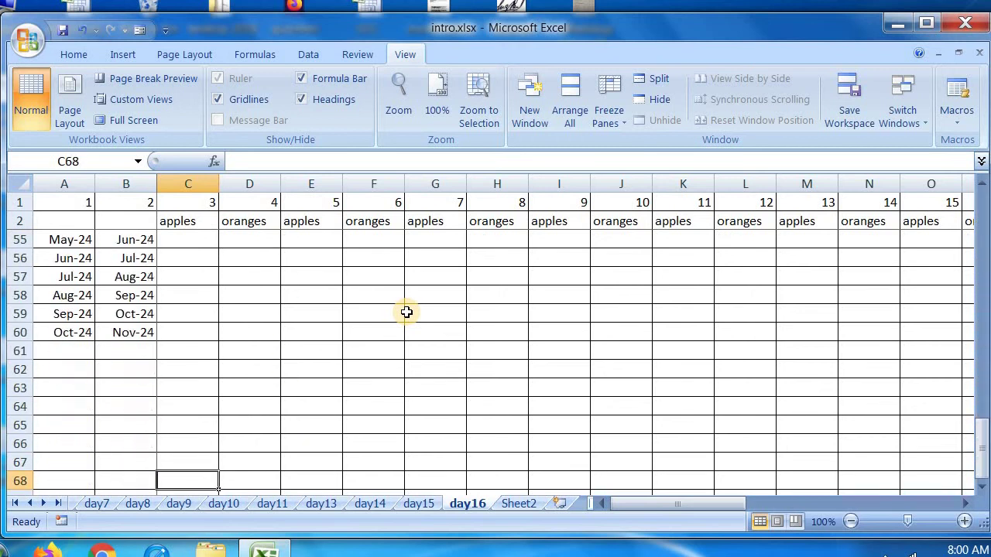
pyautogui.press('Up')
pyautogui.press('Up')
pyautogui.press('Up')
pyautogui.press('Up')
pyautogui.press('Up')
pyautogui.press('Up')
pyautogui.press('Up')
pyautogui.press('Up')
pyautogui.press('Up')
pyautogui.press('Up')
pyautogui.press('Up')
pyautogui.press('Up')
pyautogui.press('Up')
pyautogui.press('Up')
pyautogui.press('Up')
pyautogui.press('Up')
pyautogui.press('Up')
pyautogui.press('Up')
pyautogui.press('Up')
pyautogui.press('Up')
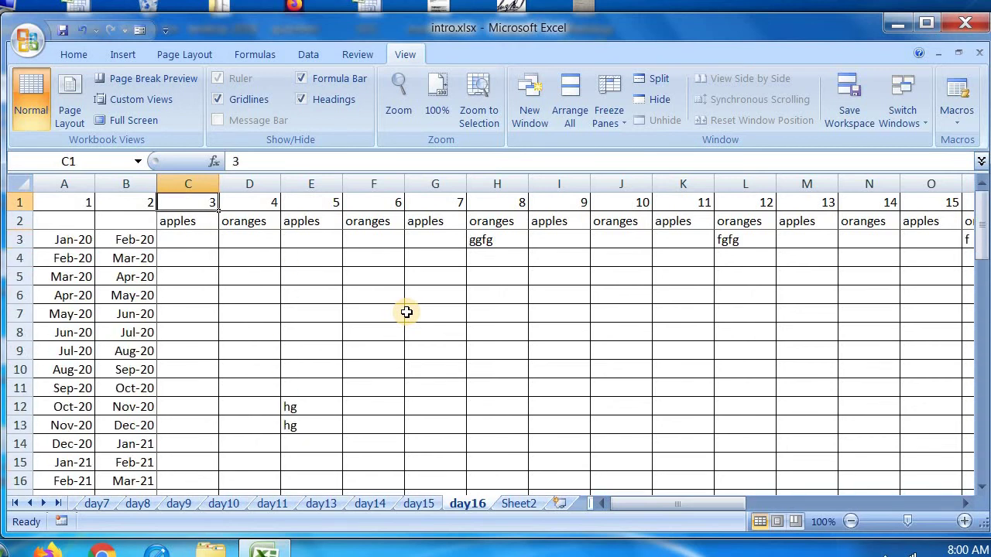
# Move across row 3 and back to A3 to check how the two frozen month columns behave.
pyautogui.press('Down')
pyautogui.press('Down')
pyautogui.press('Right')
pyautogui.press('Right')
pyautogui.press('Right')
pyautogui.press('Right')
pyautogui.press('Right')
pyautogui.press('Right')
pyautogui.press('Right')
pyautogui.press('Right')
pyautogui.press('Right')
pyautogui.press('Right')
pyautogui.press('Right')
pyautogui.press('Right')
pyautogui.press('Right')
pyautogui.press('Right')
pyautogui.press('Right')
pyautogui.press('Right')
pyautogui.press('Right')
pyautogui.press('Right')
pyautogui.press('Right')
pyautogui.press('Right')
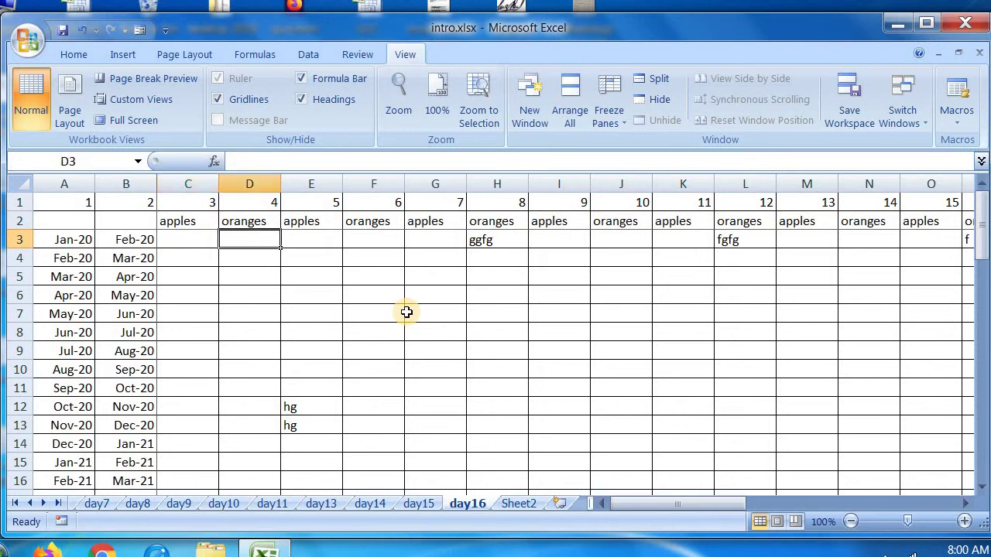
pyautogui.press('Left')
pyautogui.press('Left')
pyautogui.press('Left')
pyautogui.press('Left')
pyautogui.press('Left')
pyautogui.press('Left')
pyautogui.press('Left')
pyautogui.press('Left')
pyautogui.press('Left')
pyautogui.press('Left')
pyautogui.press('Left')
pyautogui.press('Left')
pyautogui.press('Left')
pyautogui.press('Left')
pyautogui.press('Left')
pyautogui.press('Left')
pyautogui.press('Left')
pyautogui.press('Left')
pyautogui.press('Left')
pyautogui.press('Left')
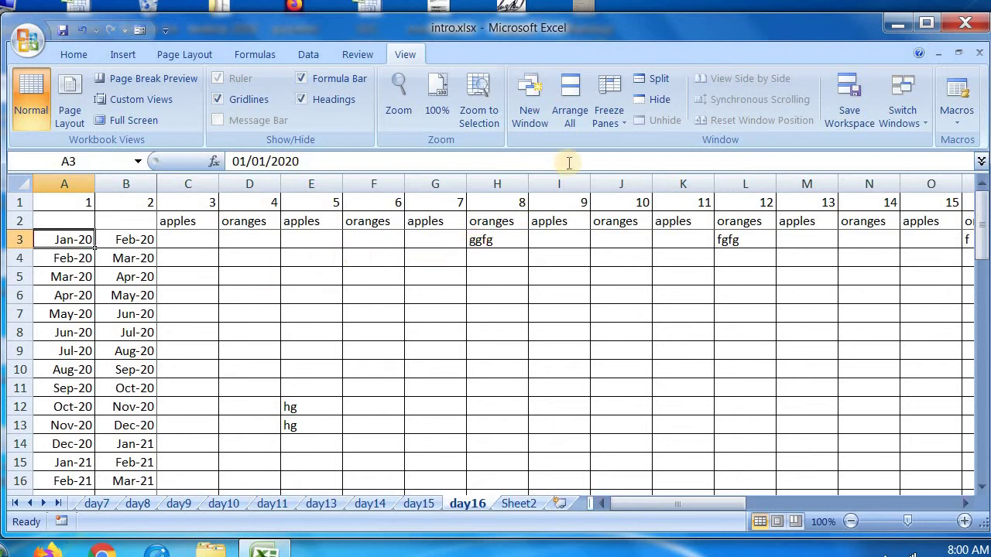
# Unfreeze the panes and split the worksheet window horizontally above row 3.
pyautogui.click(610, 124)
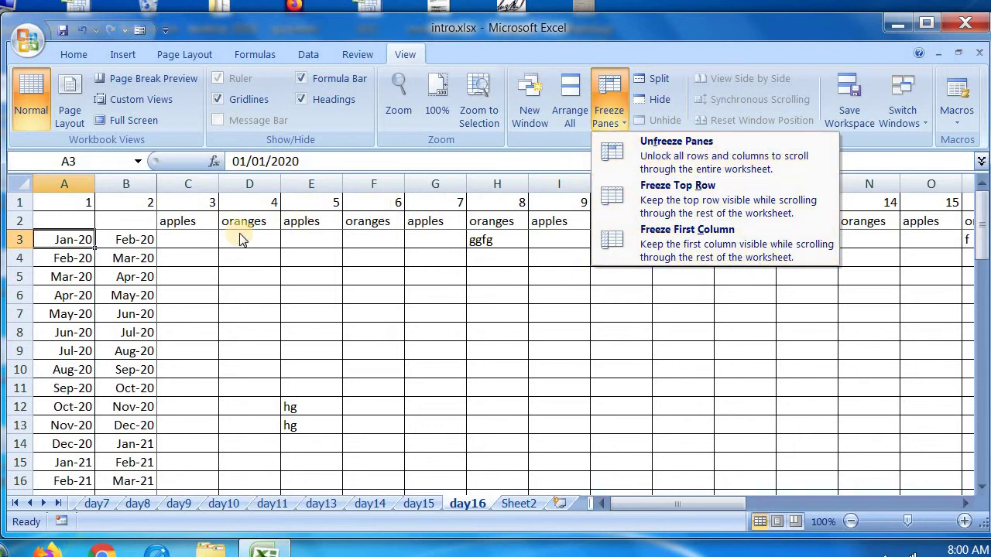
pyautogui.click(666, 151)
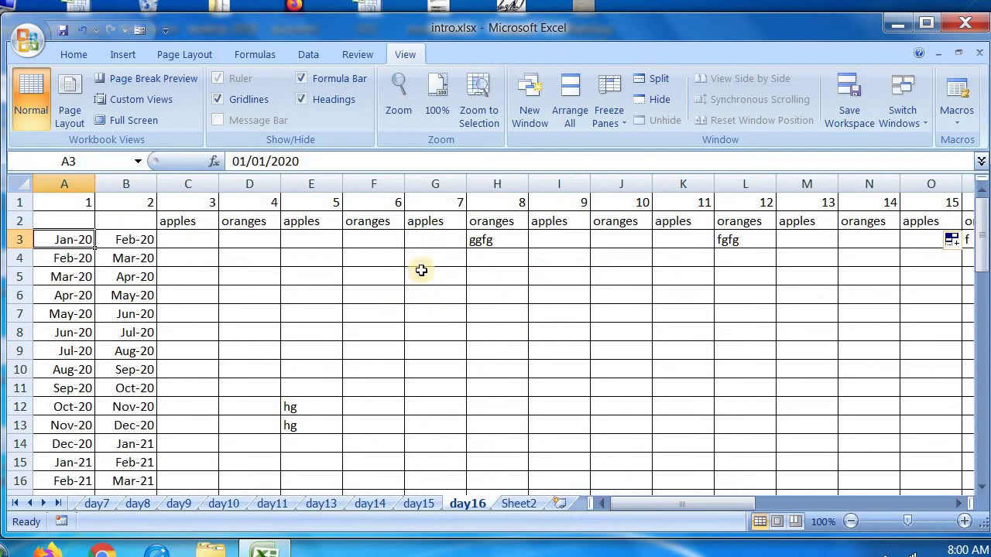
pyautogui.click(661, 81)
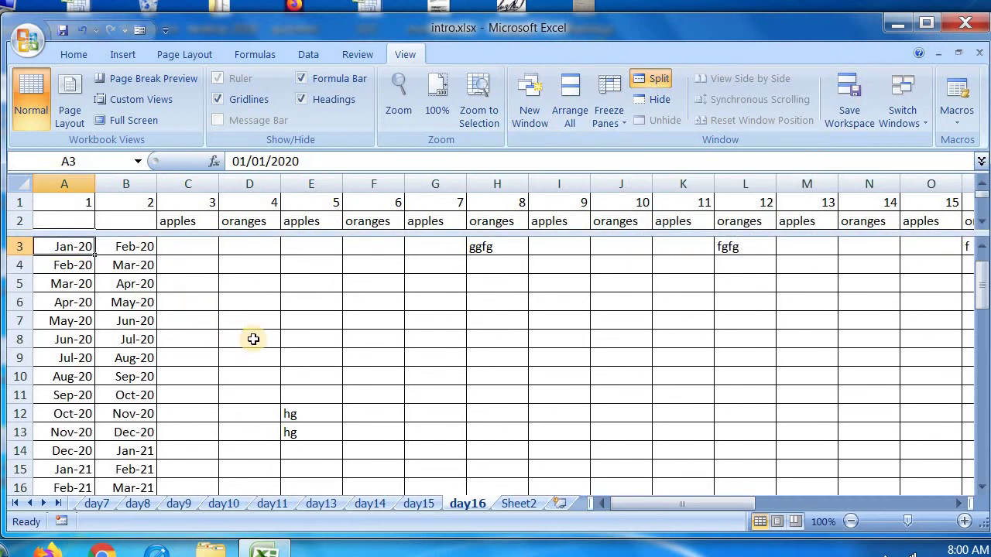
# Enter the sample text hhhg in cell F8 of the lower pane.
pyautogui.click(366, 343)
pyautogui.write('h')
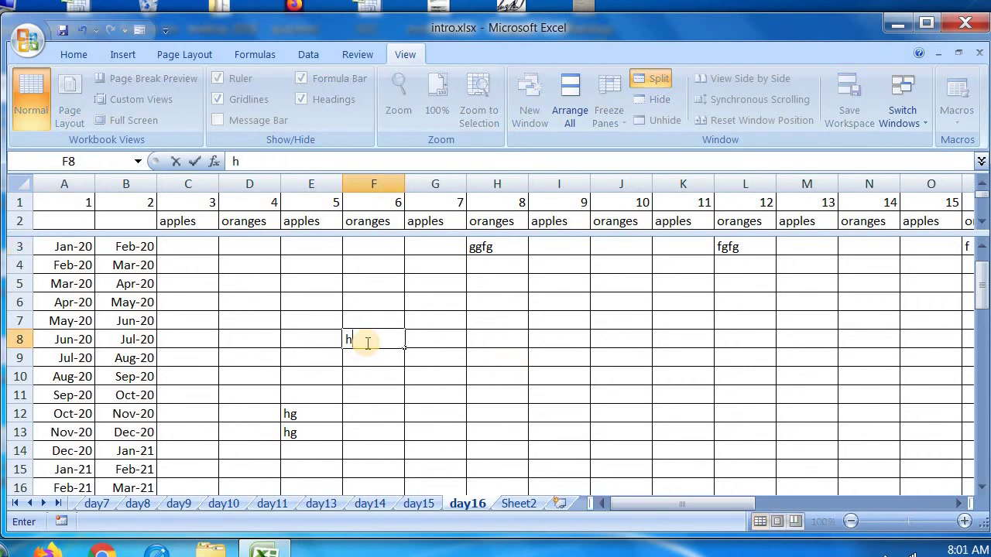
pyautogui.press('Return')
# Move down column F to row 33 and back up to F1 to check how the lower pane scrolls separately.
pyautogui.press('Return')
pyautogui.press('Return')
pyautogui.press('Return')
pyautogui.press('Return')
pyautogui.press('Return')
pyautogui.press('Return')
pyautogui.press('Return')
pyautogui.press('Return')
pyautogui.press('Return')
pyautogui.press('Return')
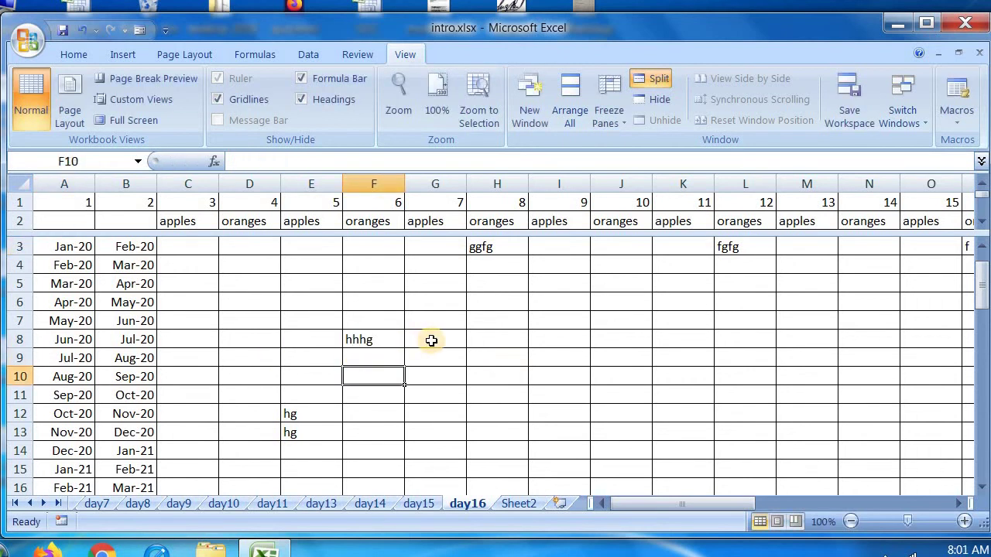
pyautogui.press('Return')
pyautogui.press('Return')
pyautogui.press('Return')
pyautogui.press('Return')
pyautogui.press('Return')
pyautogui.press('Return')
pyautogui.press('Return')
pyautogui.press('Return')
pyautogui.press('Return')
pyautogui.press('Return')
pyautogui.press('Return')
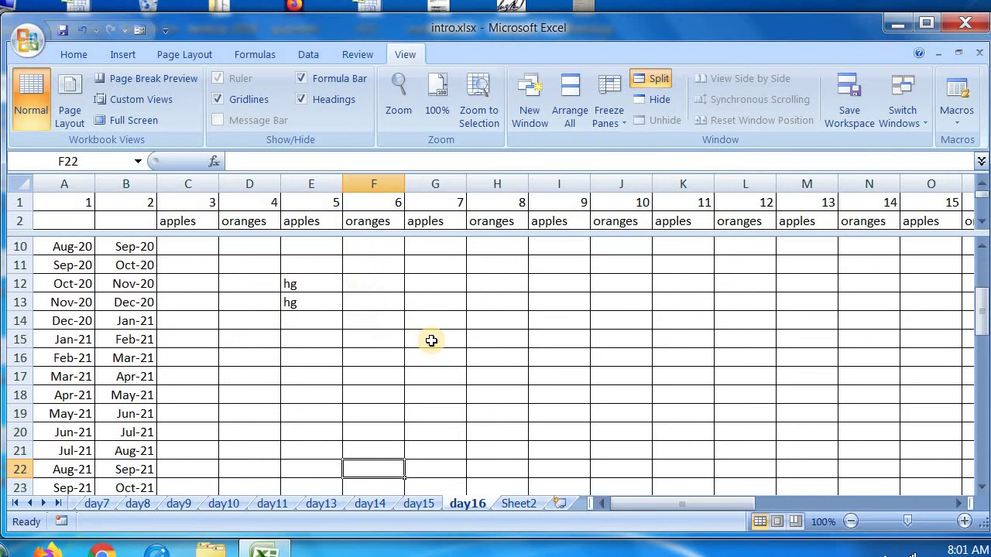
pyautogui.press('Return')
pyautogui.press('Return')
pyautogui.press('Return')
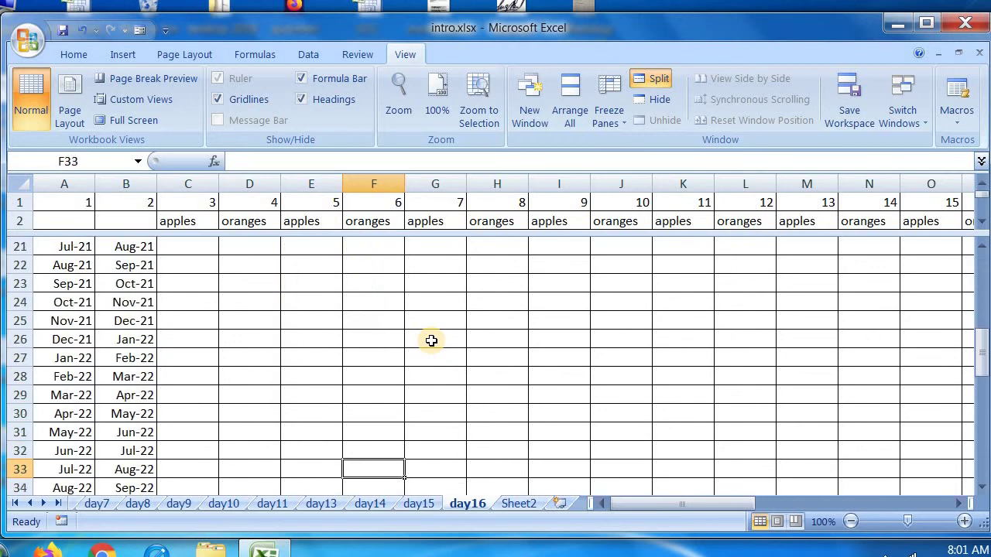
pyautogui.press('Up')
pyautogui.press('Up')
pyautogui.press('Up')
pyautogui.press('Up')
pyautogui.press('Up')
pyautogui.press('Up')
pyautogui.press('Up')
pyautogui.press('Up')
pyautogui.press('Up')
pyautogui.press('Up')
pyautogui.press('Up')
pyautogui.press('Up')
pyautogui.press('Up')
pyautogui.press('Up')
pyautogui.press('Up')
pyautogui.press('Up')
pyautogui.press('Up')
pyautogui.press('Up')
pyautogui.press('Up')
pyautogui.press('Up')
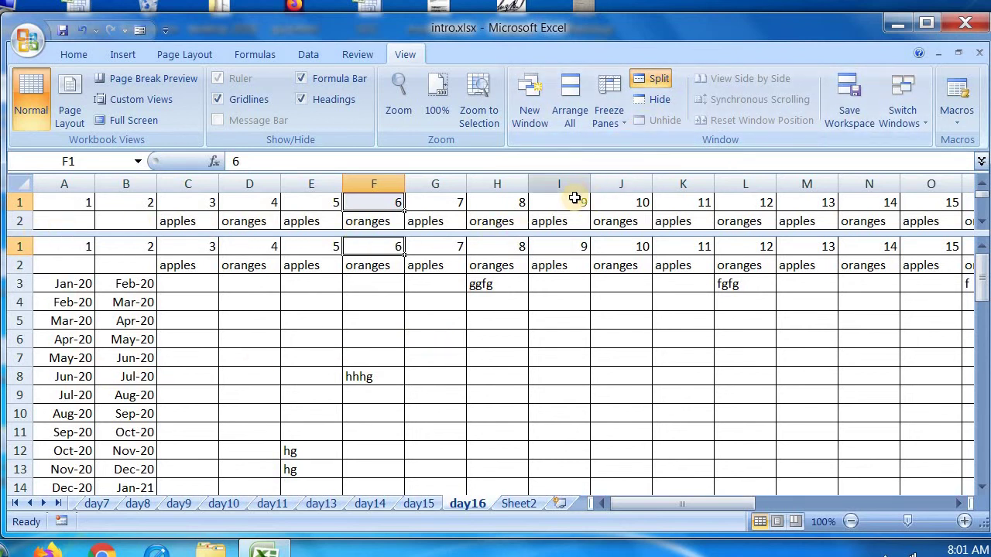
# Remove the current split and split the window horizontally above row 10 instead.
pyautogui.click(657, 78)
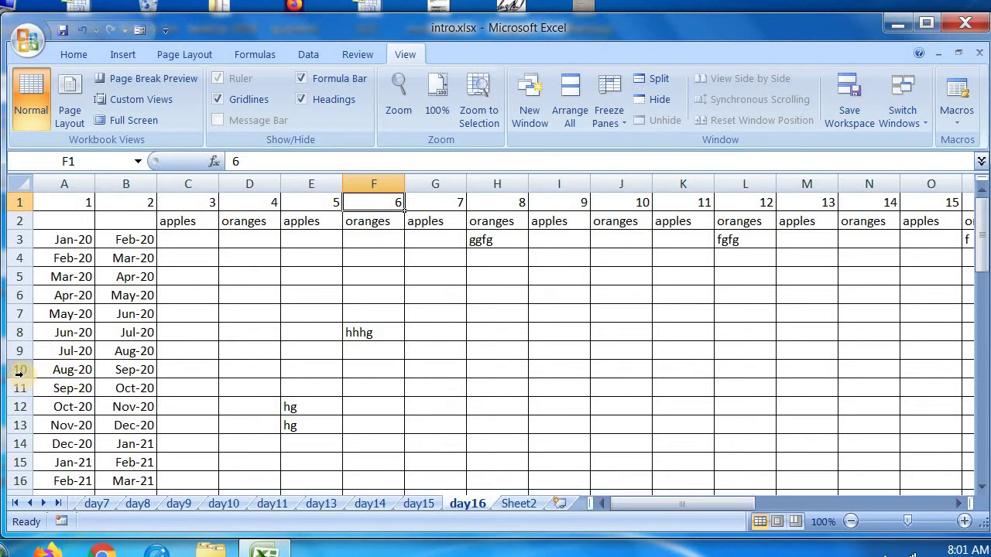
pyautogui.click(20, 373)
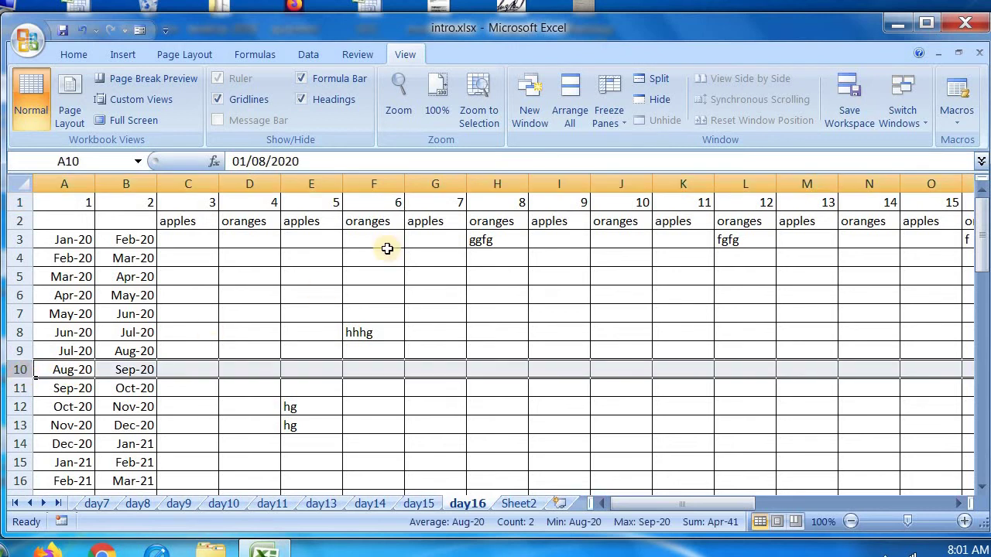
pyautogui.click(649, 85)
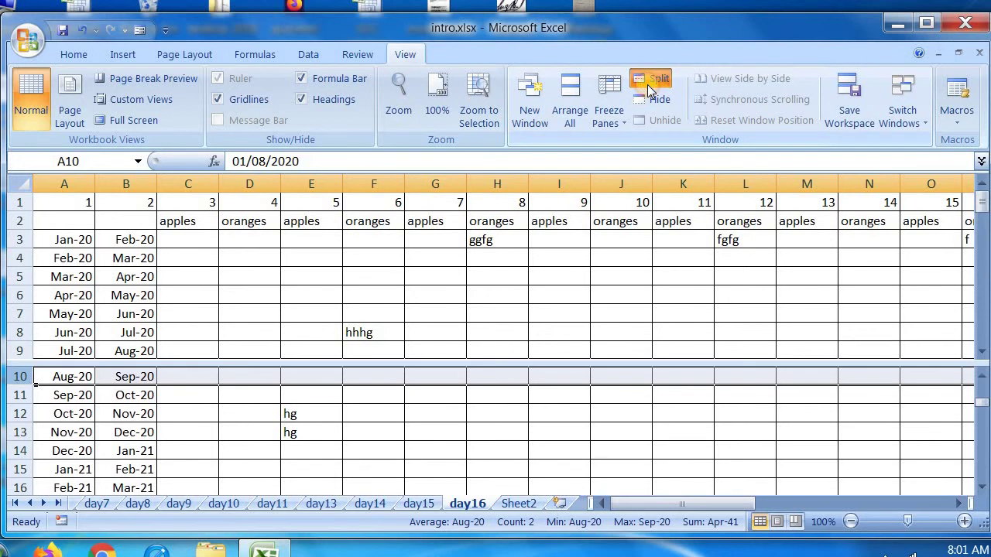
# Move from G11 down column G past row 49 and back up to G1 to check scrolling in the lower pane.
pyautogui.click(422, 393)
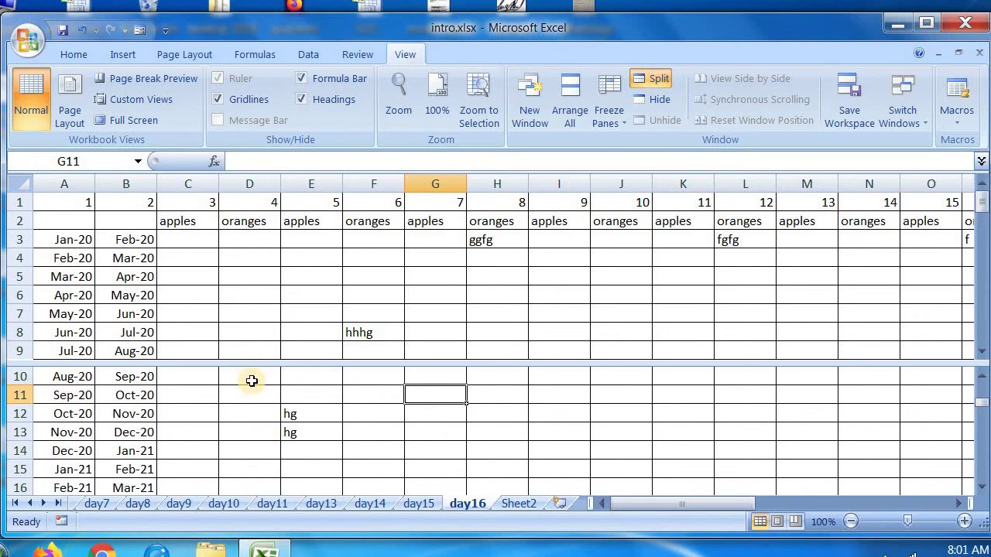
pyautogui.press('Down')
pyautogui.press('Down')
pyautogui.press('Down')
pyautogui.press('Down')
pyautogui.press('Down')
pyautogui.press('Down')
pyautogui.press('Down')
pyautogui.press('Down')
pyautogui.press('Down')
pyautogui.press('Down')
pyautogui.press('Down')
pyautogui.press('Down')
pyautogui.press('Down')
pyautogui.press('Down')
pyautogui.press('Down')
pyautogui.press('Down')
pyautogui.press('Down')
pyautogui.press('Down')
pyautogui.press('Down')
pyautogui.press('Down')
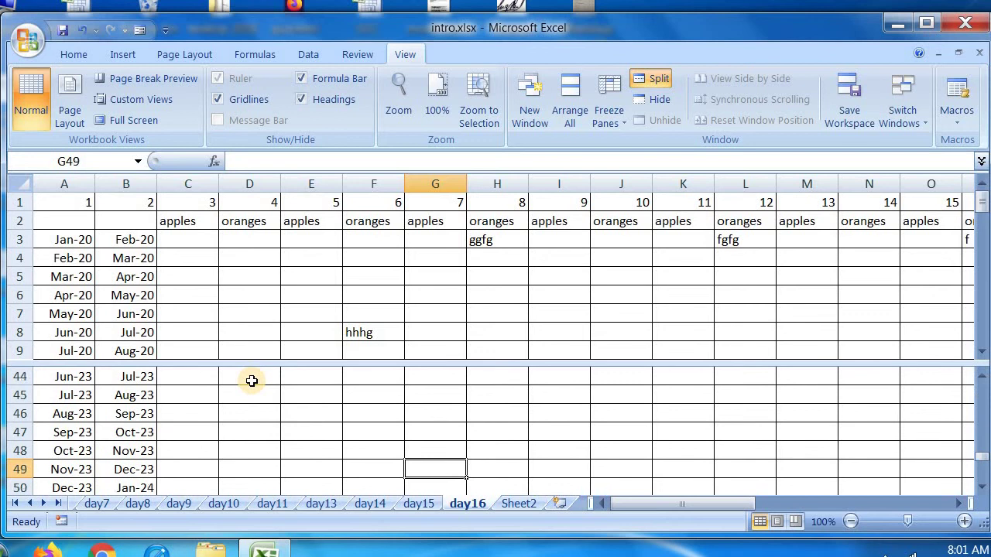
pyautogui.press('Down')
pyautogui.press('Down')
pyautogui.press('Down')
pyautogui.press('Up')
pyautogui.press('Up')
pyautogui.press('Up')
pyautogui.press('Up')
pyautogui.press('Up')
pyautogui.press('Up')
pyautogui.press('Up')
pyautogui.press('Up')
pyautogui.press('Up')
pyautogui.press('Up')
pyautogui.press('Up')
pyautogui.press('Up')
pyautogui.press('Up')
pyautogui.press('Up')
pyautogui.press('Up')
pyautogui.press('Up')
pyautogui.press('Up')
pyautogui.press('Up')
pyautogui.press('Up')
pyautogui.press('Up')
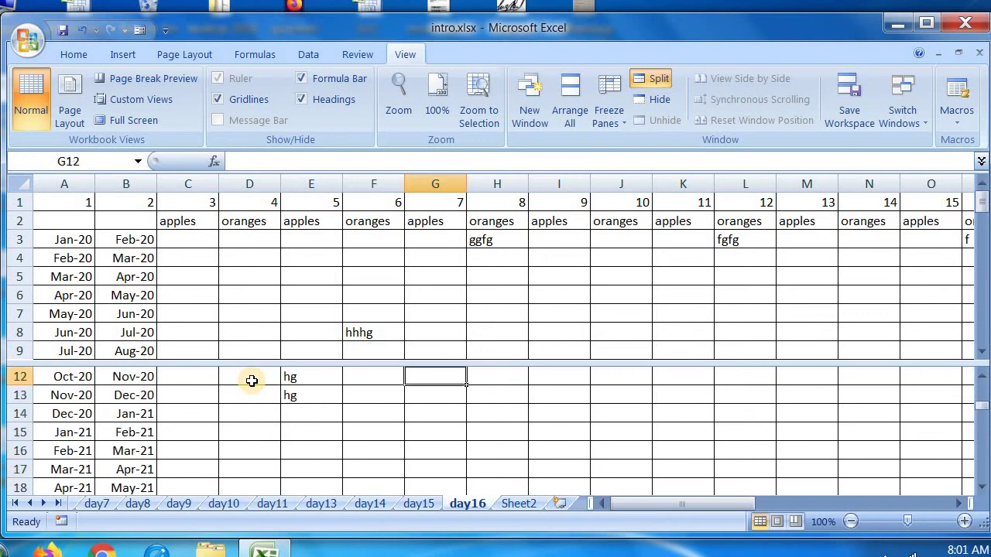
pyautogui.press('Up')
pyautogui.press('Up')
pyautogui.press('Up')
pyautogui.press('Up')
pyautogui.press('Up')
pyautogui.press('Up')
pyautogui.press('Up')
pyautogui.press('Up')
pyautogui.press('Up')
pyautogui.press('Up')
pyautogui.press('Up')
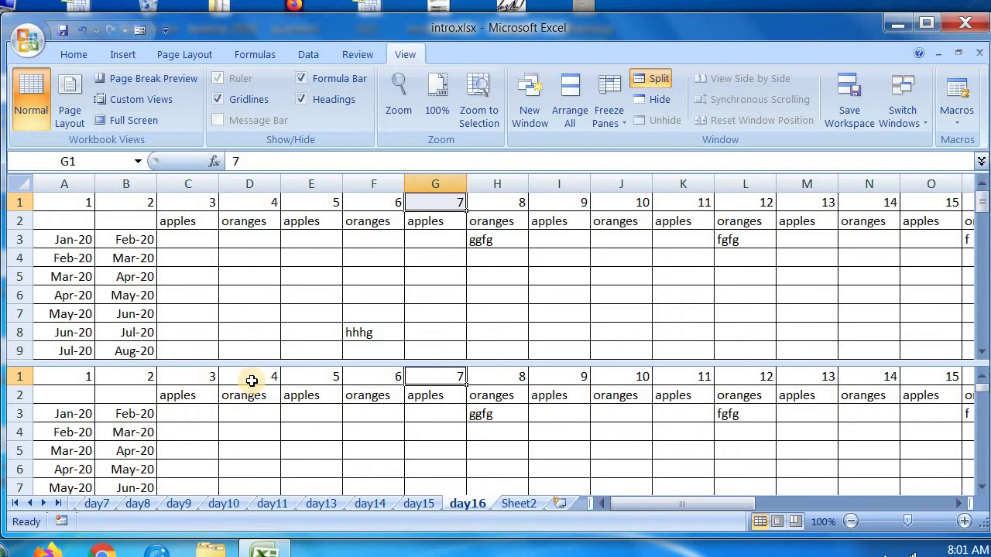
# Replace the current split with a horizontal split above row 11.
pyautogui.click(654, 78)
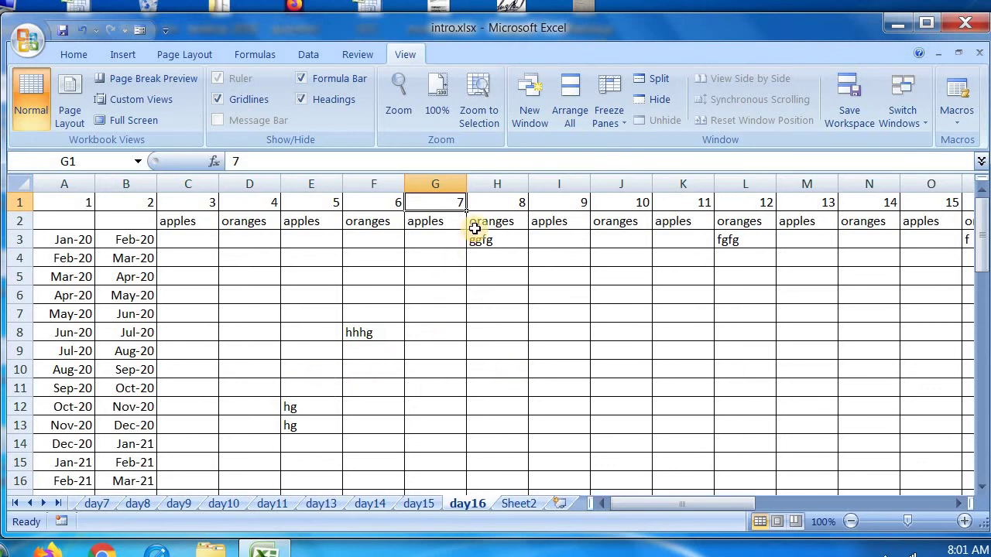
pyautogui.click(9, 387)
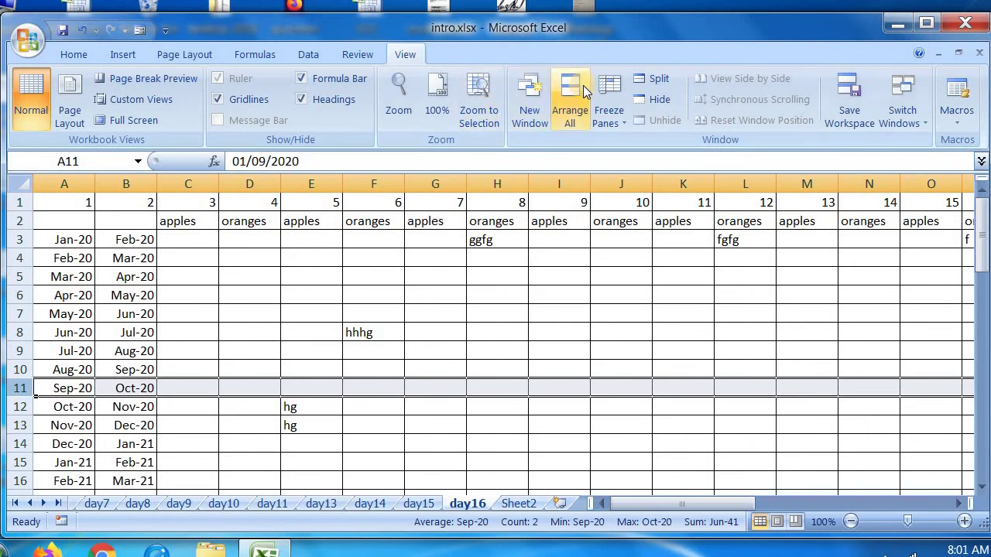
pyautogui.click(656, 78)
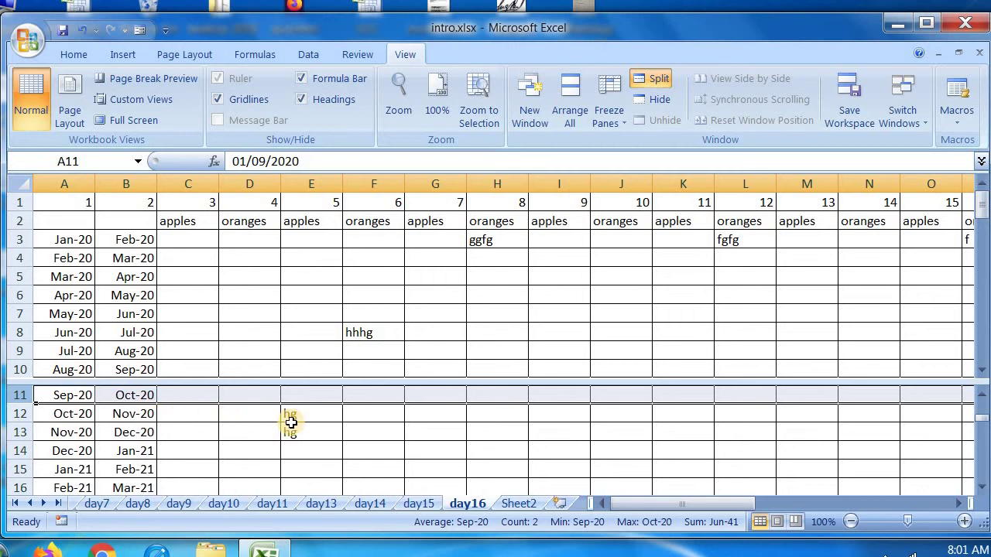
# Check cells F9 and G6 in the upper pane, and move down column G in the lower pane to row 82.
pyautogui.click(373, 357)
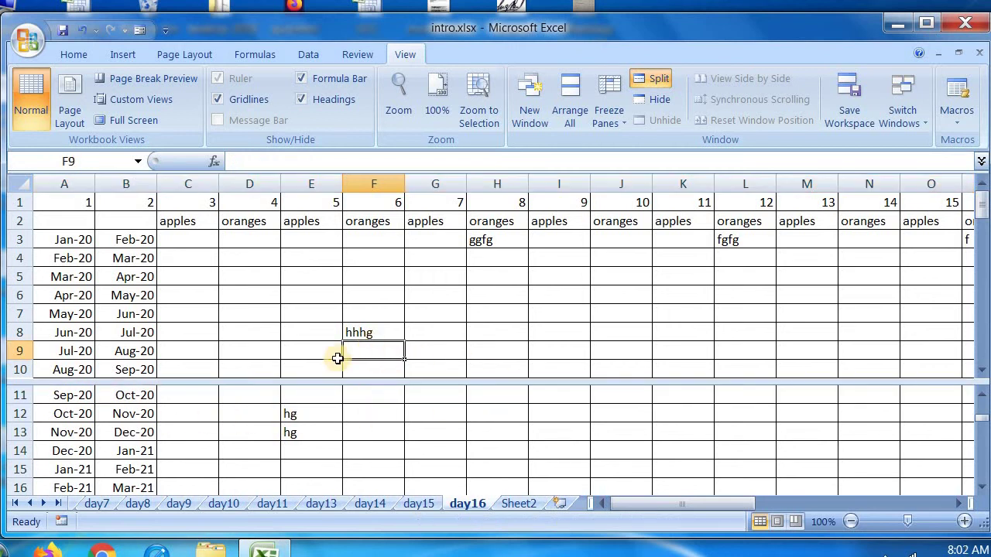
pyautogui.click(442, 302)
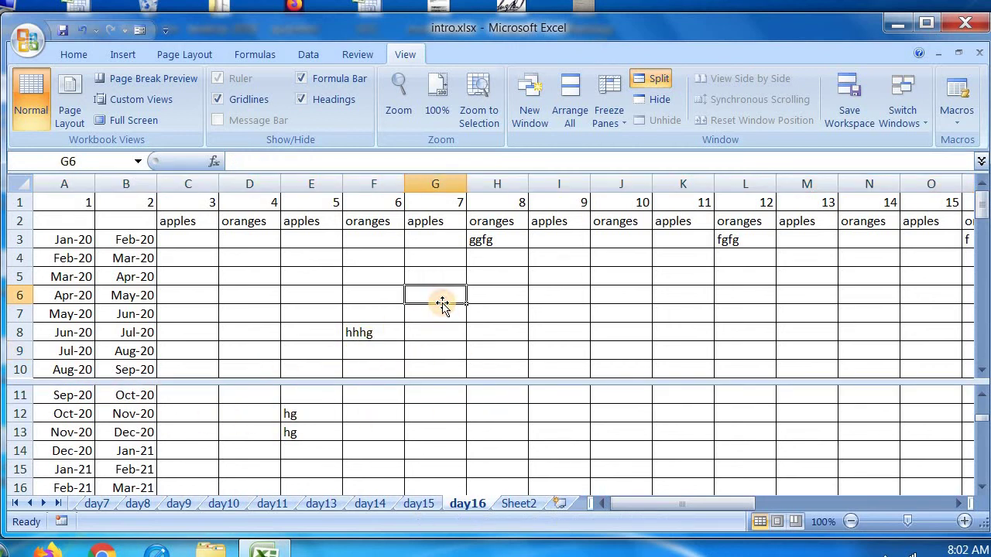
pyautogui.click(430, 431)
pyautogui.press('Down')
pyautogui.press('Down')
pyautogui.press('Down')
pyautogui.press('Down')
pyautogui.press('Down')
pyautogui.press('Down')
pyautogui.press('Down')
pyautogui.press('Down')
pyautogui.press('Down')
pyautogui.press('Down')
pyautogui.press('Down')
pyautogui.press('Down')
pyautogui.press('Down')
pyautogui.press('Down')
pyautogui.press('Down')
pyautogui.press('Down')
pyautogui.press('Down')
pyautogui.press('Down')
pyautogui.press('Down')
pyautogui.press('Down')
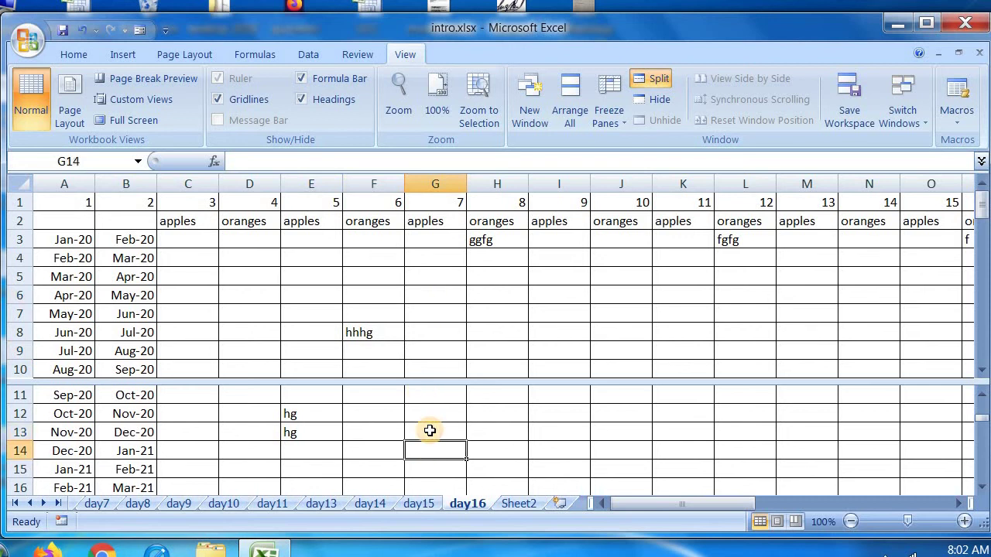
pyautogui.press('Down')
pyautogui.press('Down')
pyautogui.press('Down')
pyautogui.press('Down')
pyautogui.press('Down')
pyautogui.press('Down')
pyautogui.press('Down')
pyautogui.press('Down')
pyautogui.press('Down')
pyautogui.press('Down')
pyautogui.press('Down')
pyautogui.press('Down')
pyautogui.press('Down')
pyautogui.press('Down')
pyautogui.press('Down')
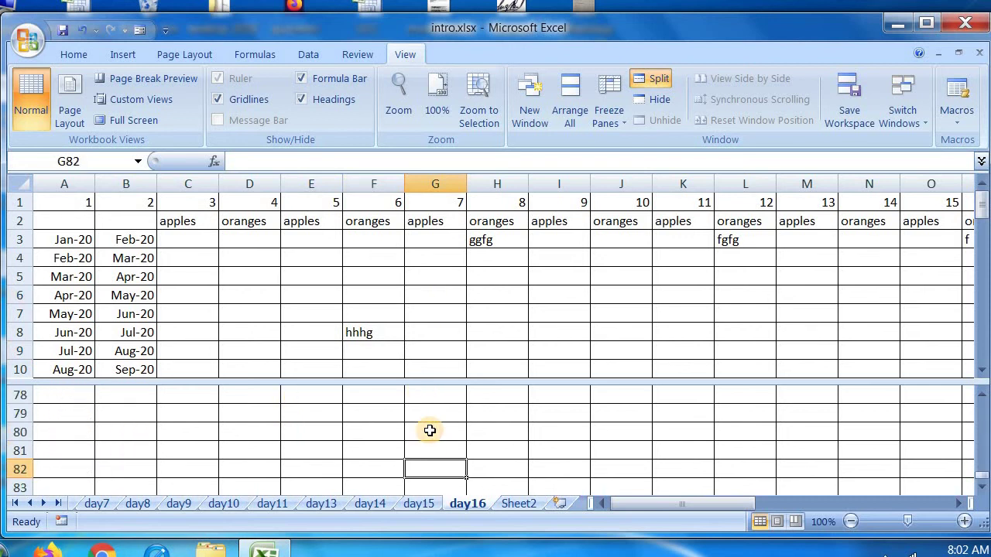
# Move from G82 up column G to G1 in the lower pane to check its scrolling against the upper pane.
pyautogui.press('Up')
pyautogui.press('Up')
pyautogui.press('Up')
pyautogui.press('Up')
pyautogui.press('Up')
pyautogui.press('Up')
pyautogui.press('Up')
pyautogui.press('Up')
pyautogui.press('Up')
pyautogui.press('Up')
pyautogui.press('Up')
pyautogui.press('Up')
pyautogui.press('Up')
pyautogui.press('Up')
pyautogui.press('Up')
pyautogui.press('Up')
pyautogui.press('Up')
pyautogui.press('Up')
pyautogui.press('Up')
pyautogui.press('Up')
pyautogui.press('Up')
pyautogui.press('Up')
pyautogui.press('Up')
pyautogui.press('Up')
pyautogui.press('Up')
pyautogui.press('Up')
pyautogui.press('Up')
pyautogui.press('Up')
pyautogui.press('Up')
pyautogui.press('Up')
pyautogui.press('Up')
pyautogui.press('Up')
pyautogui.press('Up')
pyautogui.press('Up')
pyautogui.press('Up')
pyautogui.press('Up')
pyautogui.press('Up')
pyautogui.press('Up')
pyautogui.press('Up')
pyautogui.press('Up')
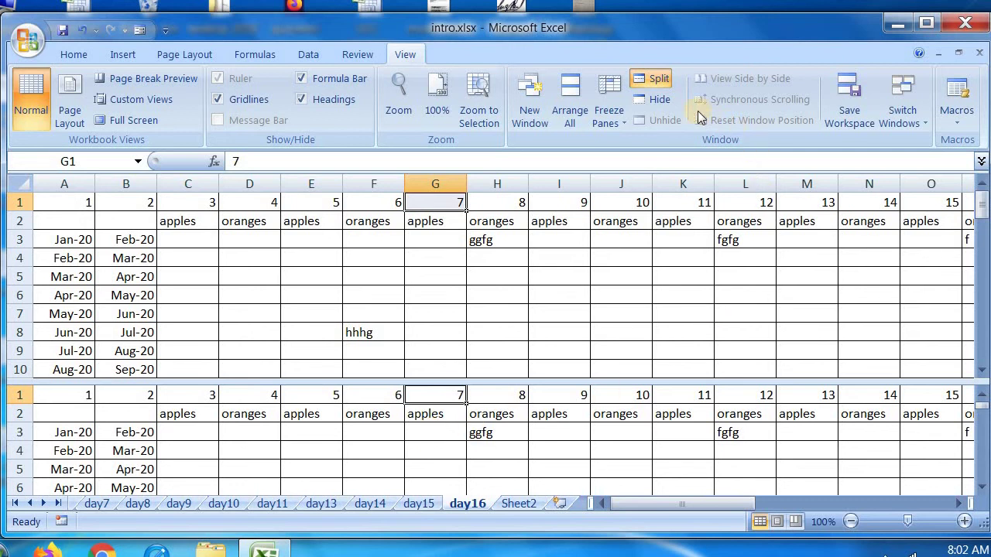
# Replace the horizontal split with a vertical split before column H, and select cell H7.
pyautogui.click(659, 80)
pyautogui.click(614, 260)
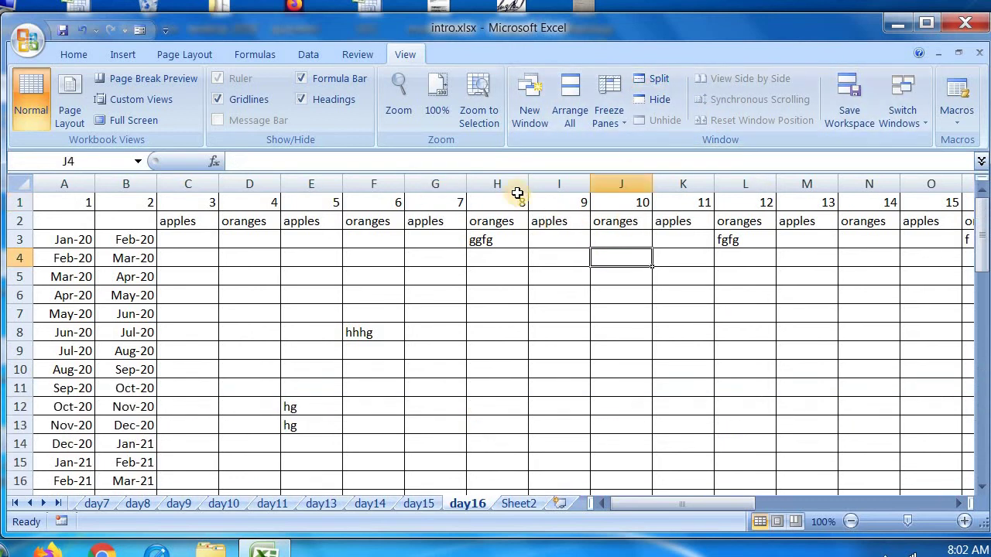
pyautogui.click(510, 187)
pyautogui.click(649, 79)
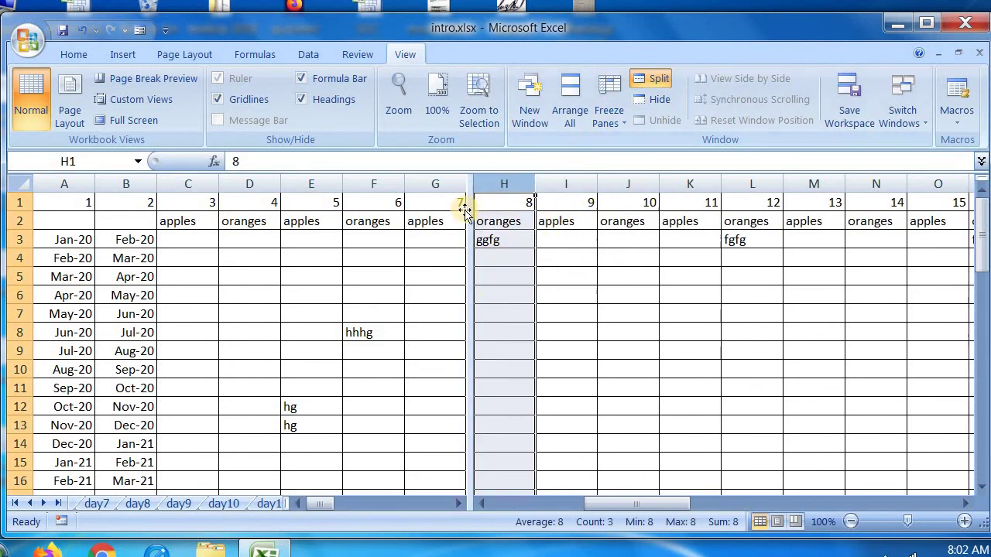
pyautogui.click(511, 310)
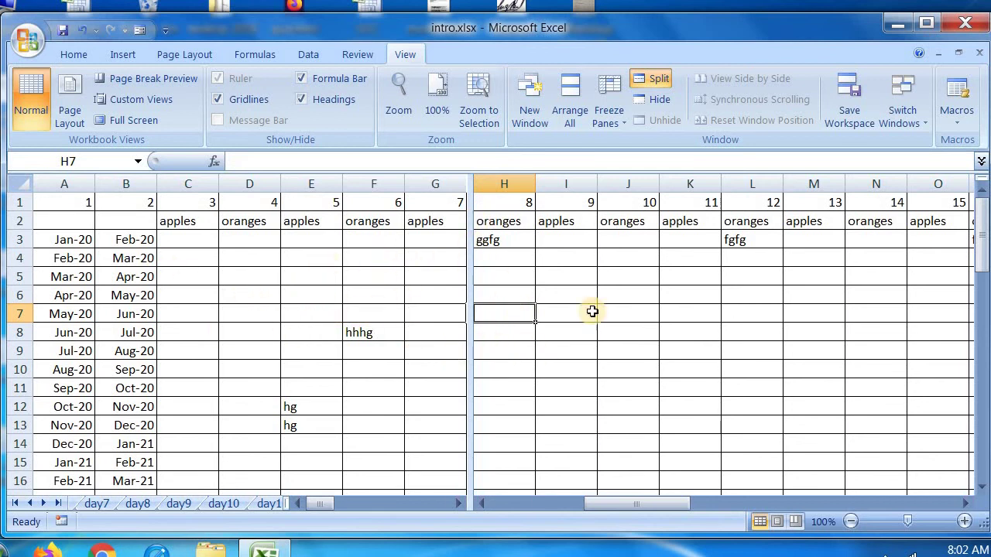
# Move from J8 along row 8 past column AD and back to D8 to check sideways scrolling in the second pane.
pyautogui.click(646, 325)
pyautogui.press('Right')
pyautogui.press('Right')
pyautogui.press('Right')
pyautogui.press('Right')
pyautogui.press('Right')
pyautogui.press('Right')
pyautogui.press('Right')
pyautogui.press('Right')
pyautogui.press('Right')
pyautogui.press('Right')
pyautogui.press('Right')
pyautogui.press('Right')
pyautogui.press('Right')
pyautogui.press('Right')
pyautogui.press('Right')
pyautogui.press('Right')
pyautogui.press('Right')
pyautogui.press('Right')
pyautogui.press('Right')
pyautogui.press('Right')
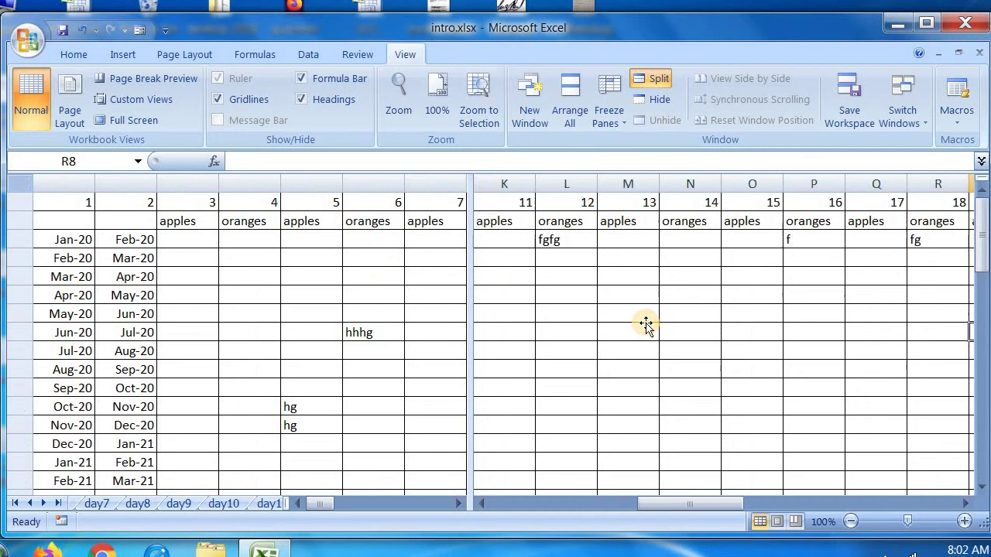
pyautogui.press('Left')
pyautogui.press('Left')
pyautogui.press('Left')
pyautogui.press('Left')
pyautogui.press('Left')
pyautogui.press('Left')
pyautogui.press('Left')
pyautogui.press('Left')
pyautogui.press('Left')
pyautogui.press('Left')
pyautogui.press('Left')
pyautogui.press('Left')
pyautogui.press('Left')
pyautogui.press('Left')
pyautogui.press('Left')
pyautogui.press('Left')
pyautogui.press('Left')
pyautogui.press('Left')
pyautogui.press('Left')
pyautogui.press('Left')
pyautogui.press('Left')
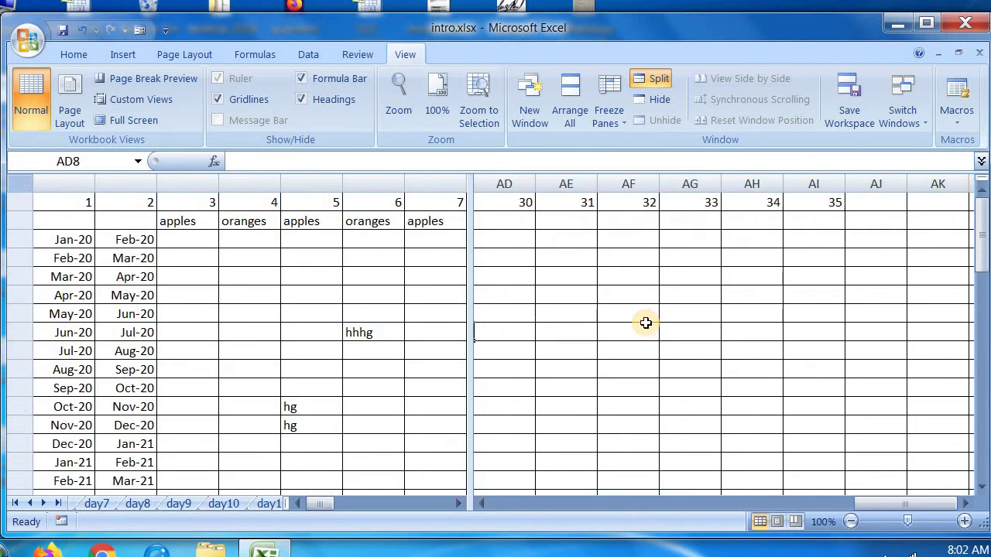
pyautogui.press('Right')
pyautogui.press('Right')
pyautogui.press('Right')
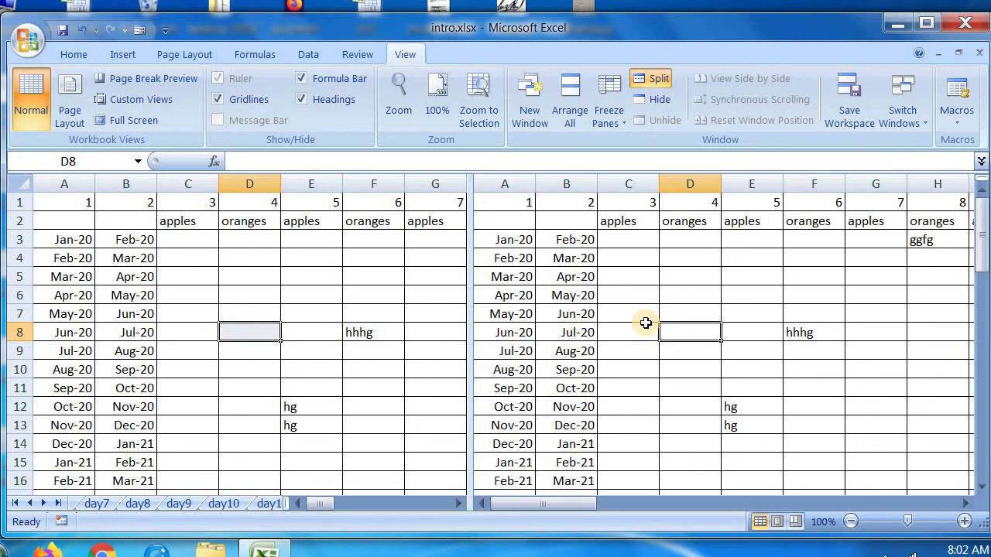
# Remove the vertical split and select cell K5.
pyautogui.click(660, 82)
pyautogui.click(659, 274)
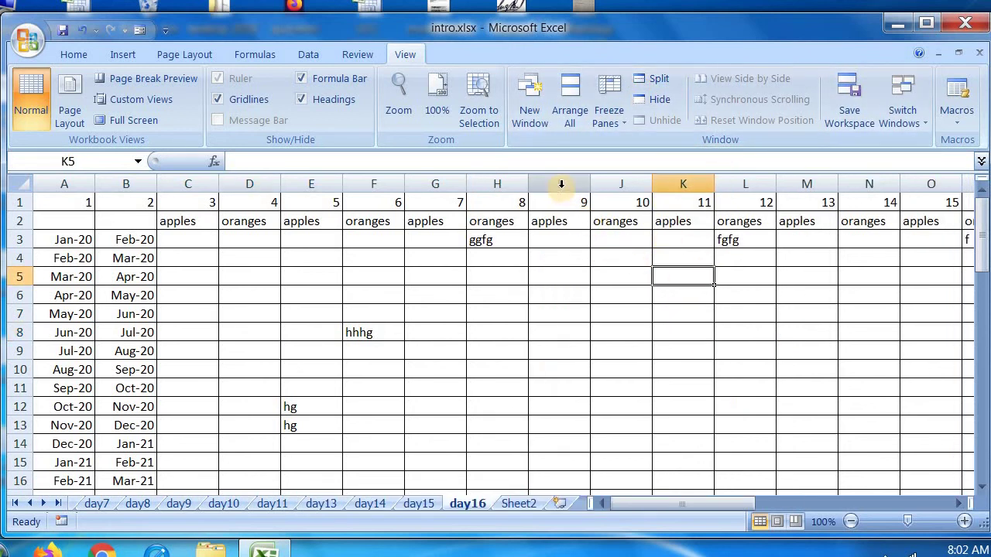
# Hide the workbook window with column I selected, and unhide intro.xlsx.
pyautogui.moveTo(561, 184); pyautogui.dragTo(623, 184)
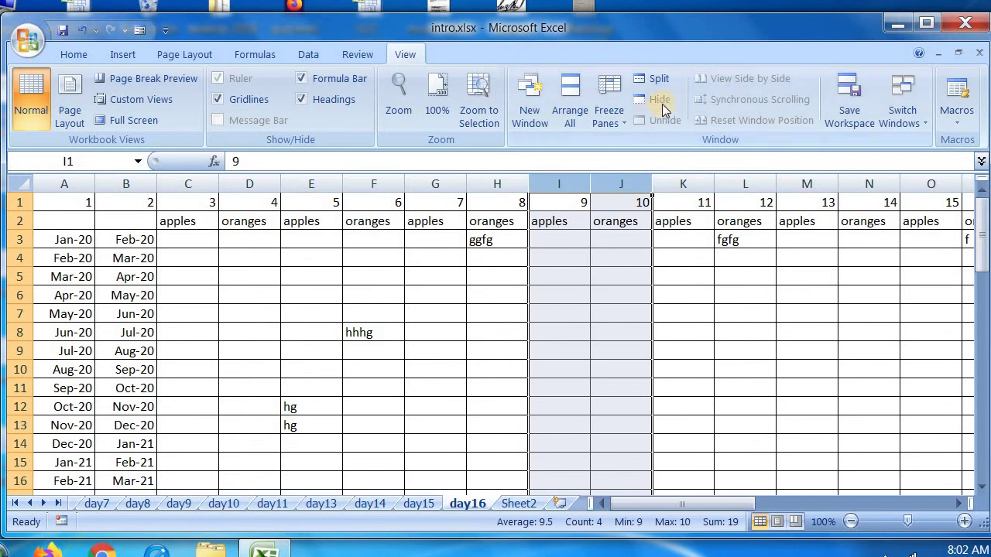
pyautogui.click(673, 239)
pyautogui.click(559, 184)
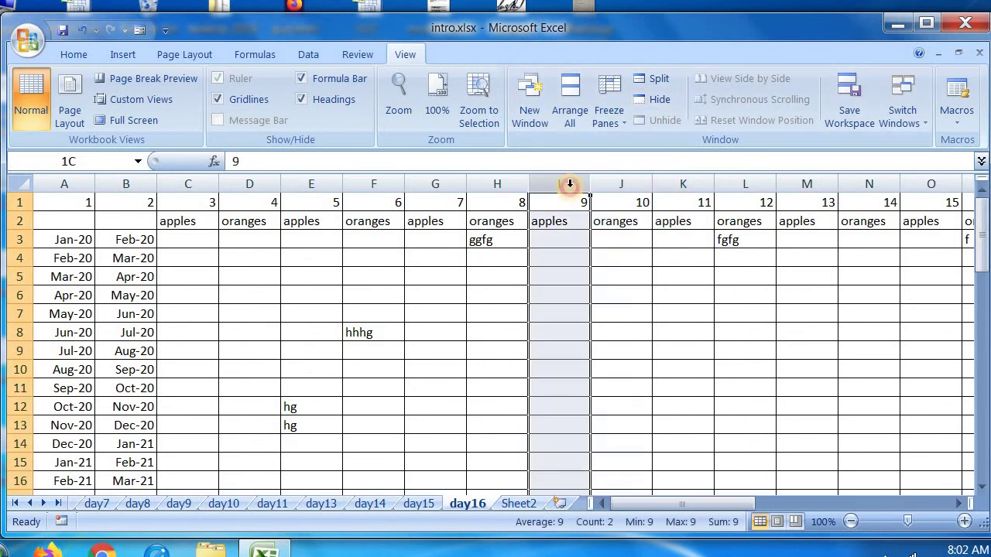
pyautogui.click(656, 99)
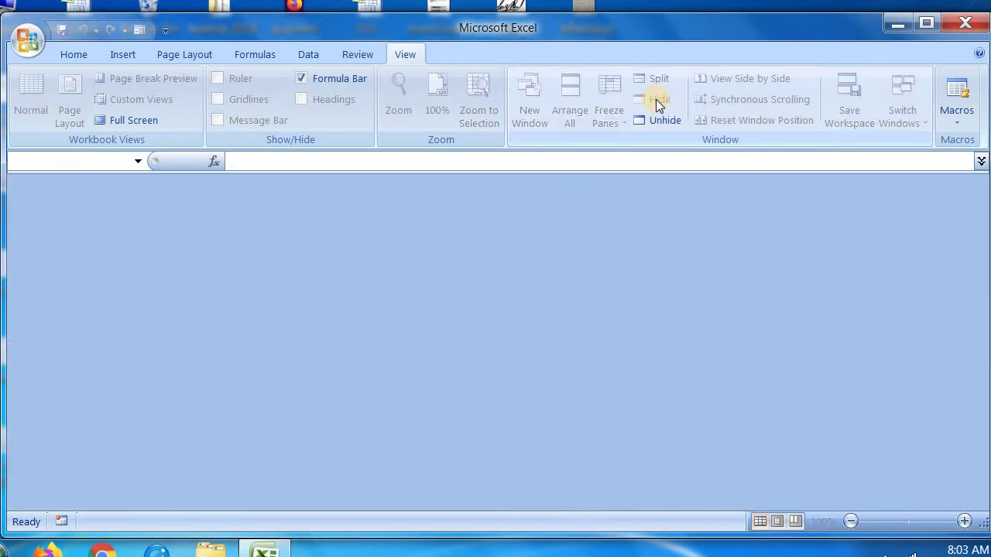
pyautogui.click(657, 120)
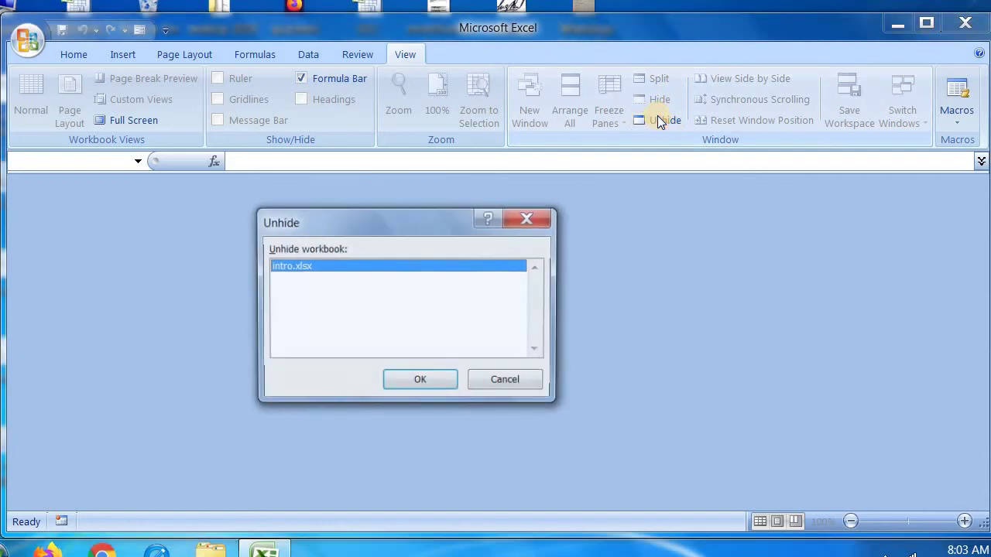
pyautogui.click(436, 387)
pyautogui.click(638, 295)
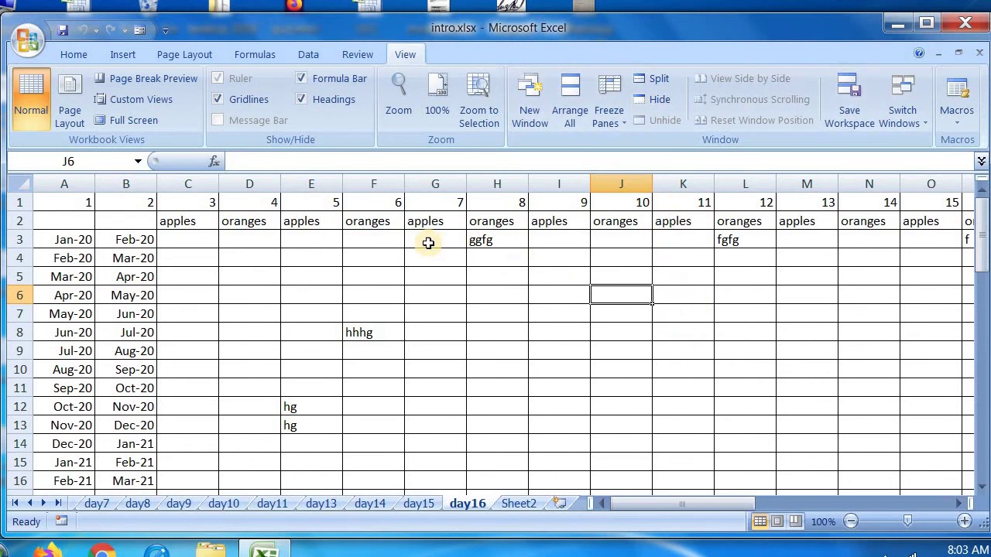
# Hide column J, and unhide it by selecting its neighbouring columns I and K.
pyautogui.click(623, 184)
pyautogui.rightClick(623, 186)
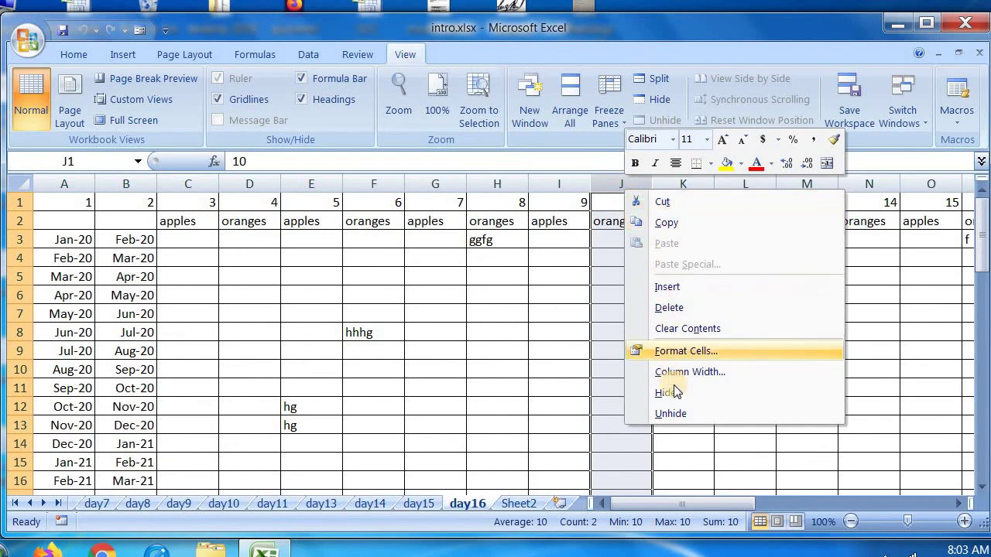
pyautogui.click(672, 391)
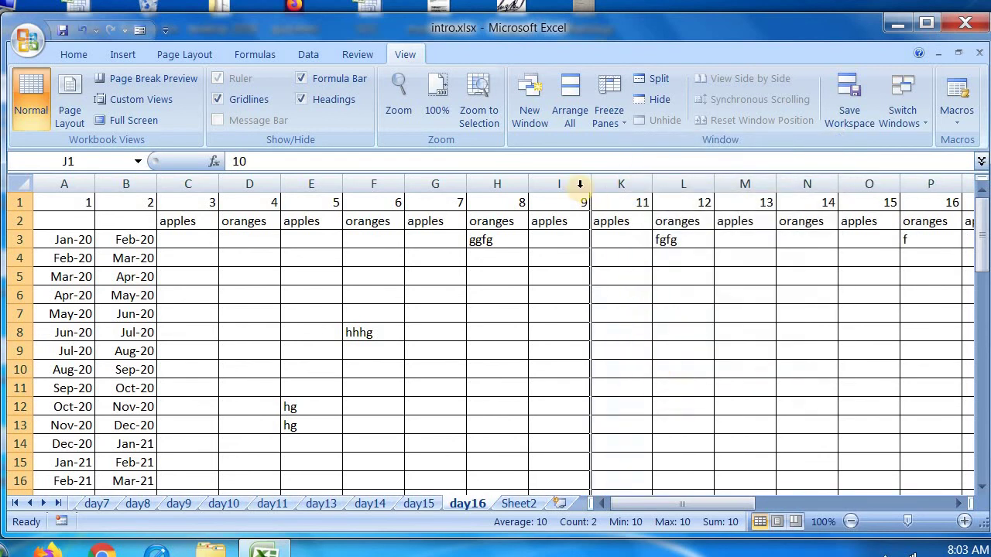
pyautogui.moveTo(582, 185)
pyautogui.mouseDown()
pyautogui.moveTo(624, 184)
pyautogui.moveTo(599, 186)
pyautogui.mouseUp()
pyautogui.click(657, 295)
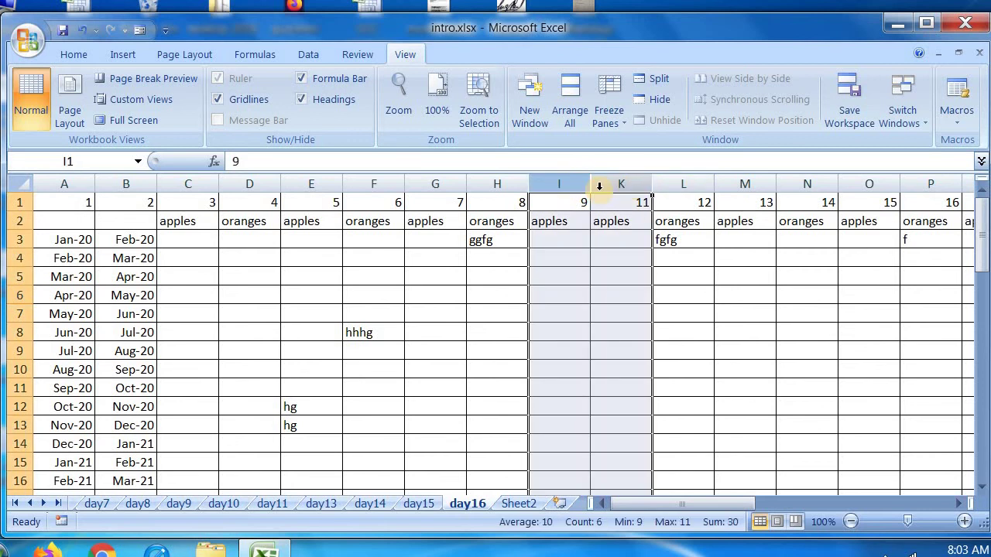
pyautogui.rightClick(598, 186)
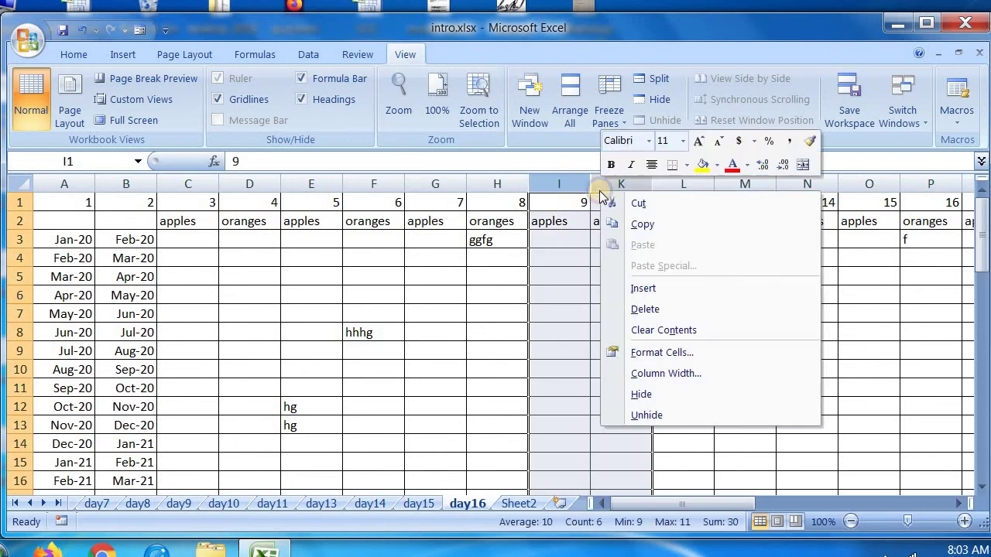
pyautogui.click(650, 417)
pyautogui.click(670, 412)
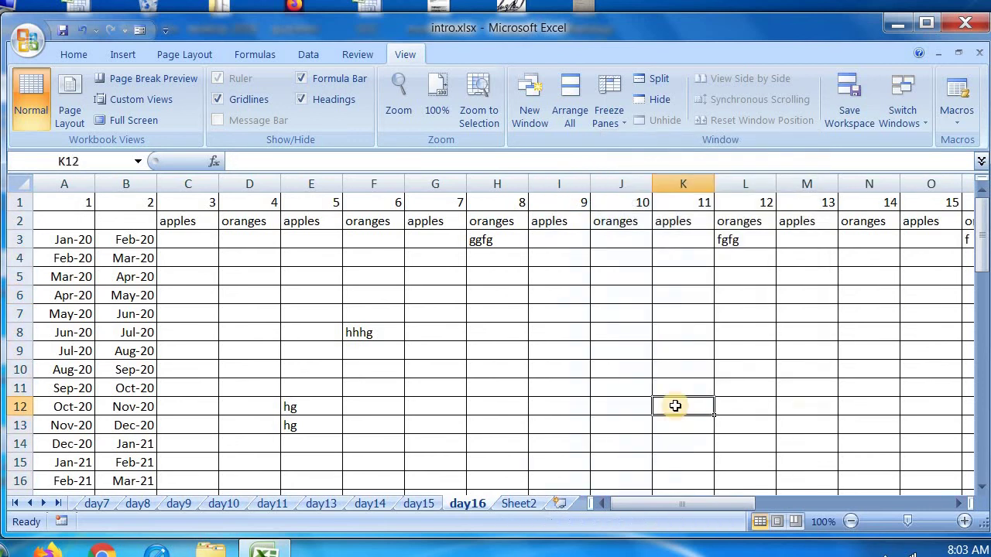
# Select cell H9, and demonstrate hiding and unhiding the whole intro.xlsx window.
pyautogui.click(497, 351)
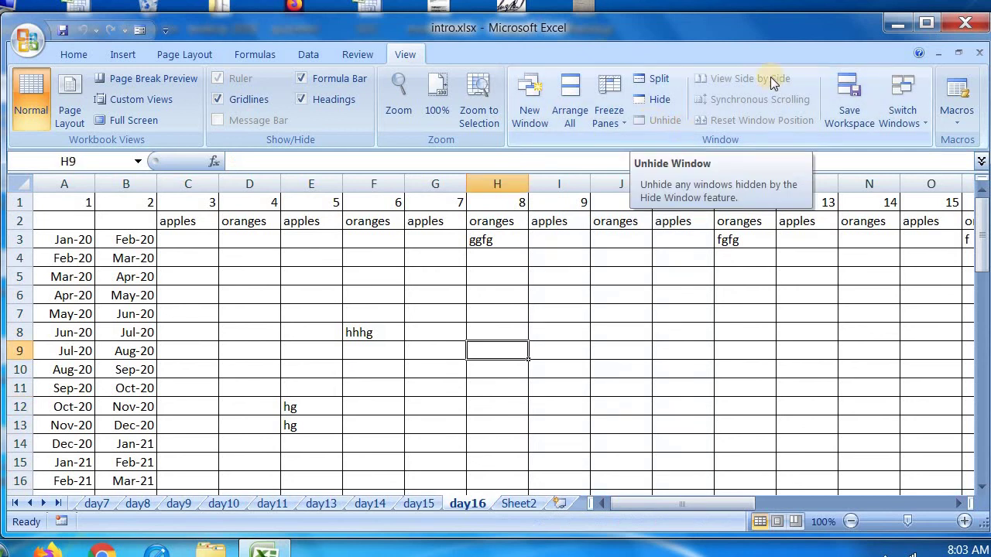
pyautogui.click(657, 101)
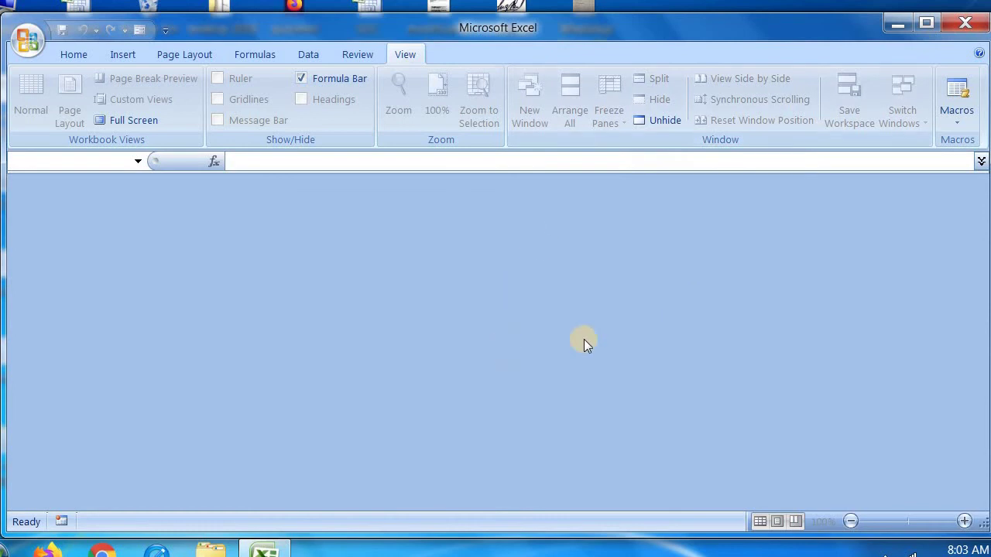
pyautogui.click(661, 124)
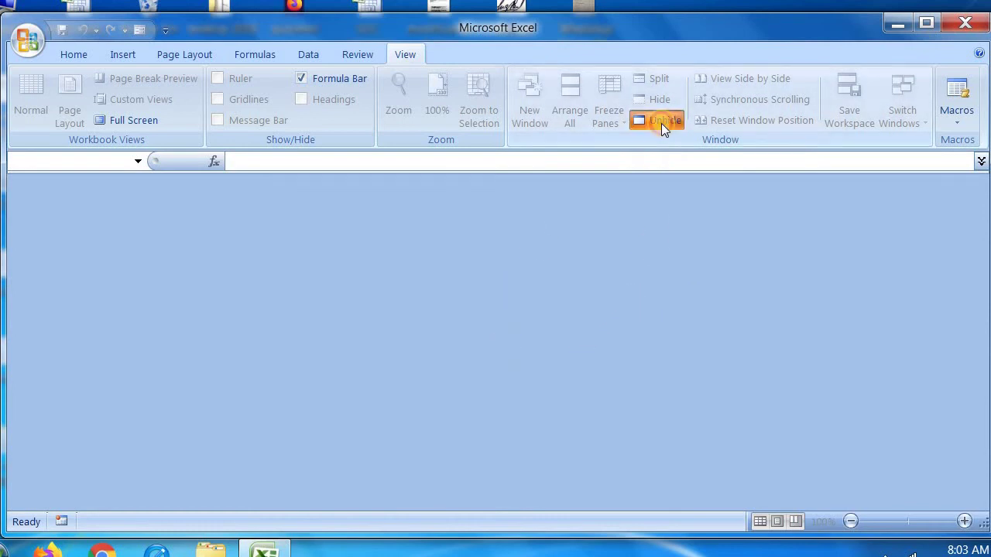
pyautogui.click(434, 379)
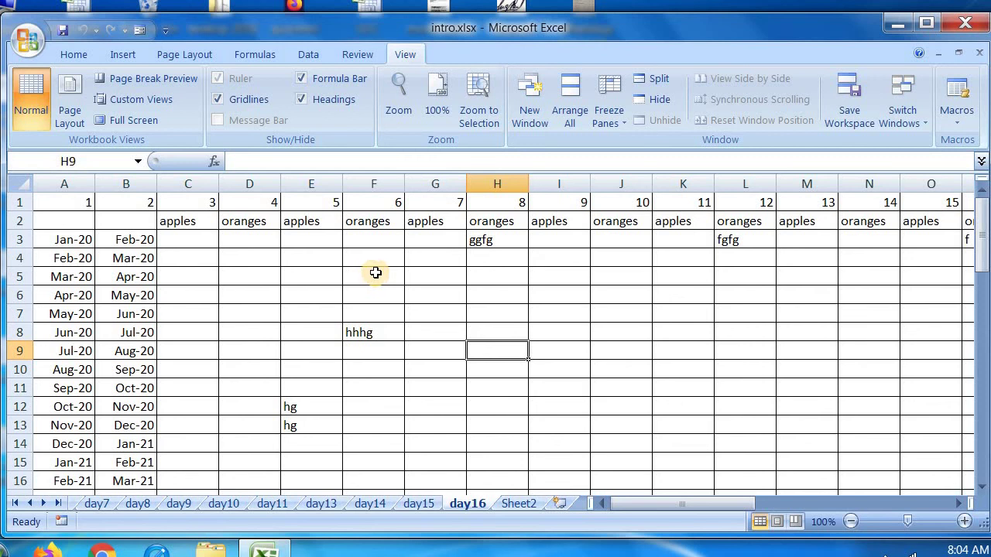
# Hide the workbook window again, check the formatting commands without a visible workbook, and restore intro.xlsx.
pyautogui.click(659, 100)
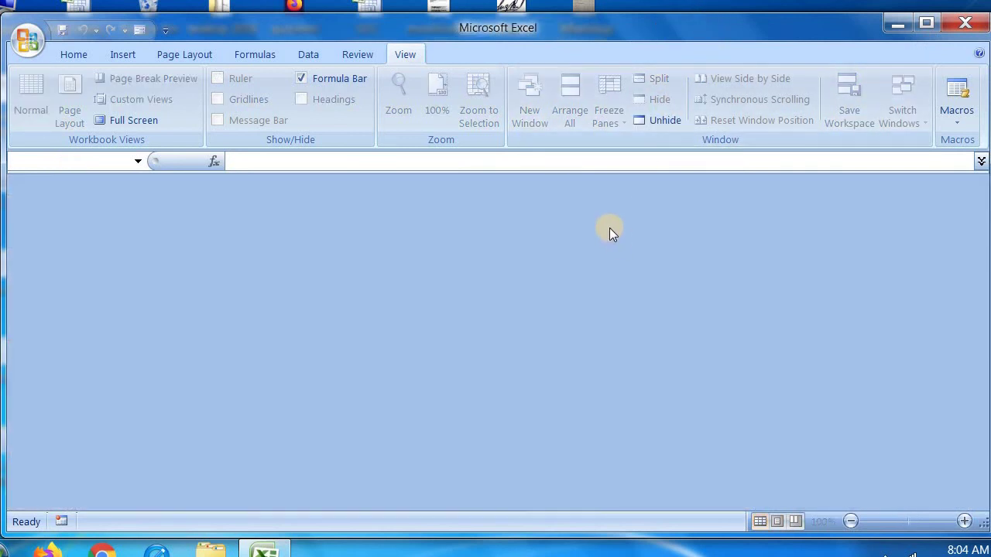
pyautogui.click(65, 56)
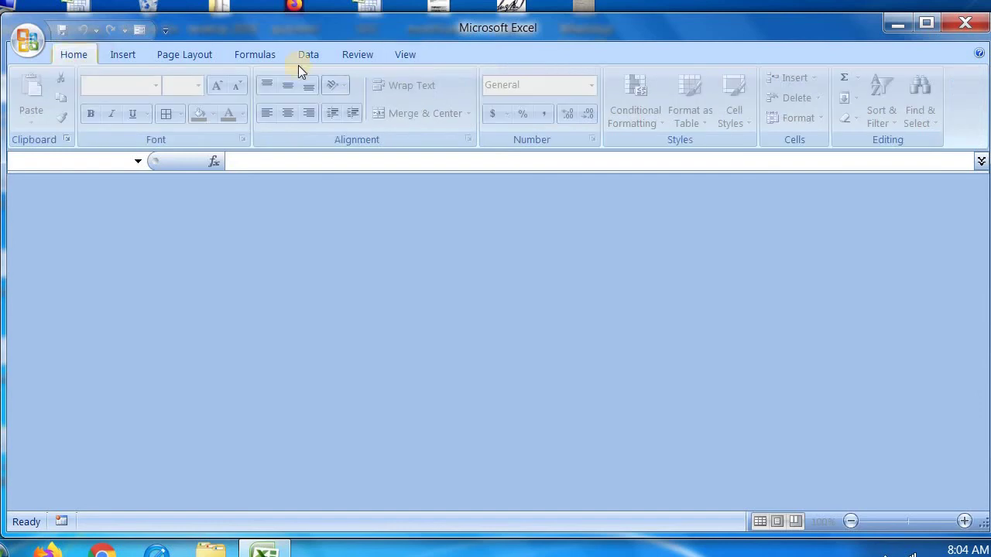
pyautogui.click(399, 56)
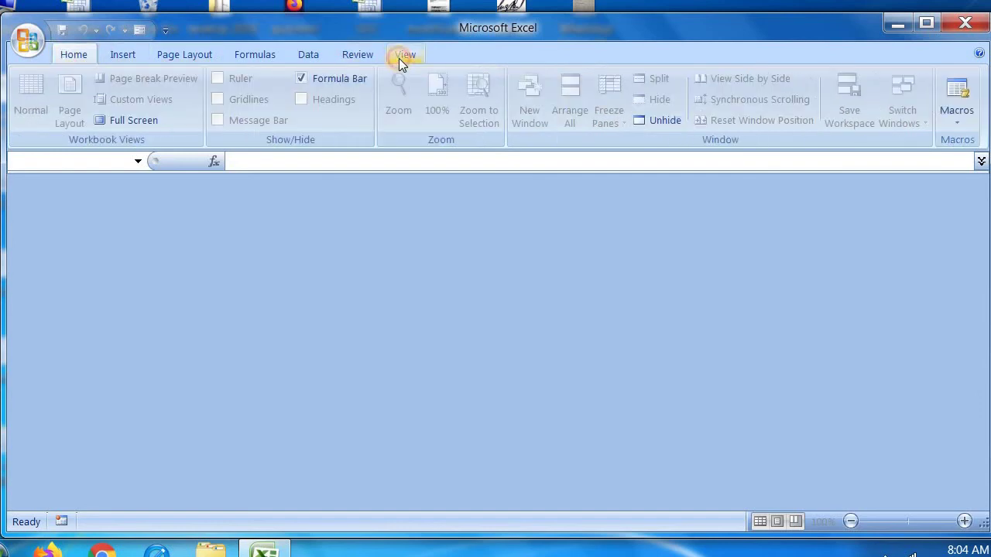
pyautogui.click(671, 123)
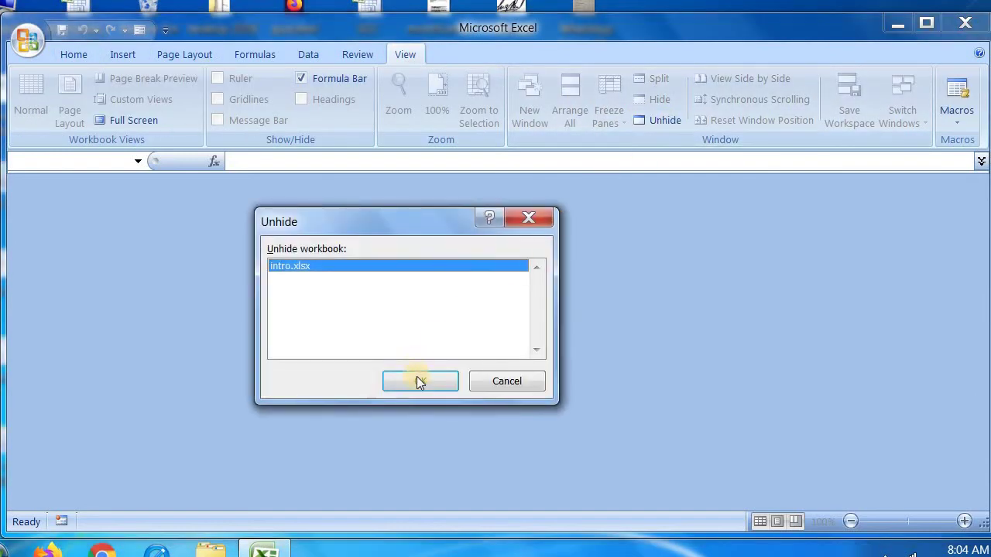
pyautogui.click(417, 381)
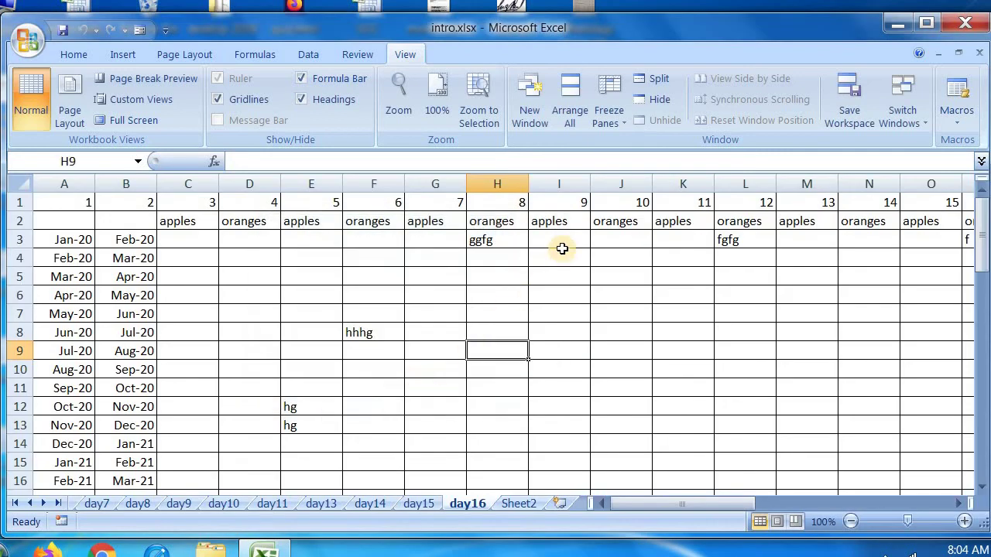
# Open the recent workbook commerce.xlsx in addition to intro.xlsx.
pyautogui.click(582, 116)
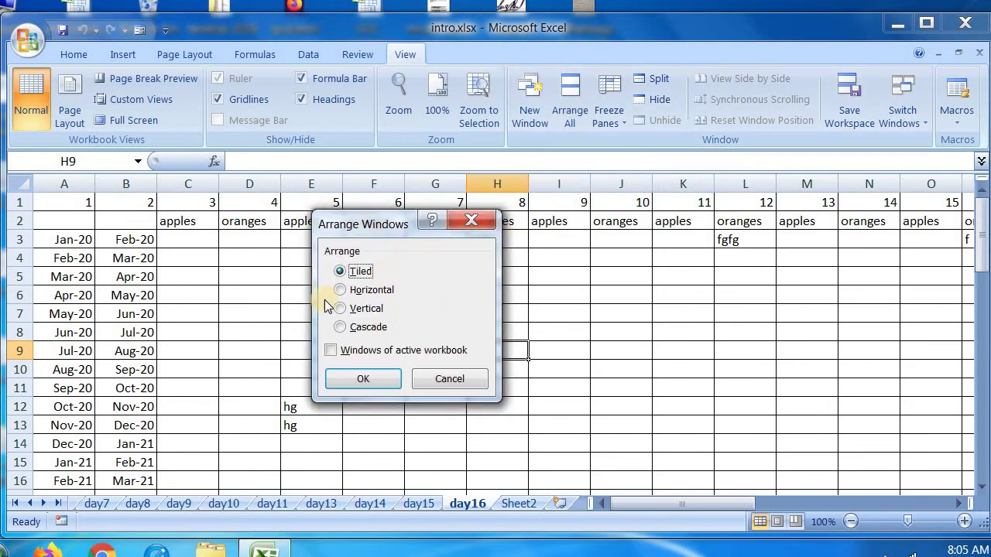
pyautogui.click(437, 379)
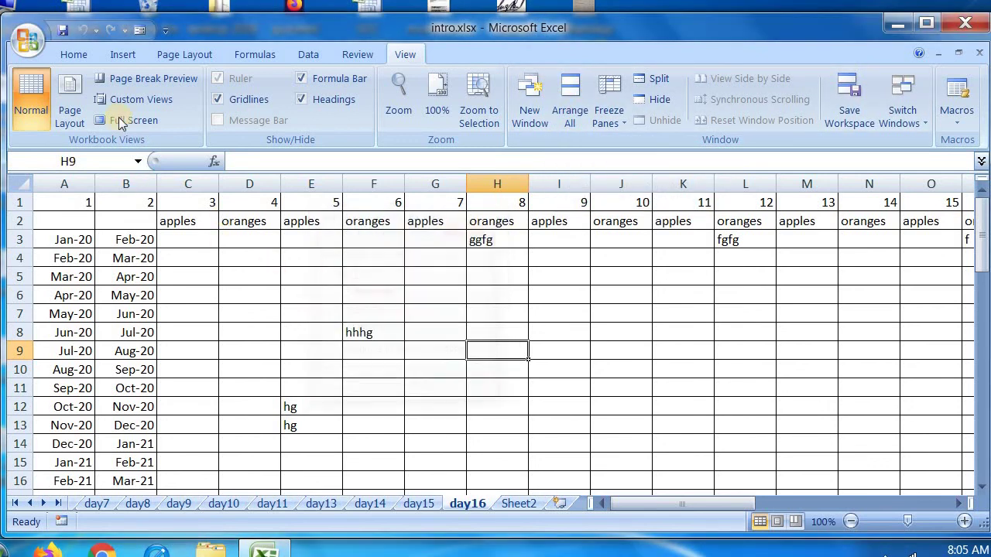
pyautogui.click(29, 40)
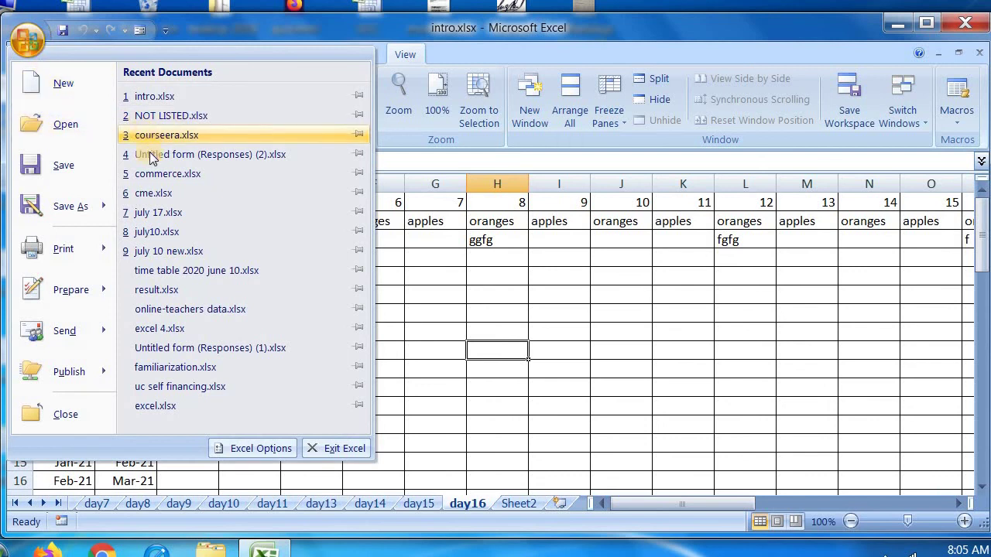
pyautogui.click(155, 177)
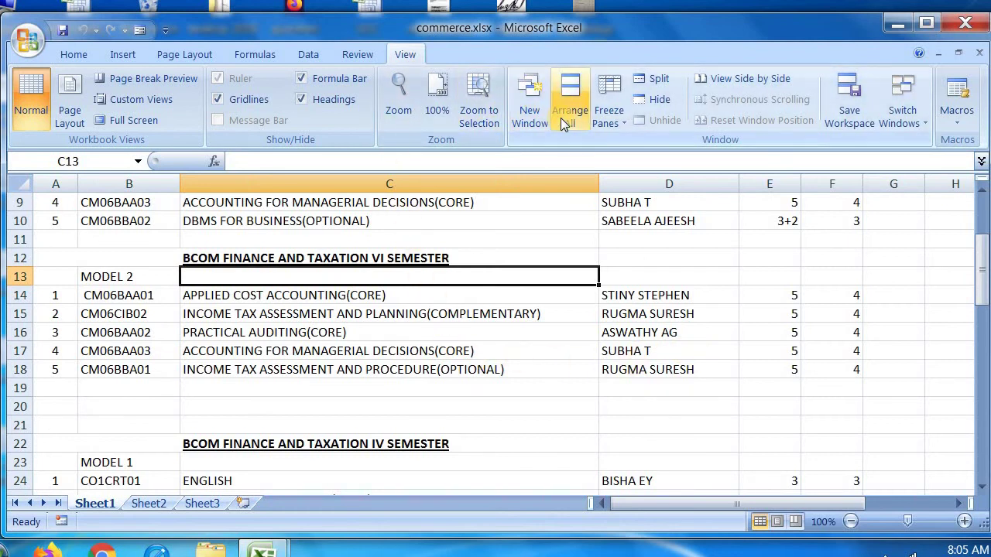
# Arrange the commerce.xlsx and intro.xlsx windows as Tiled, and switch between the two workbooks.
pyautogui.click(568, 117)
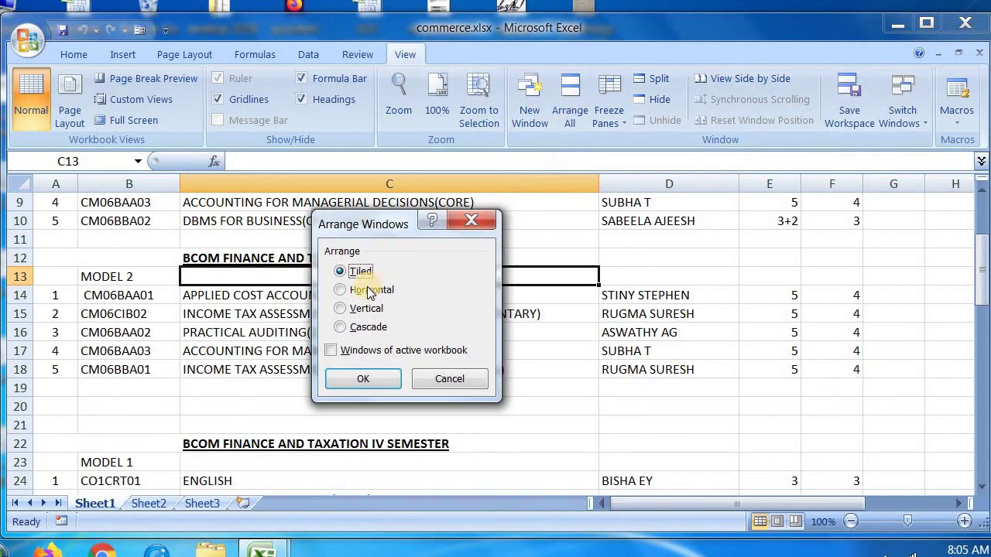
pyautogui.click(365, 378)
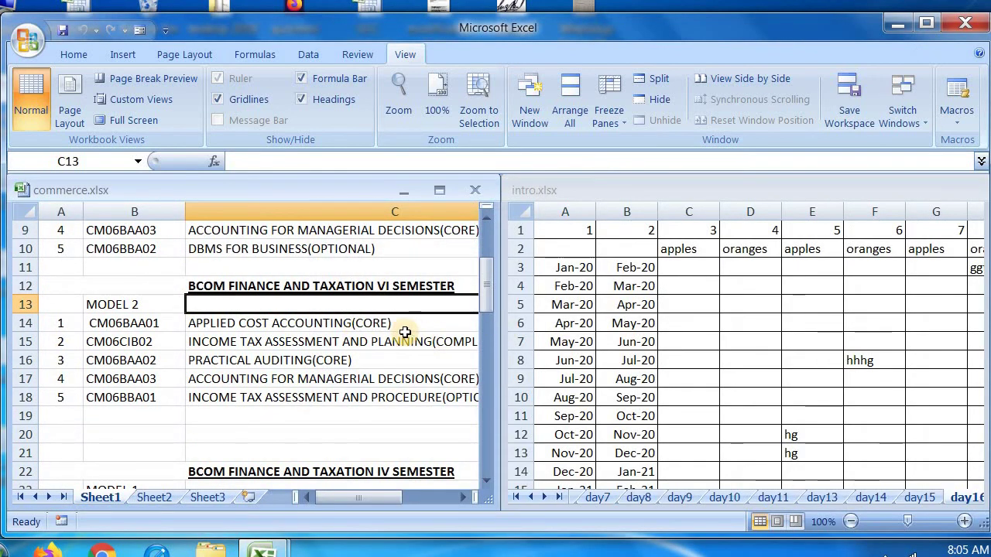
pyautogui.hotkey('ctrl', 'F6')
pyautogui.hotkey('ctrl', 'F6')
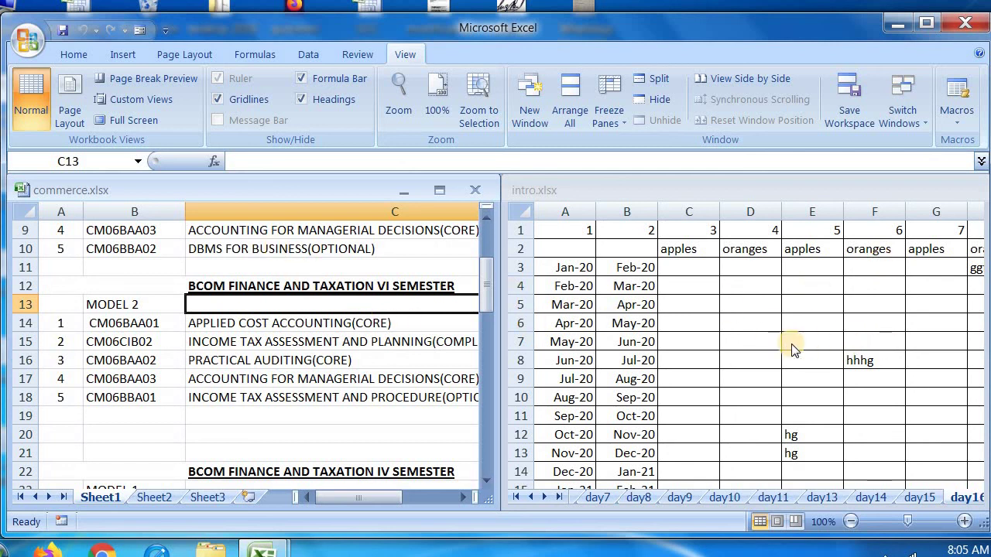
# Arrange the commerce.xlsx and intro.xlsx windows as Horizontal.
pyautogui.click(571, 115)
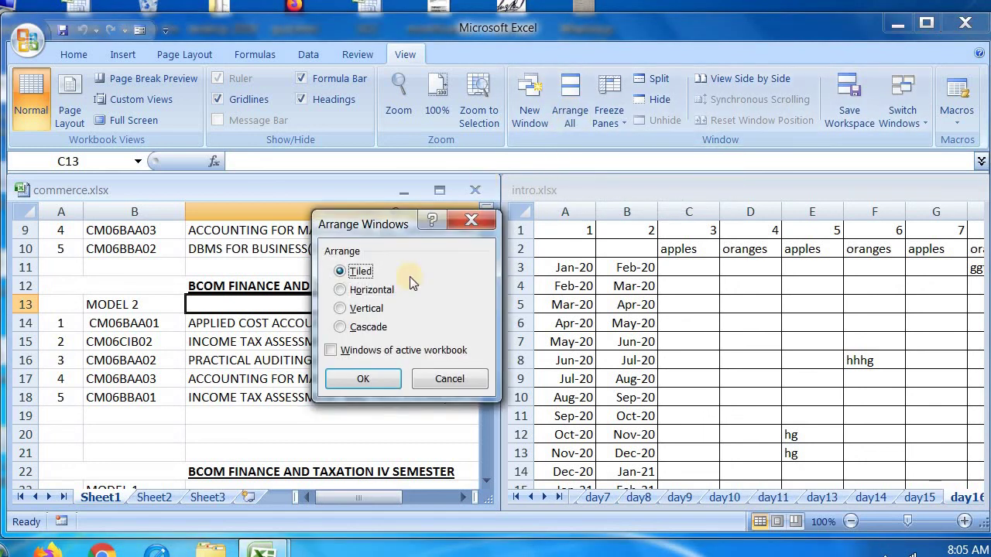
pyautogui.click(388, 290)
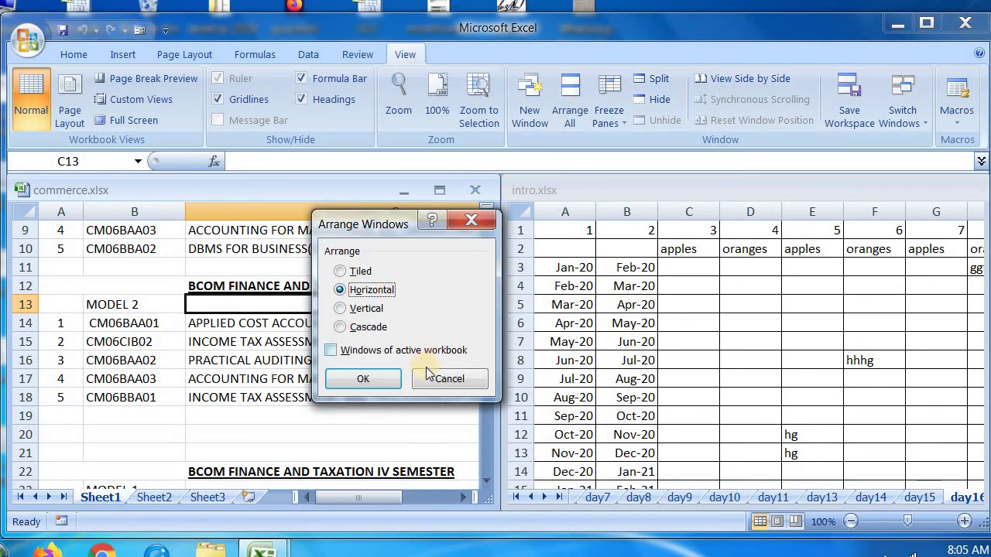
pyautogui.click(398, 379)
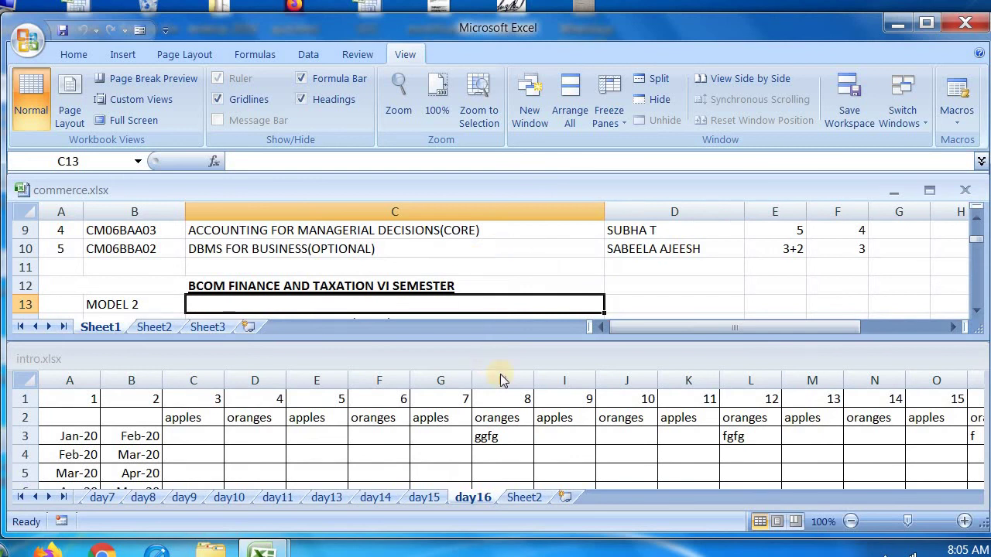
# Return the two open workbook windows to the Tiled arrangement, and cycle between them.
pyautogui.click(569, 124)
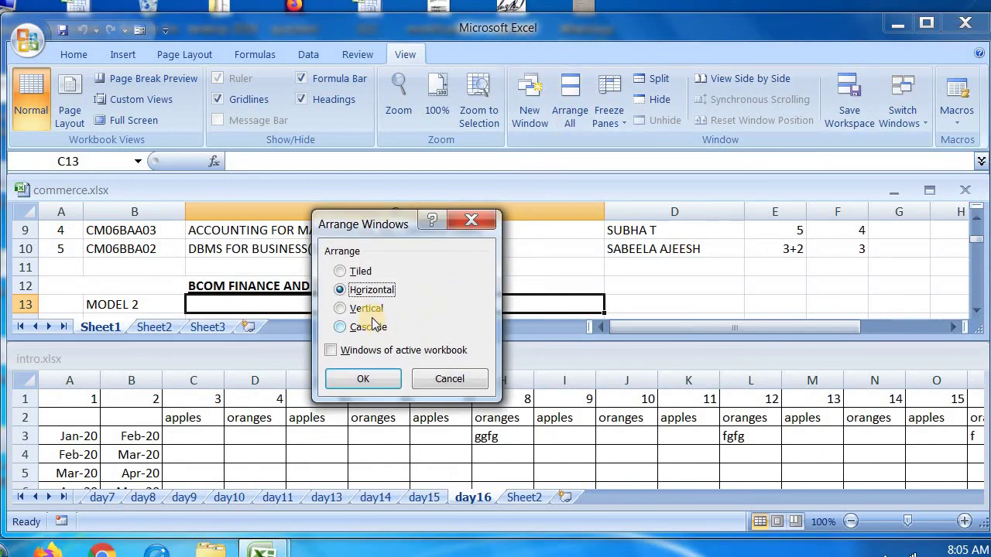
pyautogui.click(359, 271)
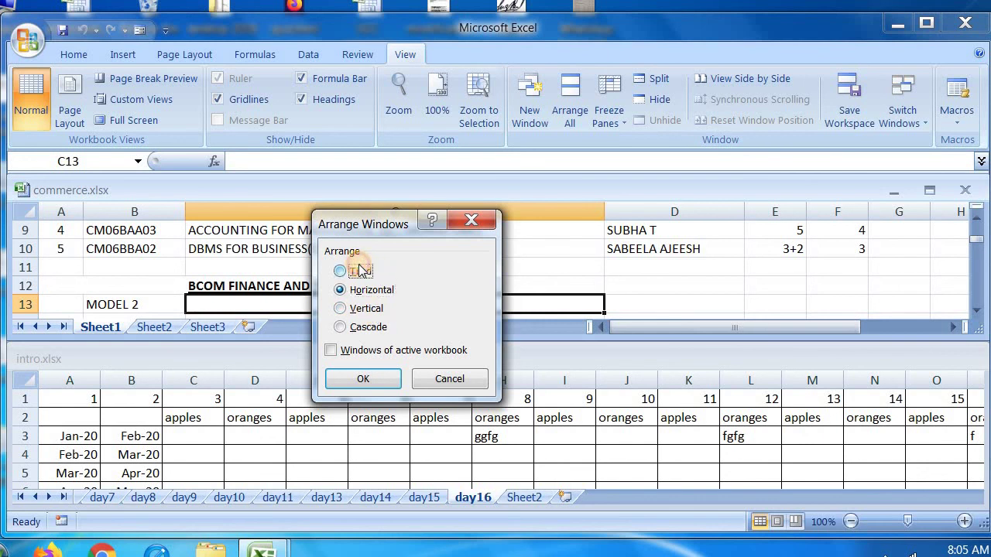
pyautogui.click(363, 378)
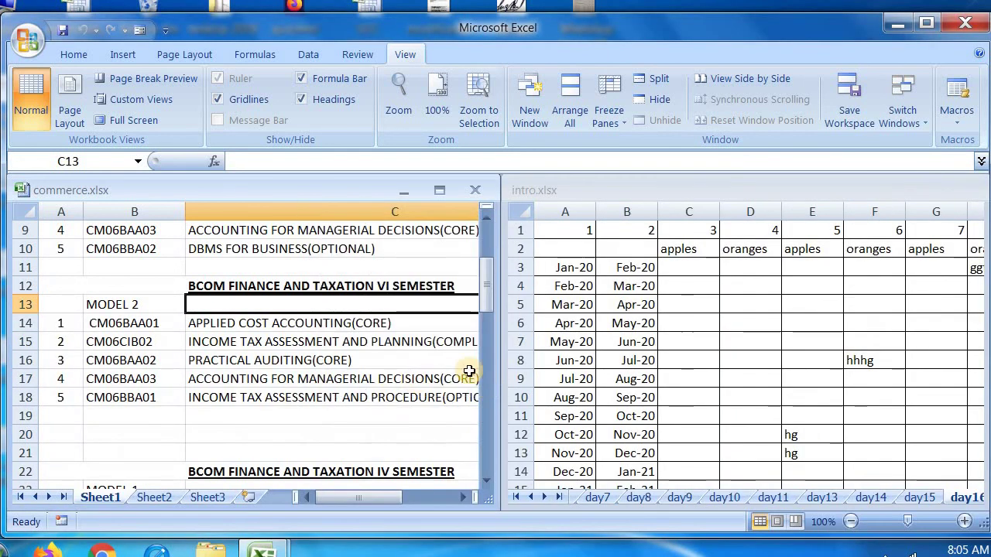
pyautogui.hotkey('ctrl', 'F6')
pyautogui.hotkey('ctrl', 'F6')
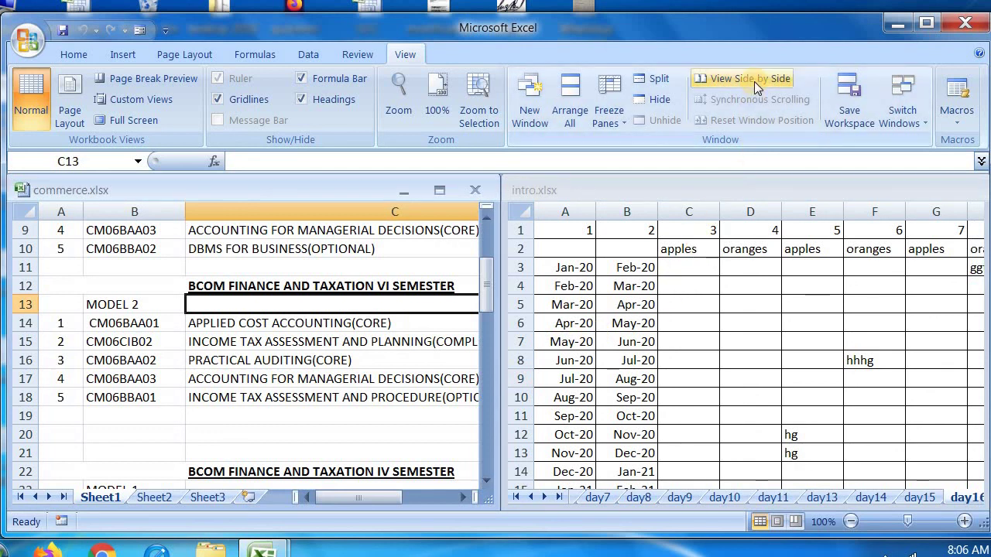
pyautogui.click(737, 101)
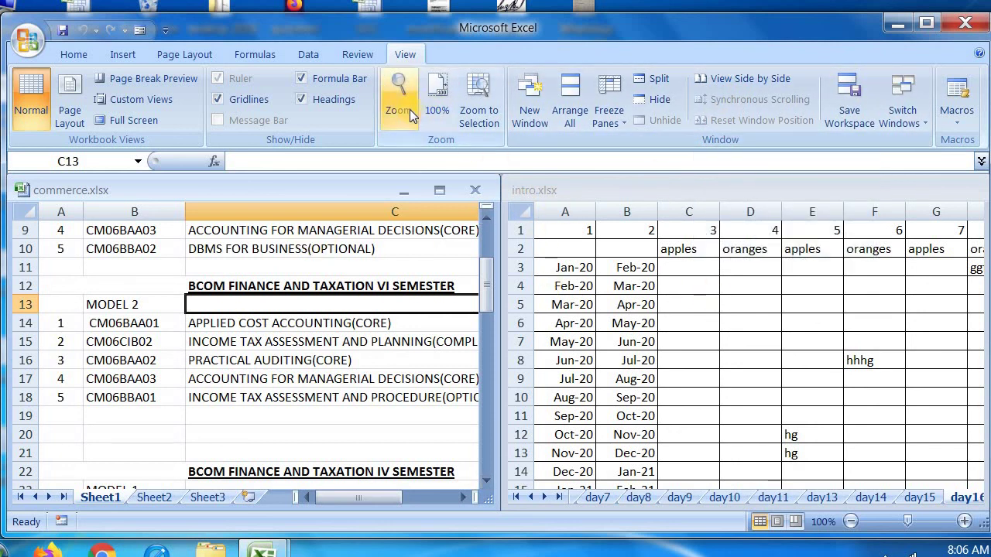
# Select cell C16 in commerce.xlsx, and set that workbook's zoom magnification to 50%.
pyautogui.click(280, 360)
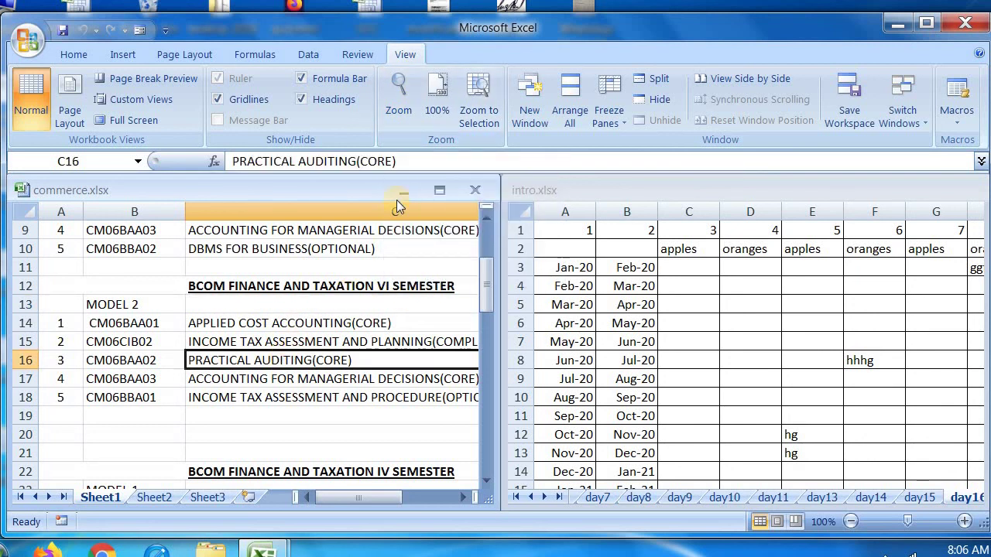
pyautogui.click(406, 100)
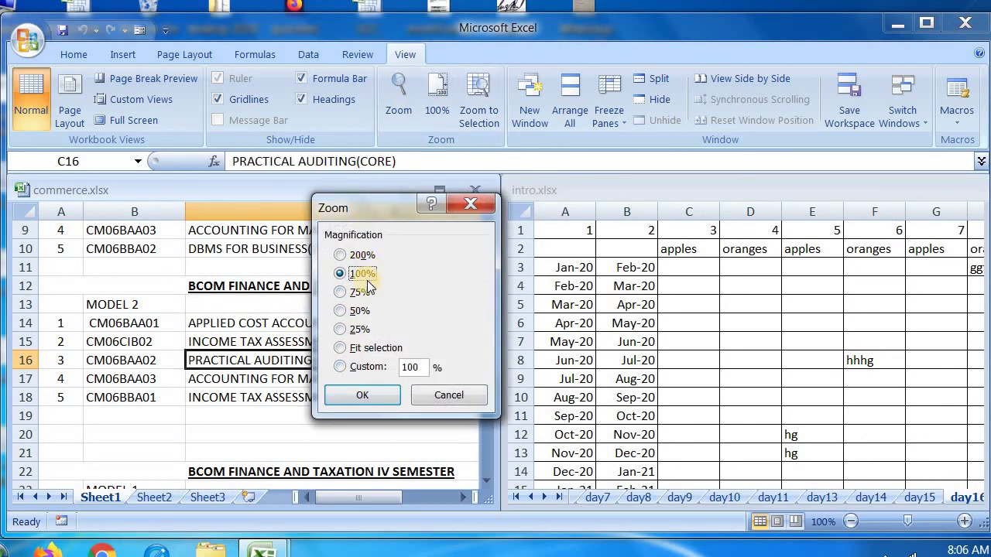
pyautogui.click(358, 310)
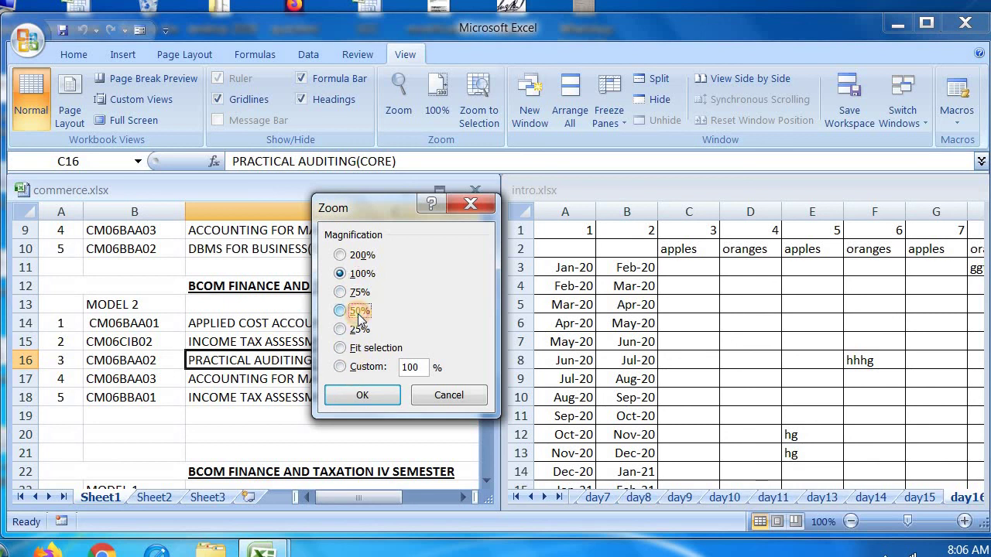
pyautogui.click(363, 395)
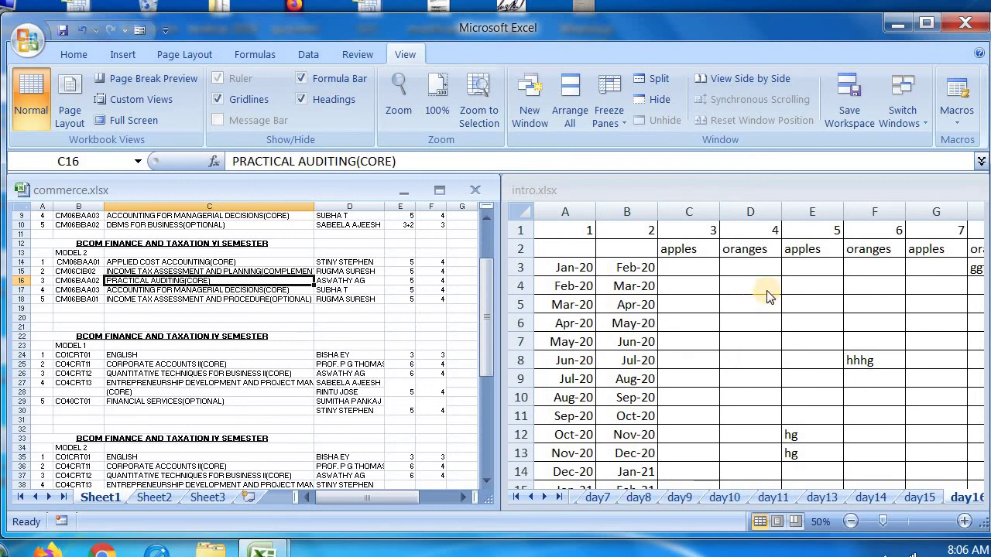
# Open the recent workbook july 17.xlsx, and arrange all three workbook windows as Tiled.
pyautogui.click(31, 39)
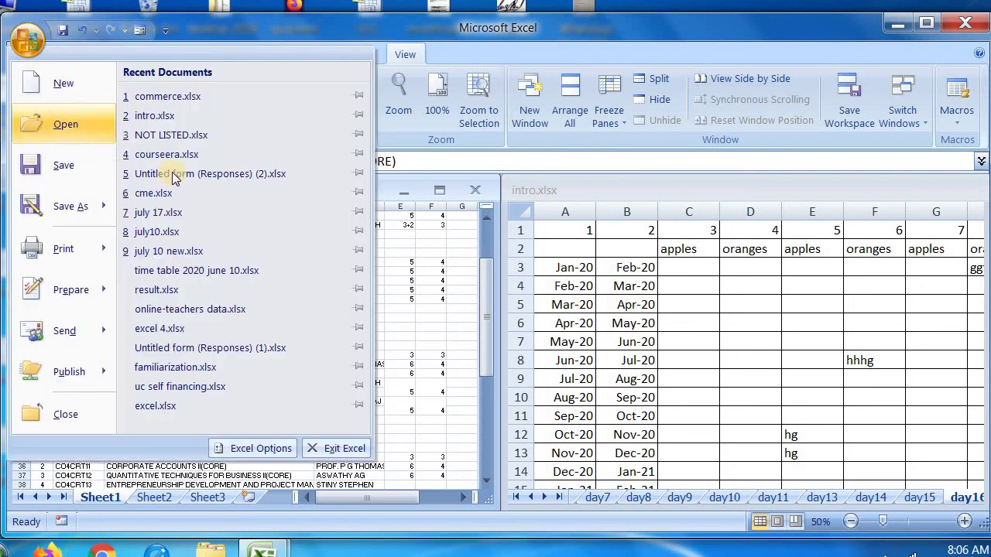
pyautogui.click(205, 212)
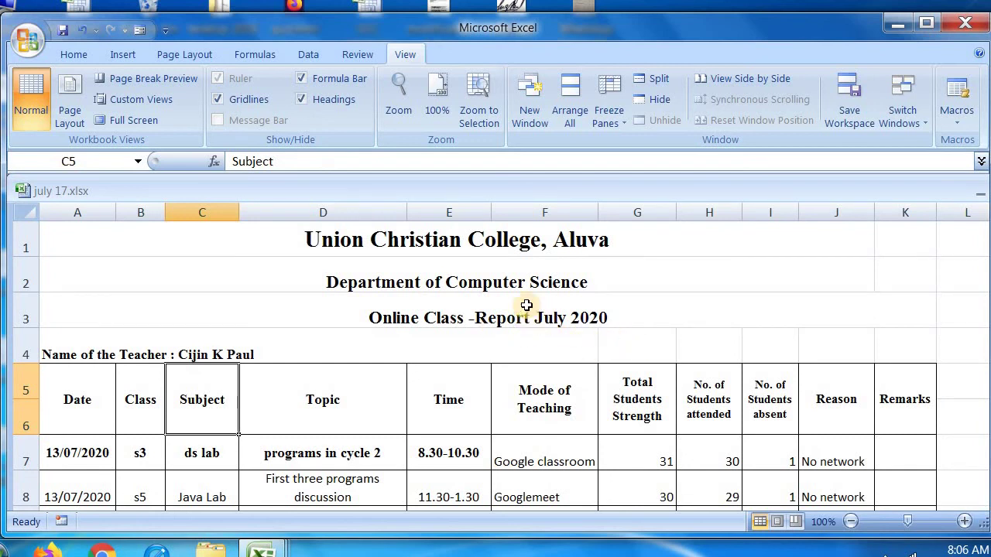
pyautogui.click(568, 116)
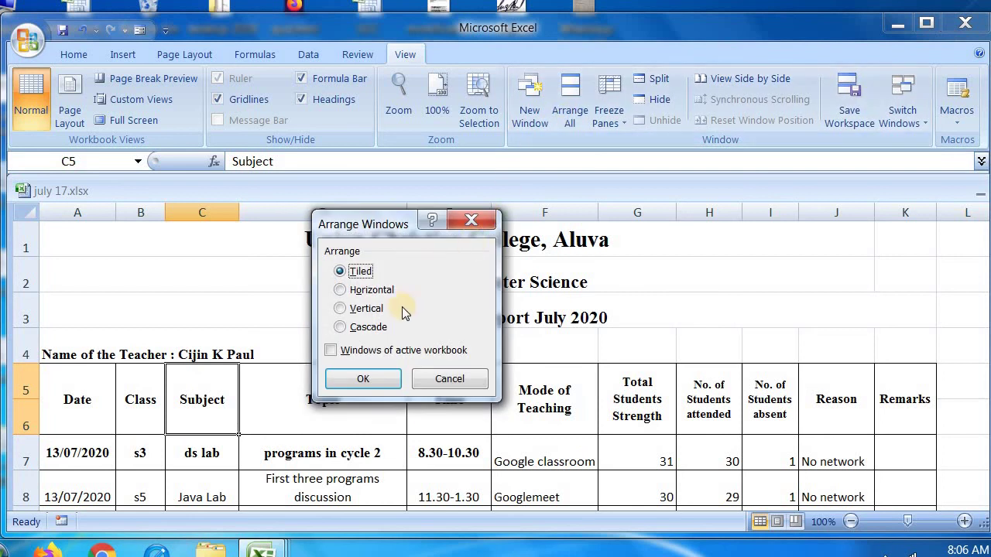
pyautogui.click(366, 377)
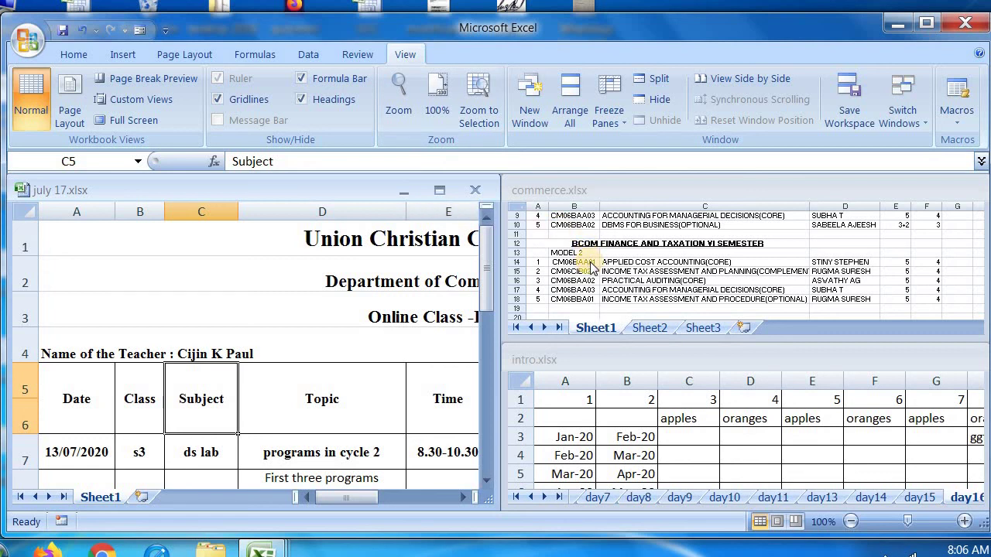
# Select C14:C17 on Sheet1 of commerce.xlsx, and zoom that window to the selection.
pyautogui.click(635, 282)
pyautogui.moveTo(641, 261); pyautogui.dragTo(694, 288)
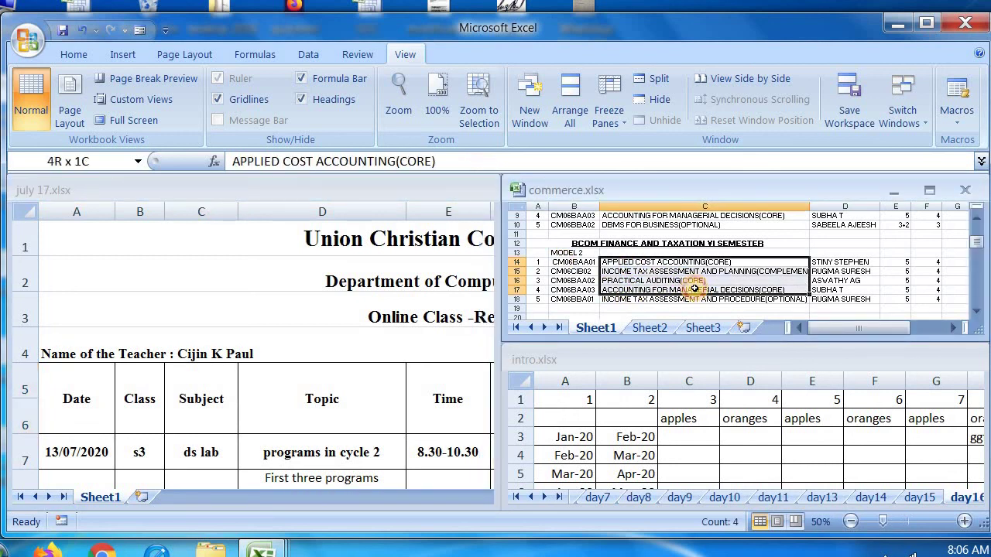
pyautogui.click(480, 116)
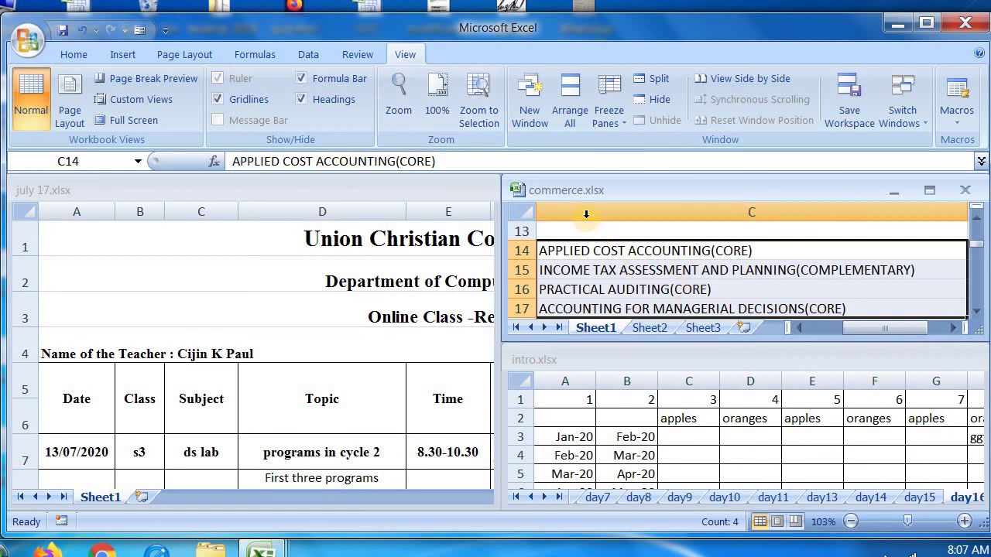
pyautogui.click(491, 116)
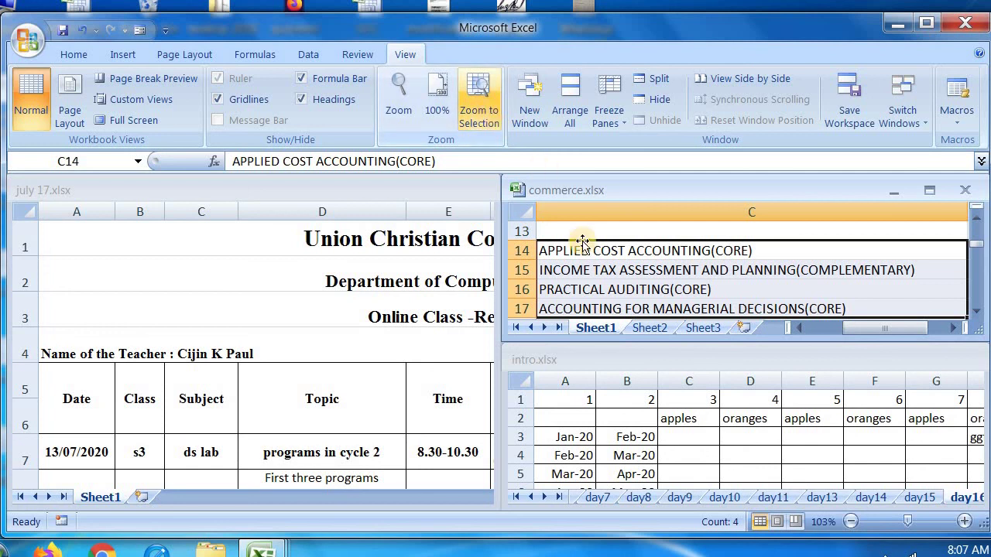
# Zoom the intro.xlsx window to the selected cells A3:A4, and make the july 17.xlsx window active.
pyautogui.click(624, 459)
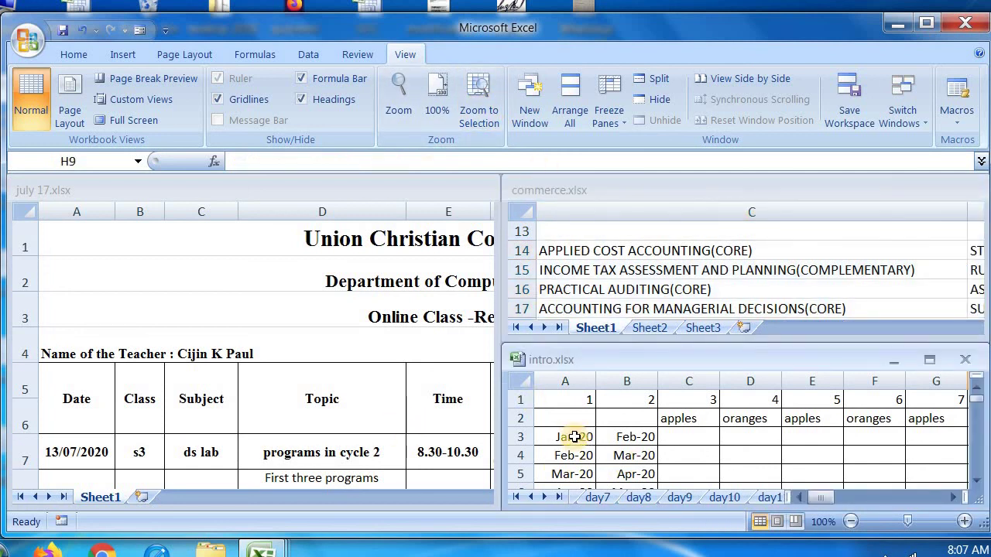
pyautogui.moveTo(570, 436); pyautogui.dragTo(580, 456)
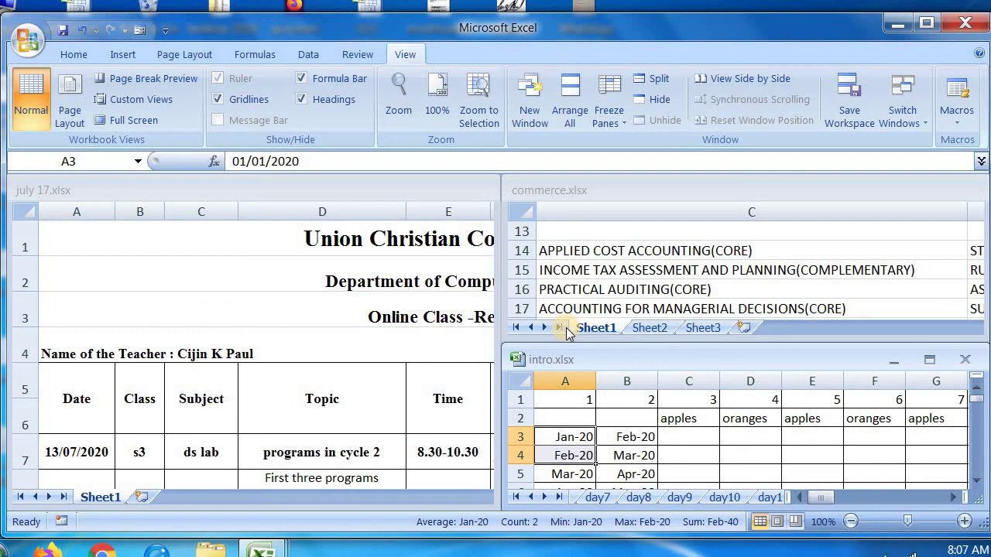
pyautogui.click(477, 110)
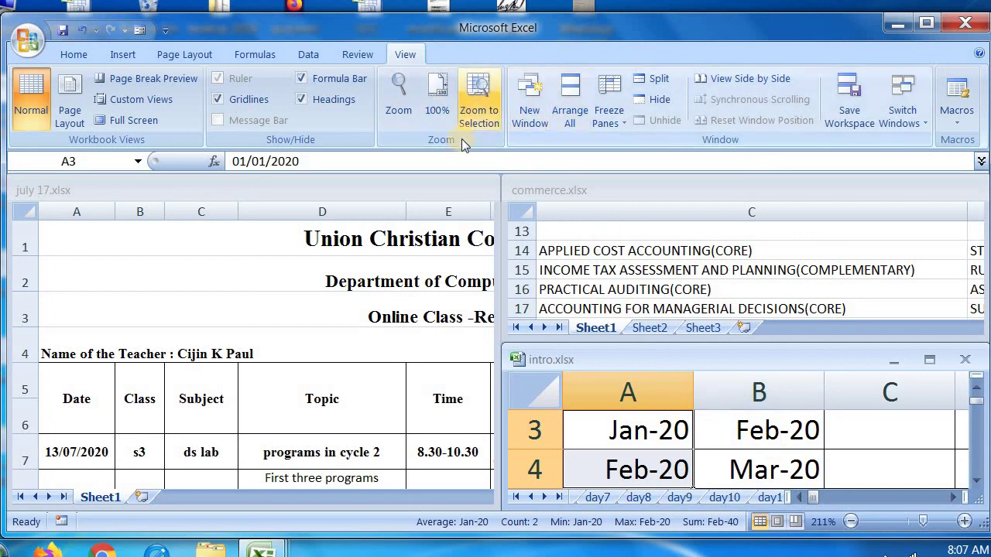
pyautogui.click(270, 190)
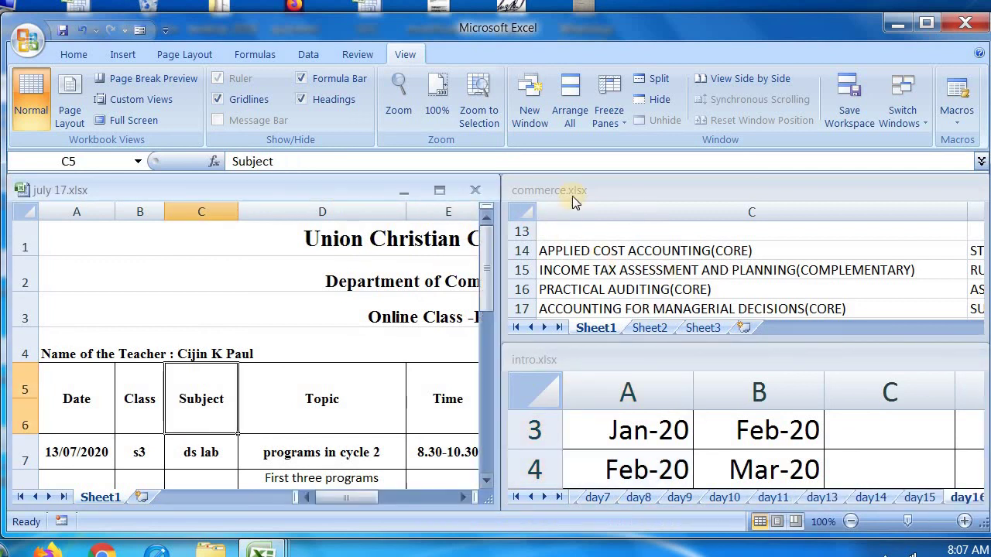